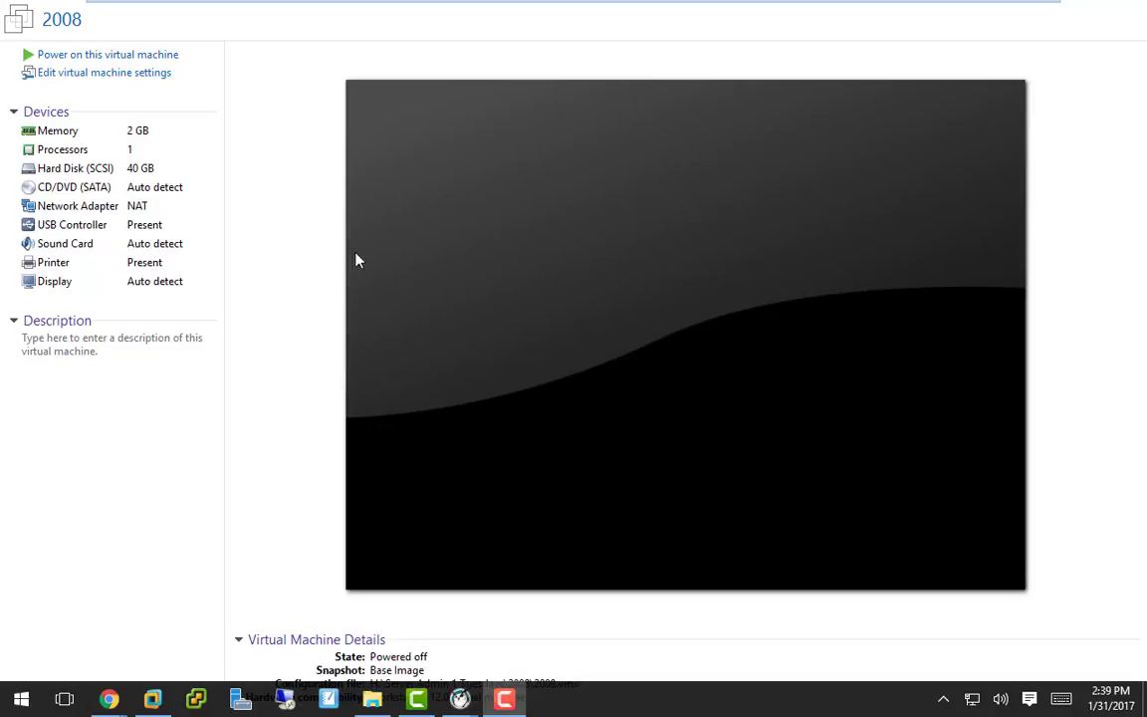
Start a custom virtual machine with Workstation 12.0 compatibility and a blank hard disk, without choosing any installer media
{"action": "left_click", "coordinate": [149, 10]}
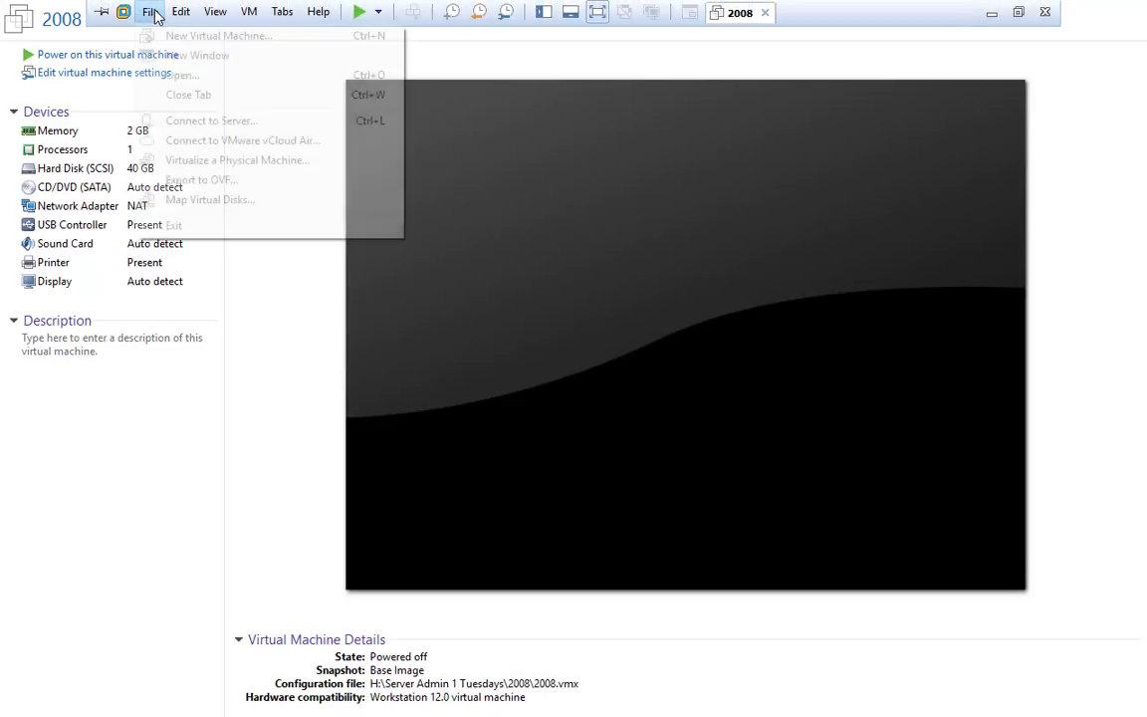
{"action": "left_click", "coordinate": [166, 33]}
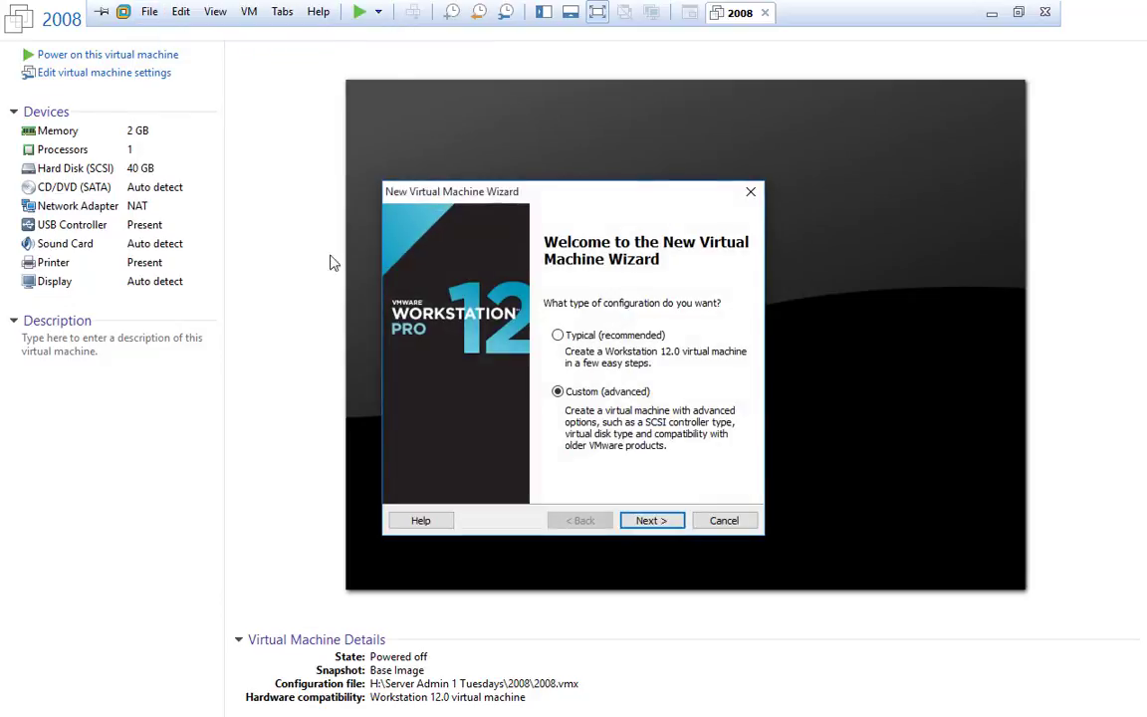
{"action": "left_click", "coordinate": [651, 524]}
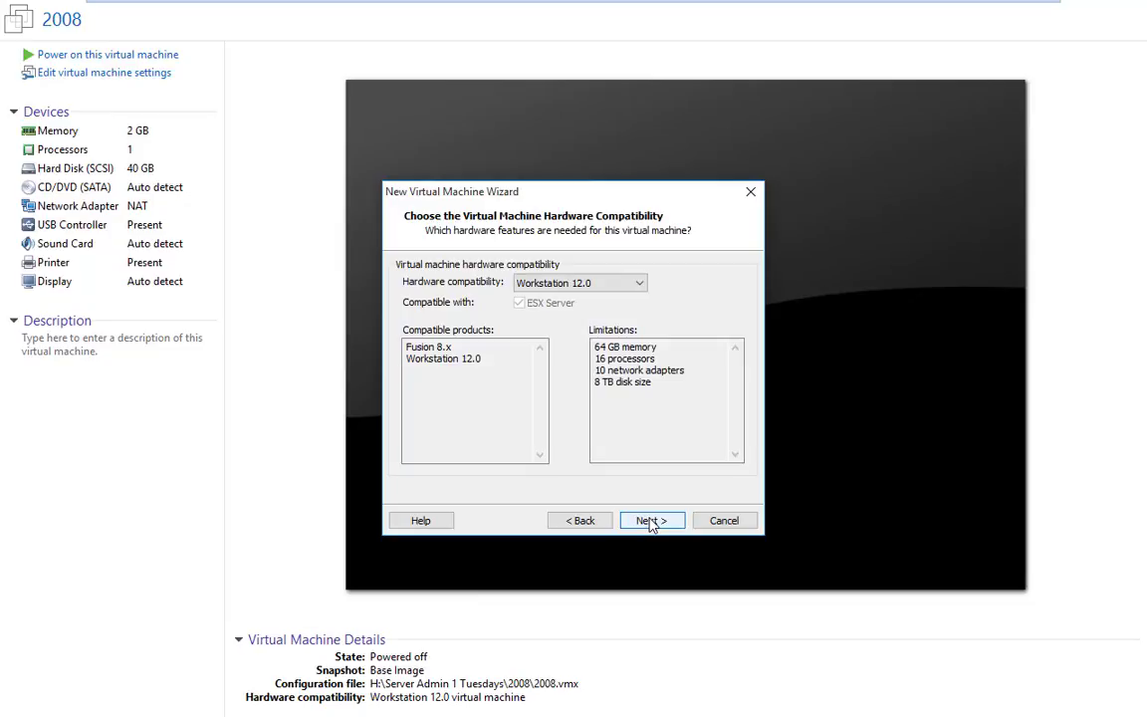
{"action": "left_click", "coordinate": [651, 524]}
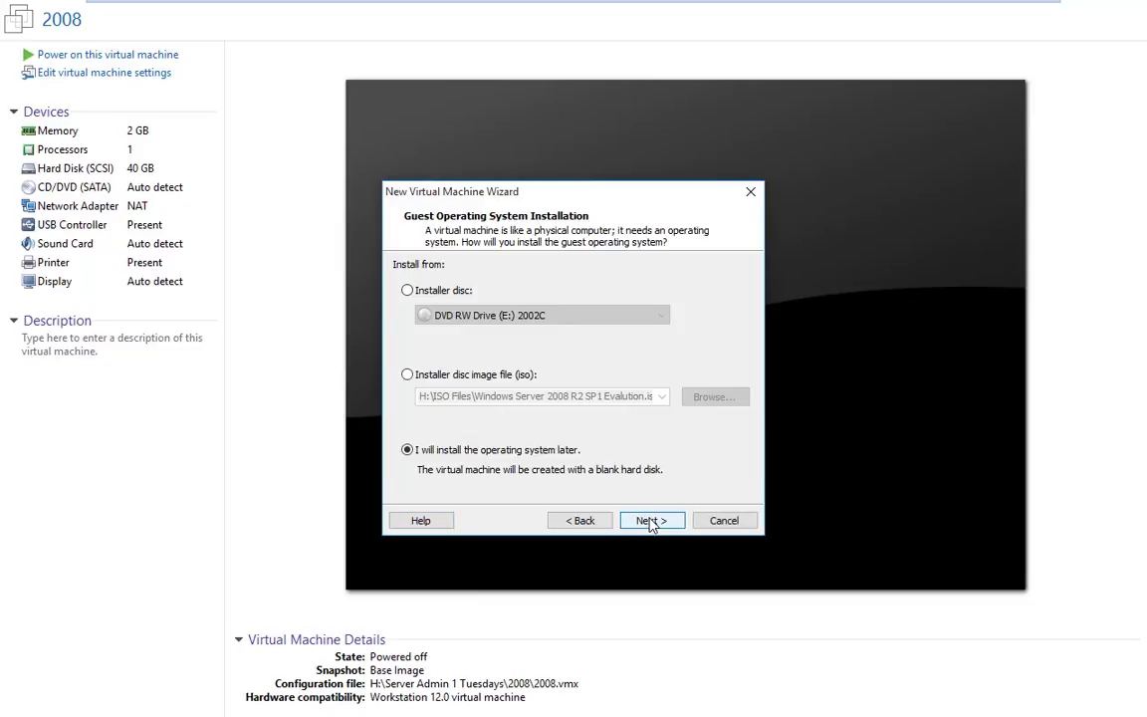
{"action": "left_click", "coordinate": [651, 521]}
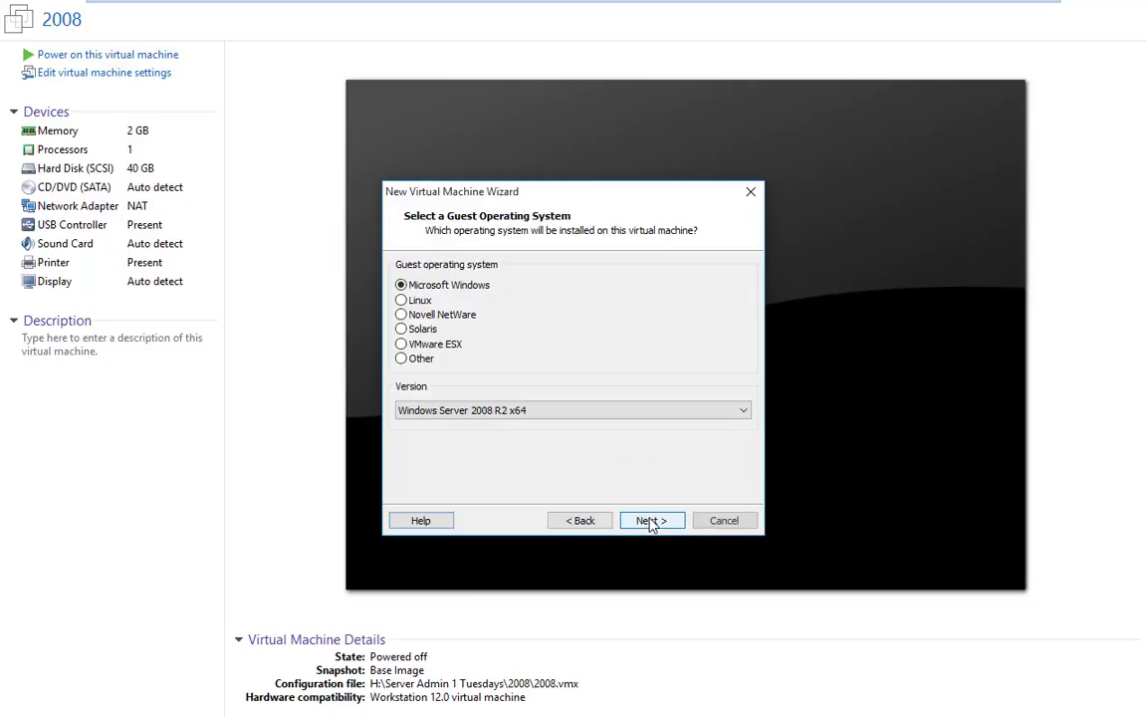
Choose Microsoft Windows as the guest operating system, version Windows Server 2012
{"action": "left_click", "coordinate": [557, 416]}
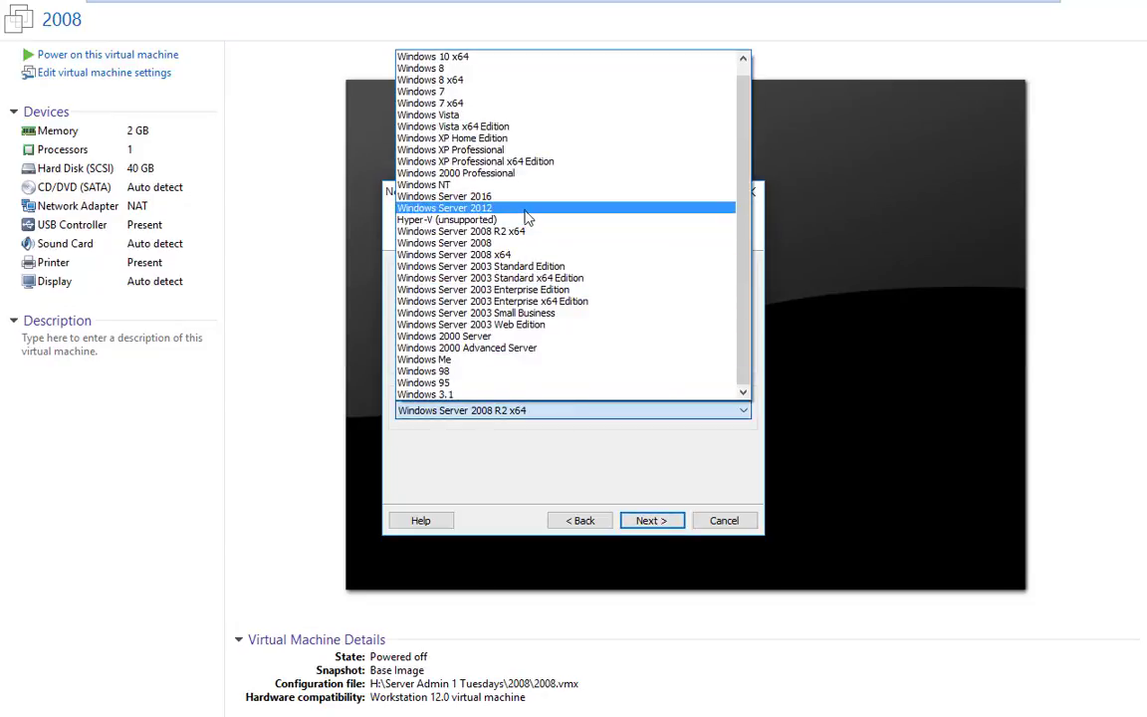
{"action": "left_click", "coordinate": [527, 210]}
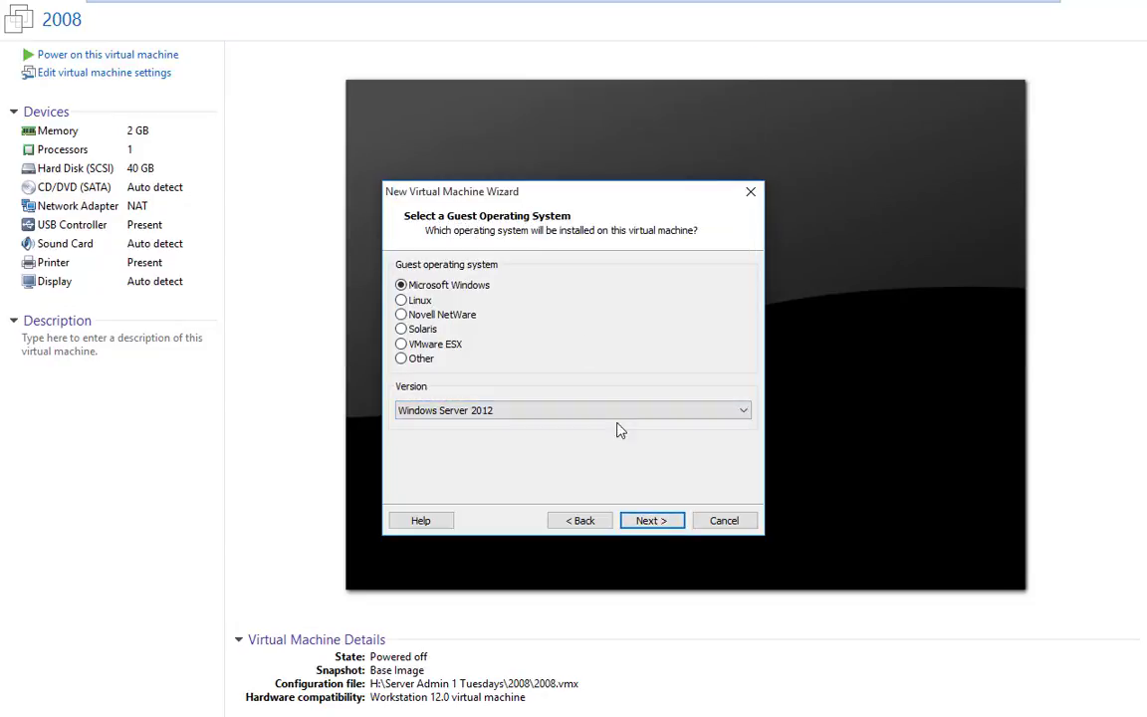
{"action": "left_click", "coordinate": [654, 522]}
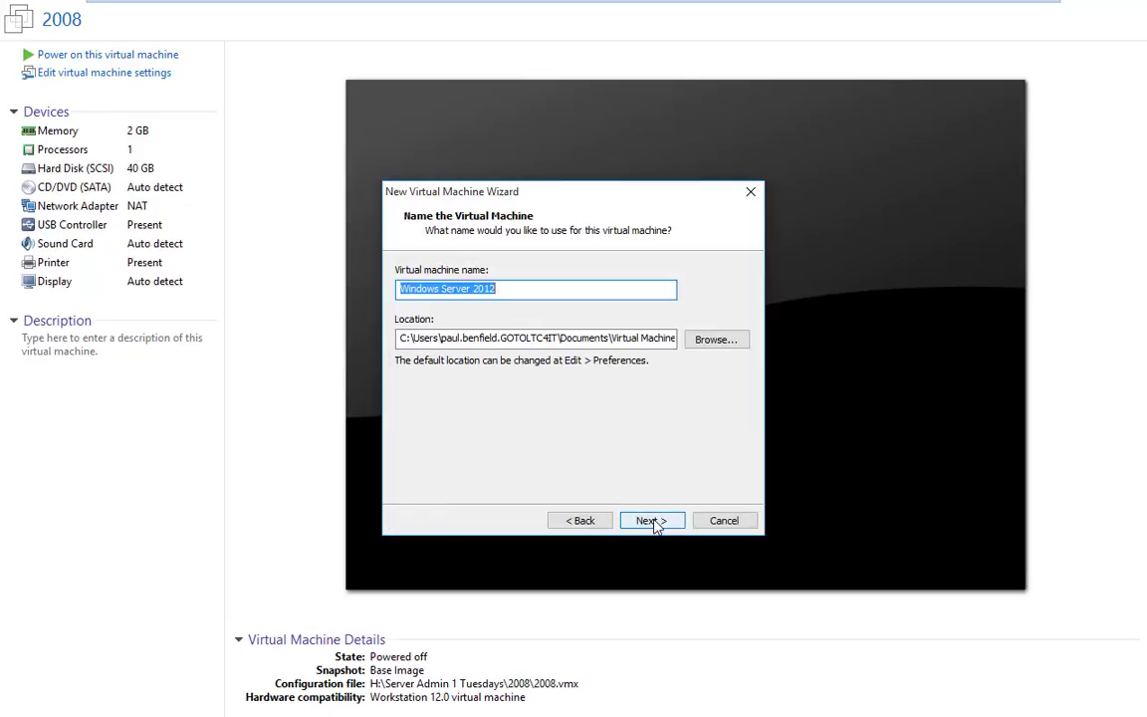
Name the virtual machine 2012 and store it in a new folder 2012 inside Server Admin 1 Tuesdays on the H: drive
{"action": "type", "text": "2012"}
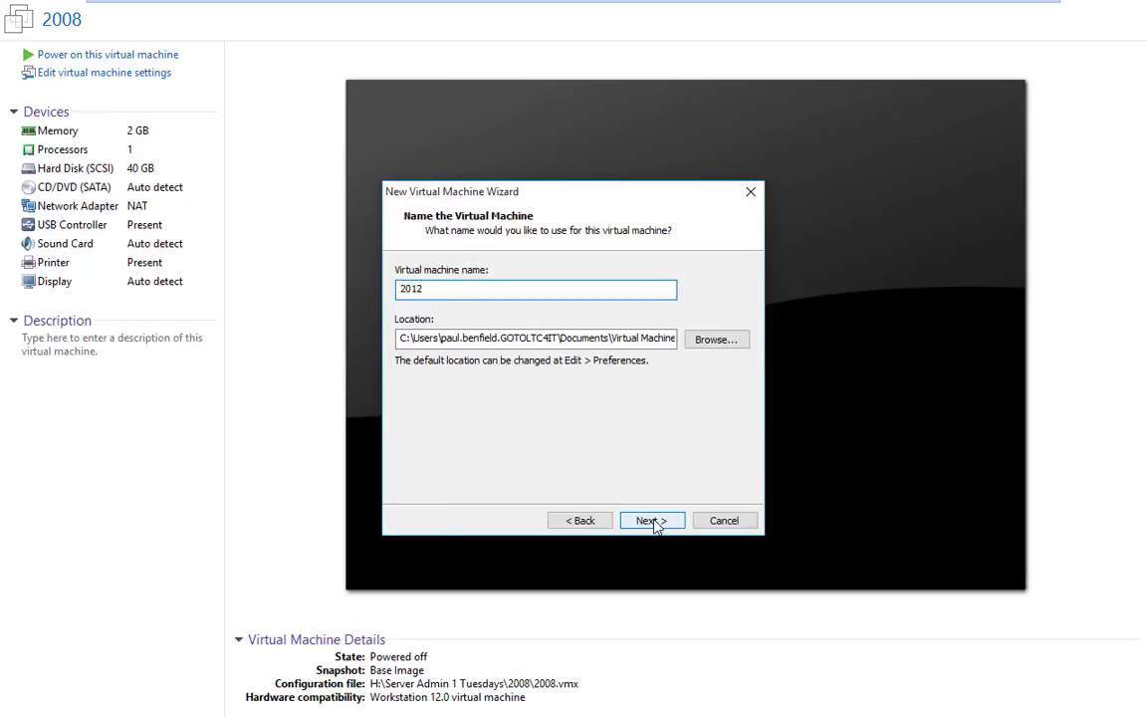
{"action": "left_click", "coordinate": [727, 344]}
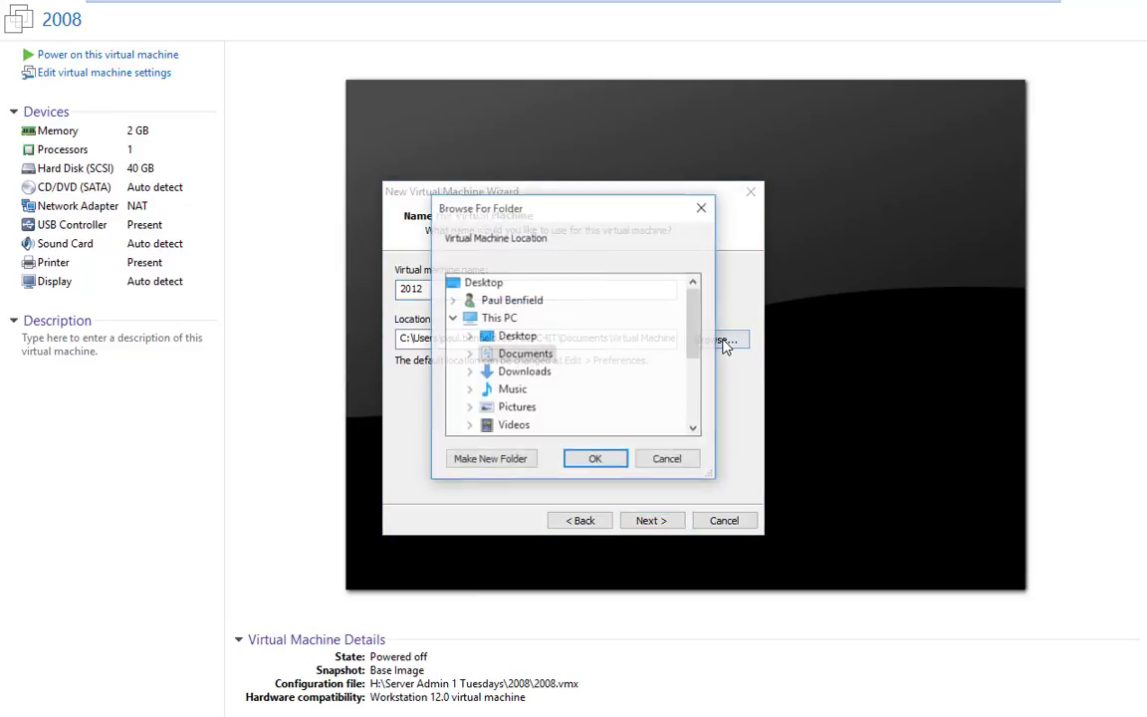
{"action": "left_click_drag", "start_coordinate": [691, 327], "coordinate": [691, 397]}
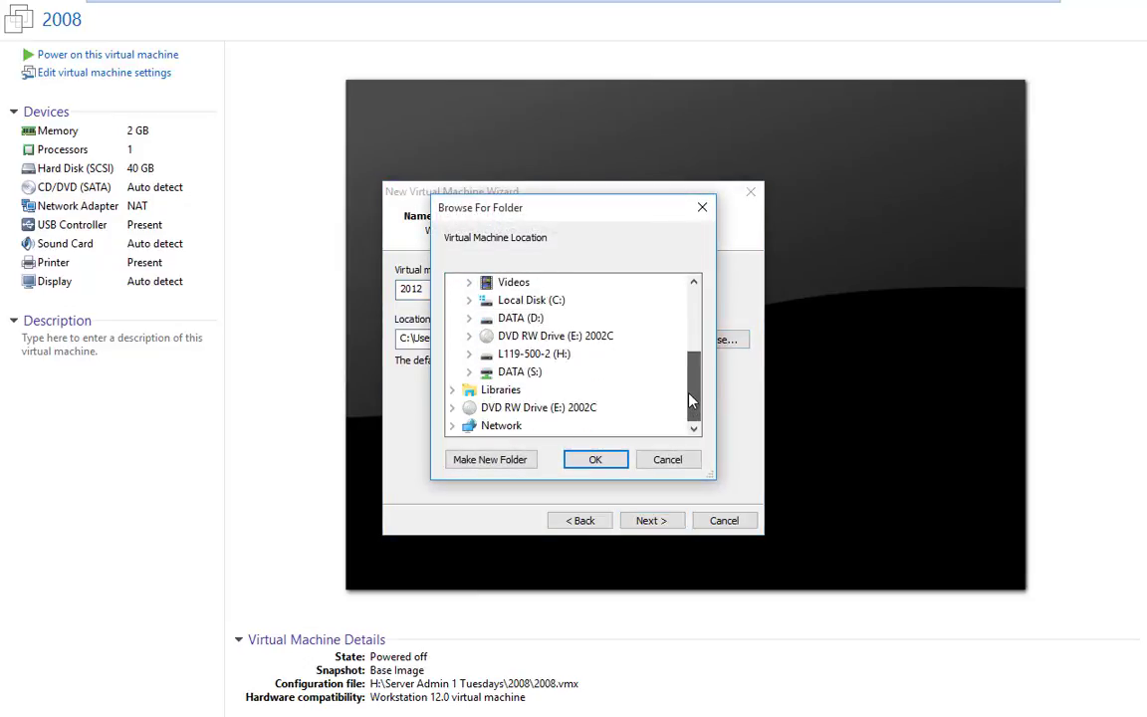
{"action": "left_click", "coordinate": [469, 354]}
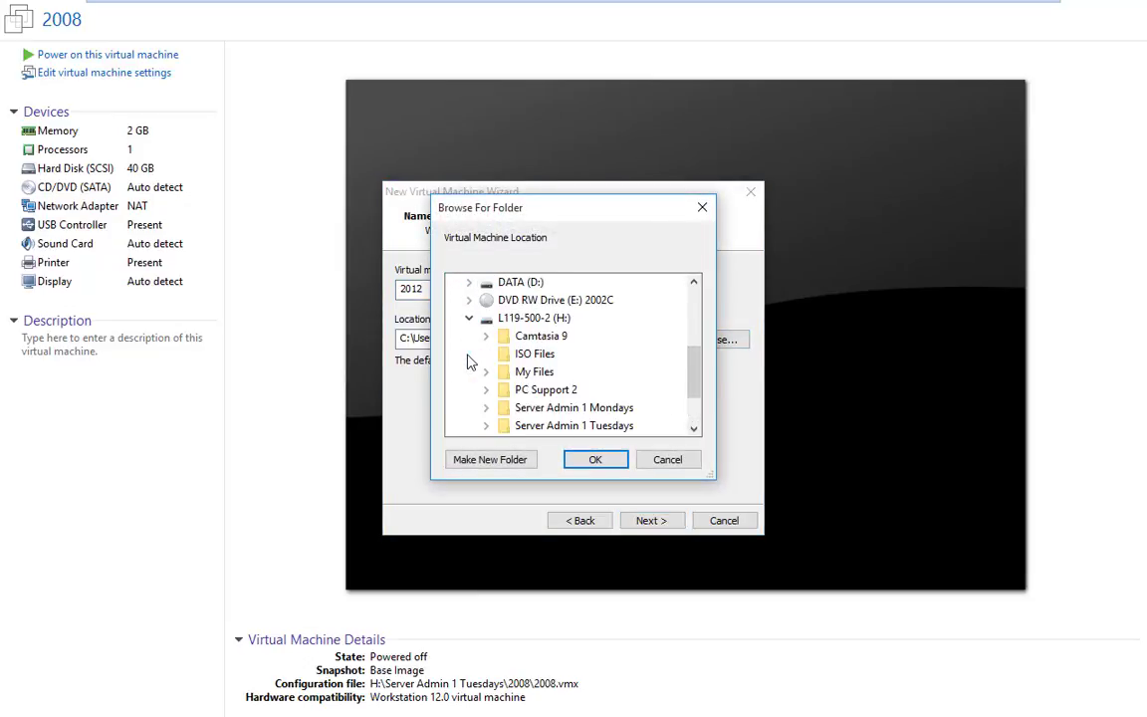
{"action": "left_click_drag", "start_coordinate": [697, 383], "coordinate": [693, 402]}
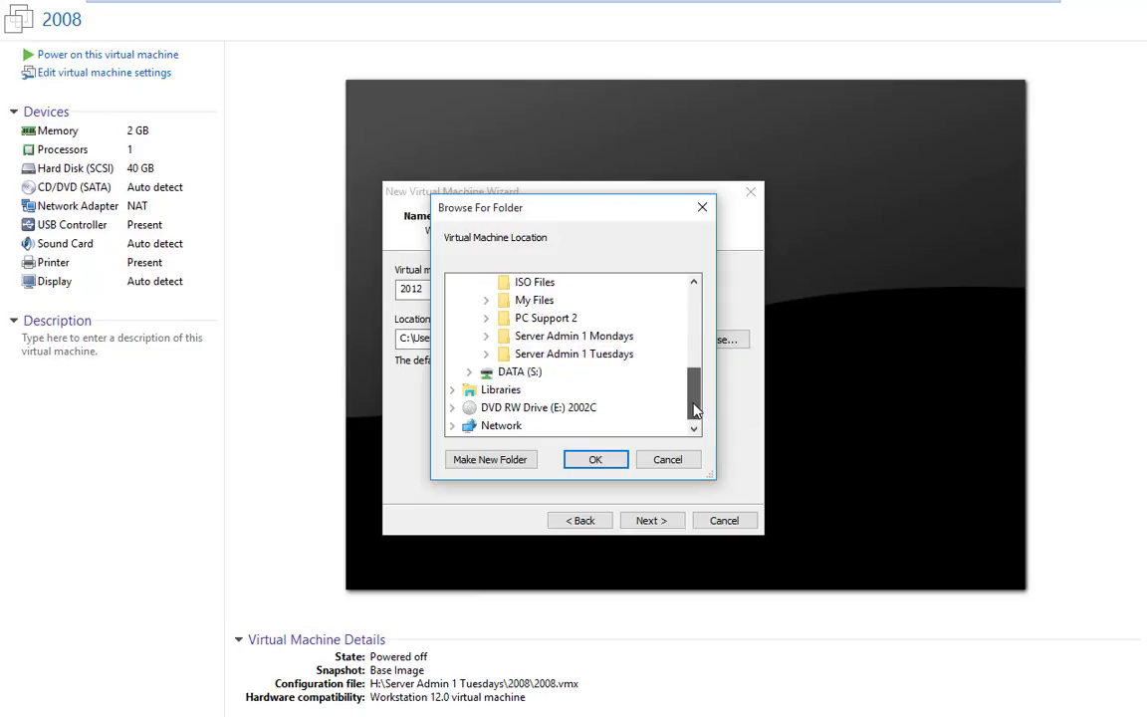
{"action": "double_click", "coordinate": [567, 357]}
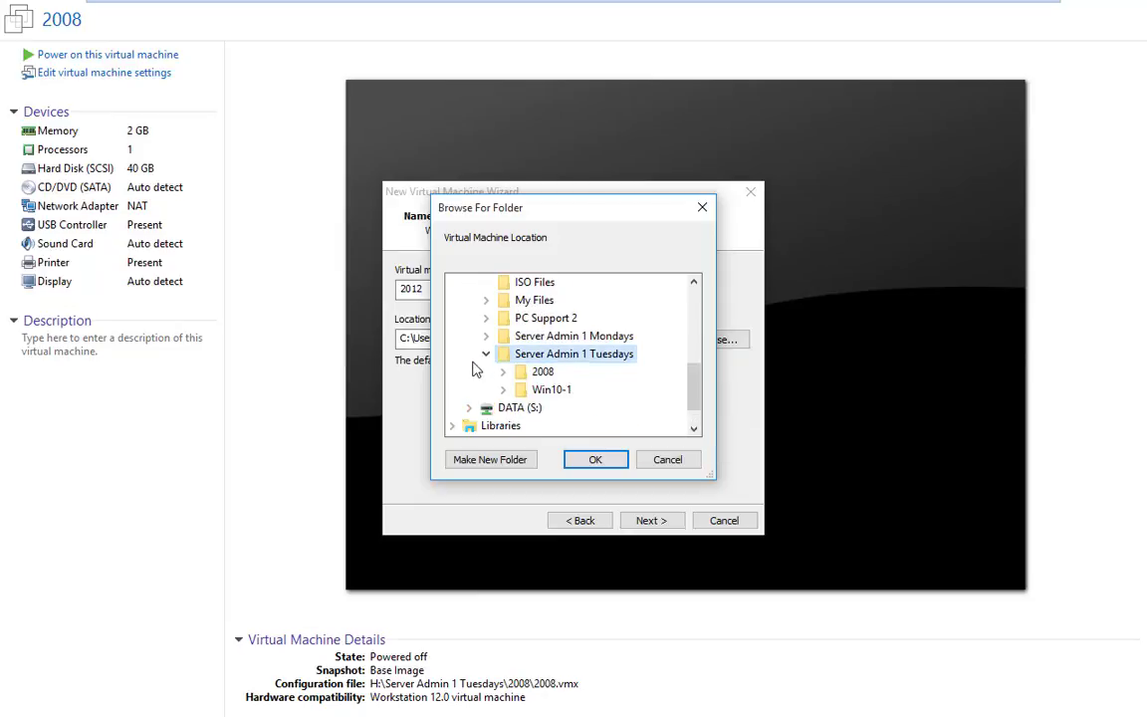
{"action": "left_click", "coordinate": [496, 462]}
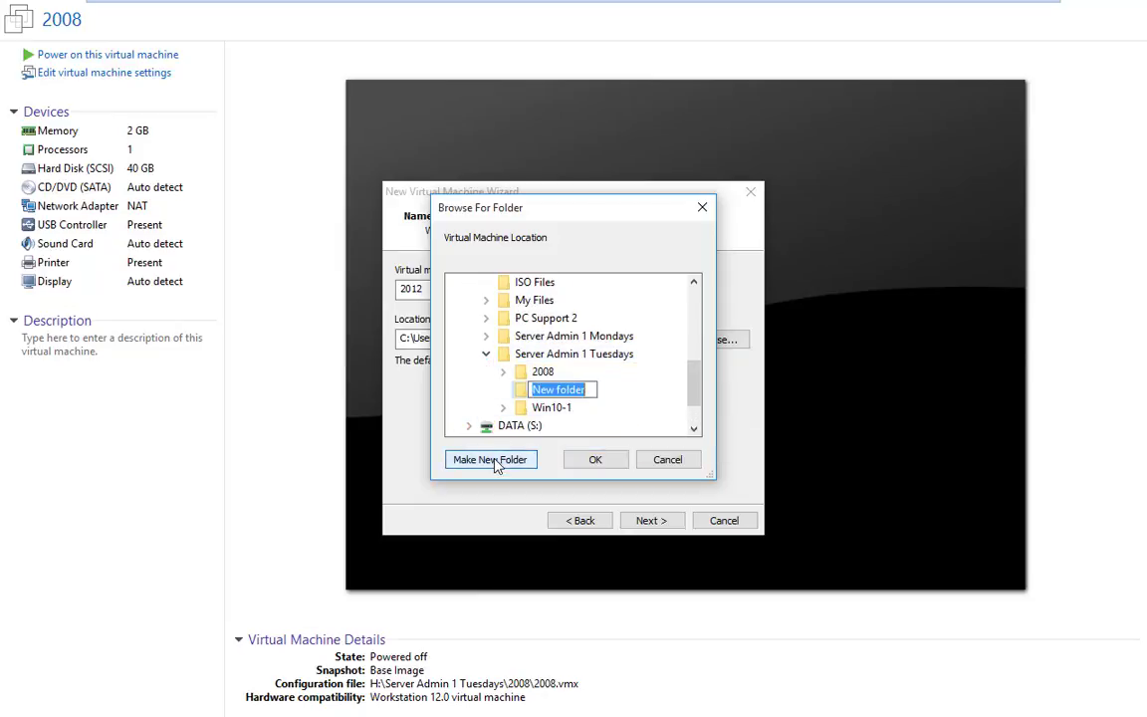
{"action": "type", "text": "2012"}
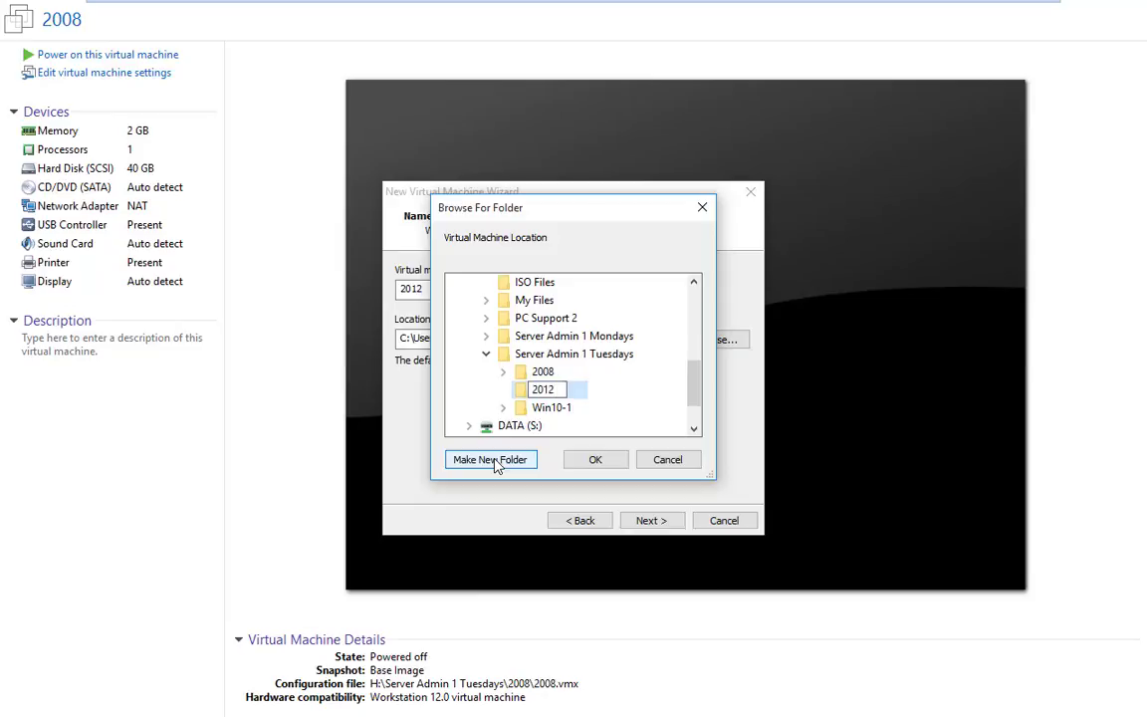
{"action": "left_click", "coordinate": [596, 460]}
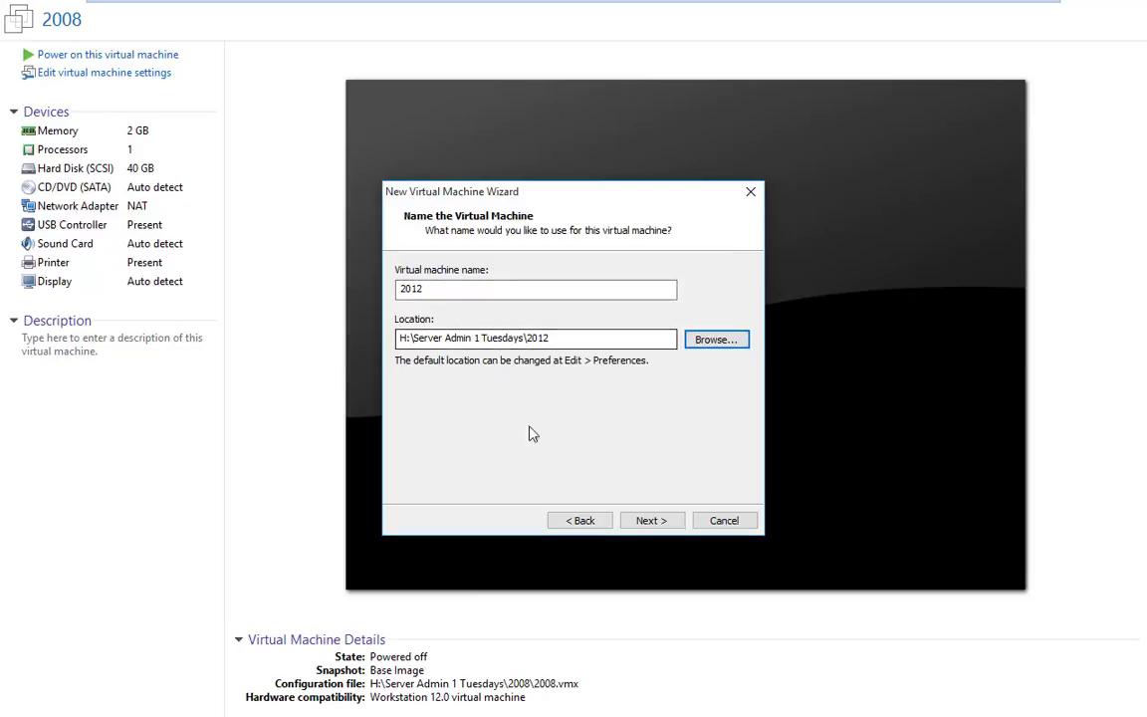
{"action": "left_click", "coordinate": [659, 528]}
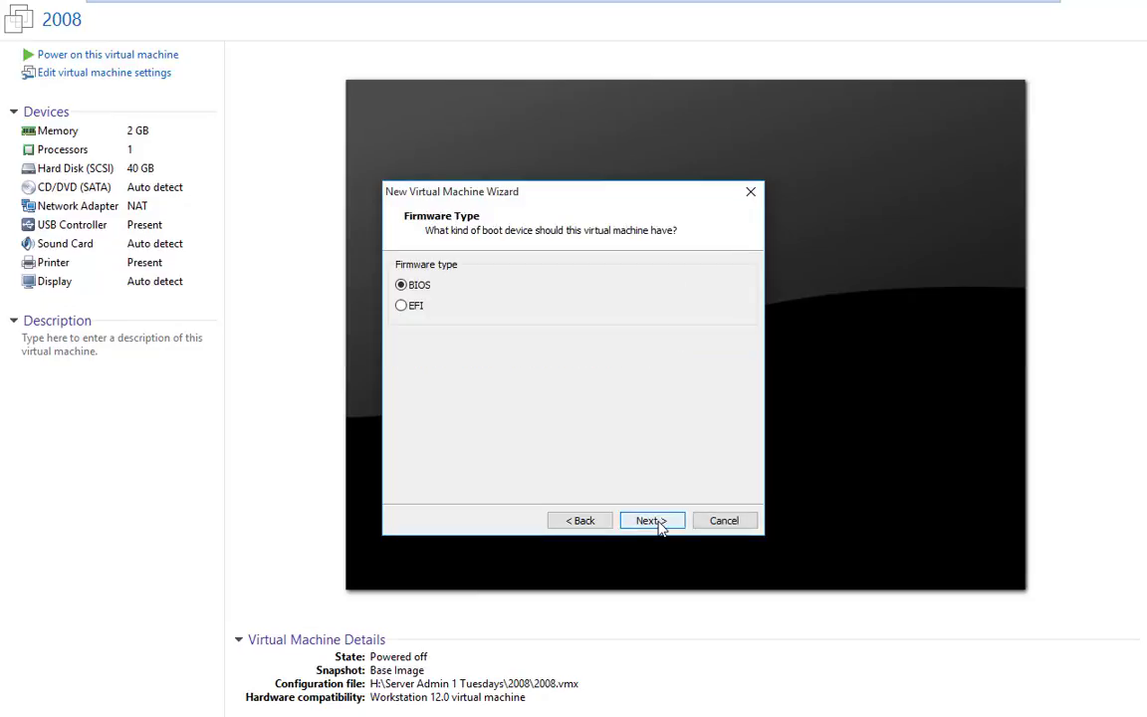
Accept BIOS firmware, one single-core processor, NAT networking and the default I/O controller for the virtual machine
{"action": "left_click", "coordinate": [652, 521]}
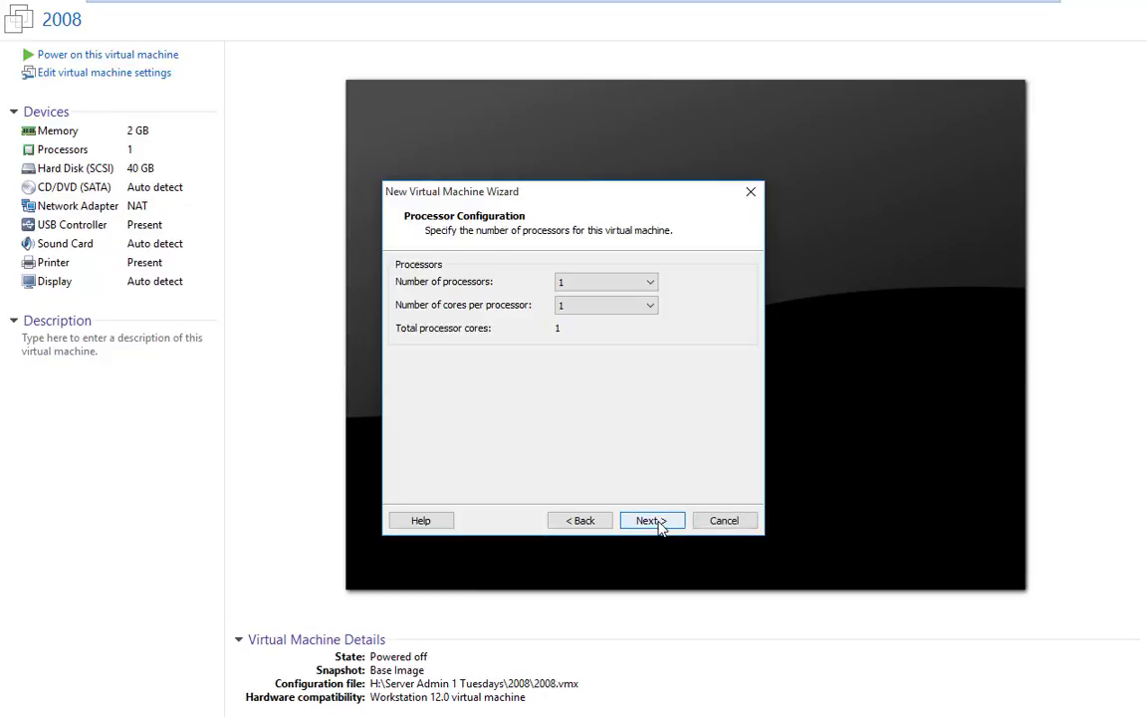
{"action": "left_click", "coordinate": [658, 526]}
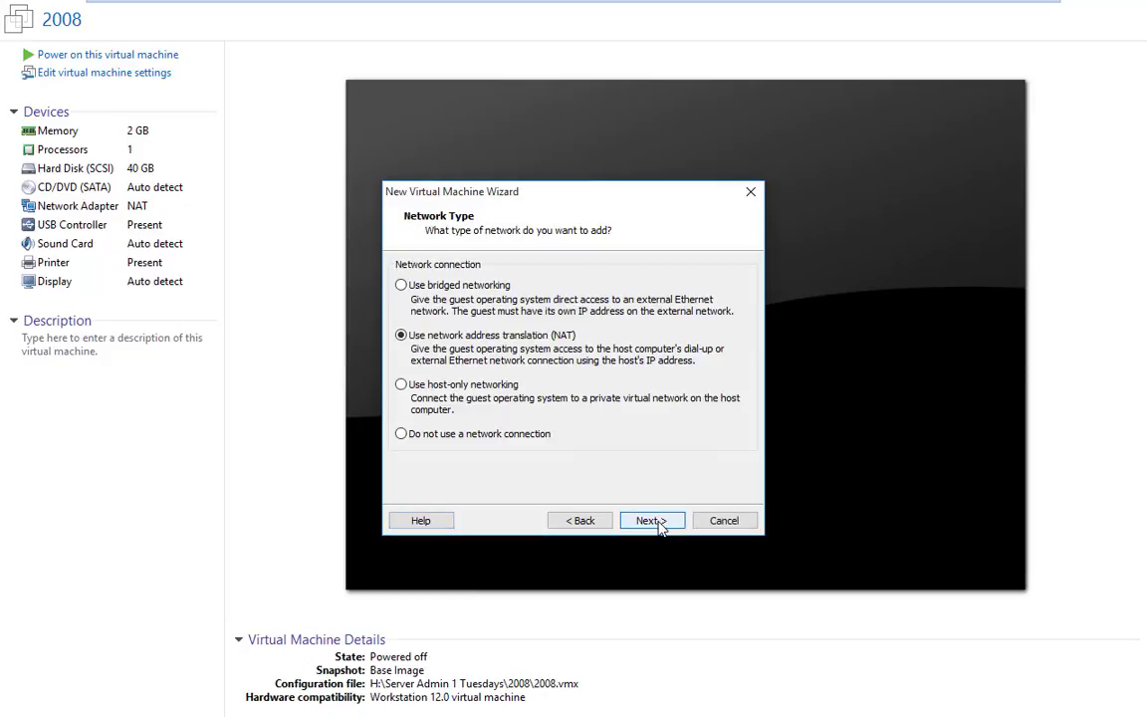
{"action": "left_click", "coordinate": [658, 525]}
{"action": "left_click", "coordinate": [658, 526]}
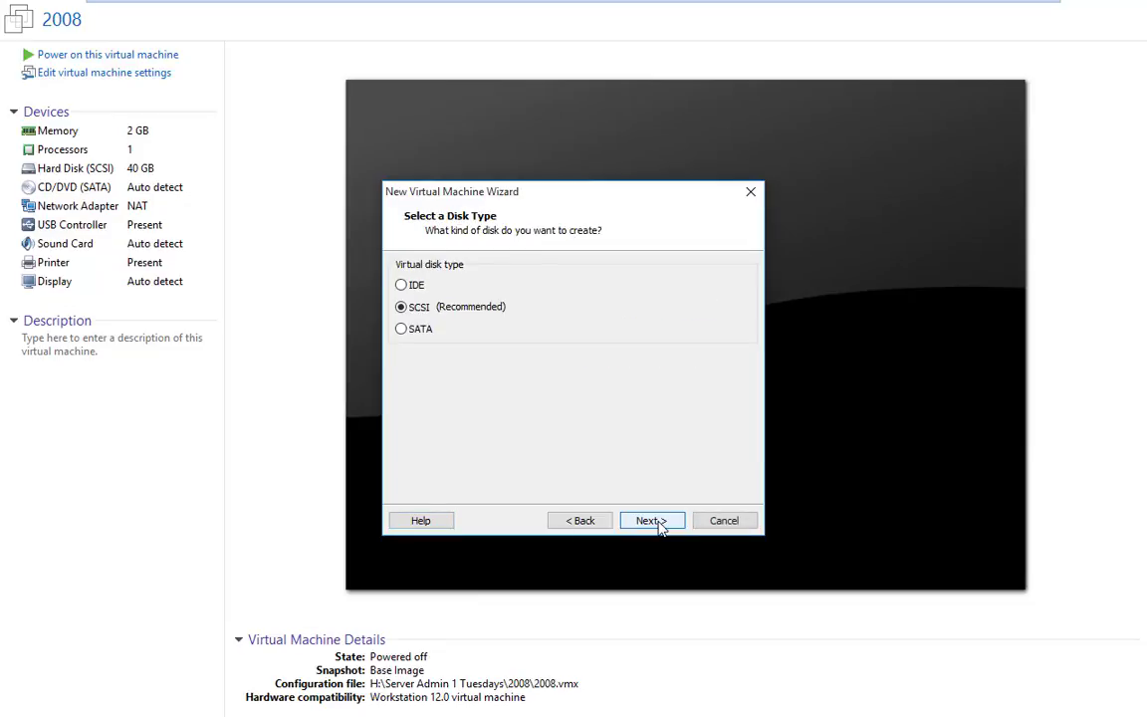
Create a new 60 GB SCSI virtual disk stored as the single file 2012.vmdk and finish creating the virtual machine
{"action": "left_click", "coordinate": [651, 521]}
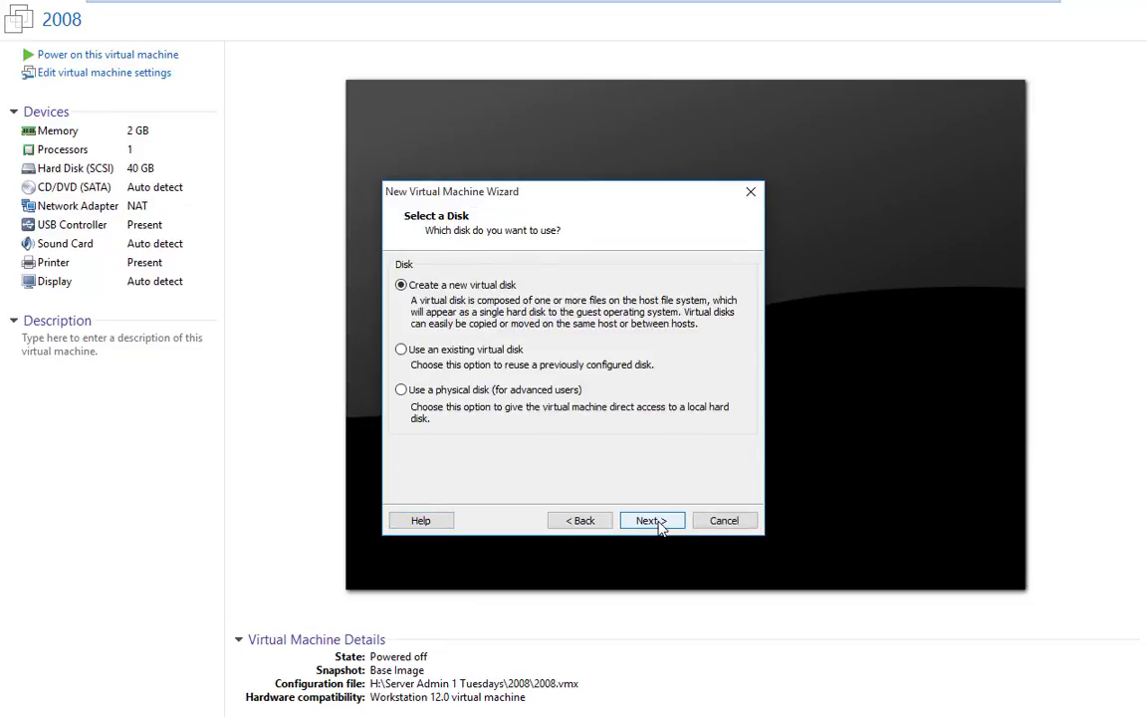
{"action": "left_click", "coordinate": [651, 521]}
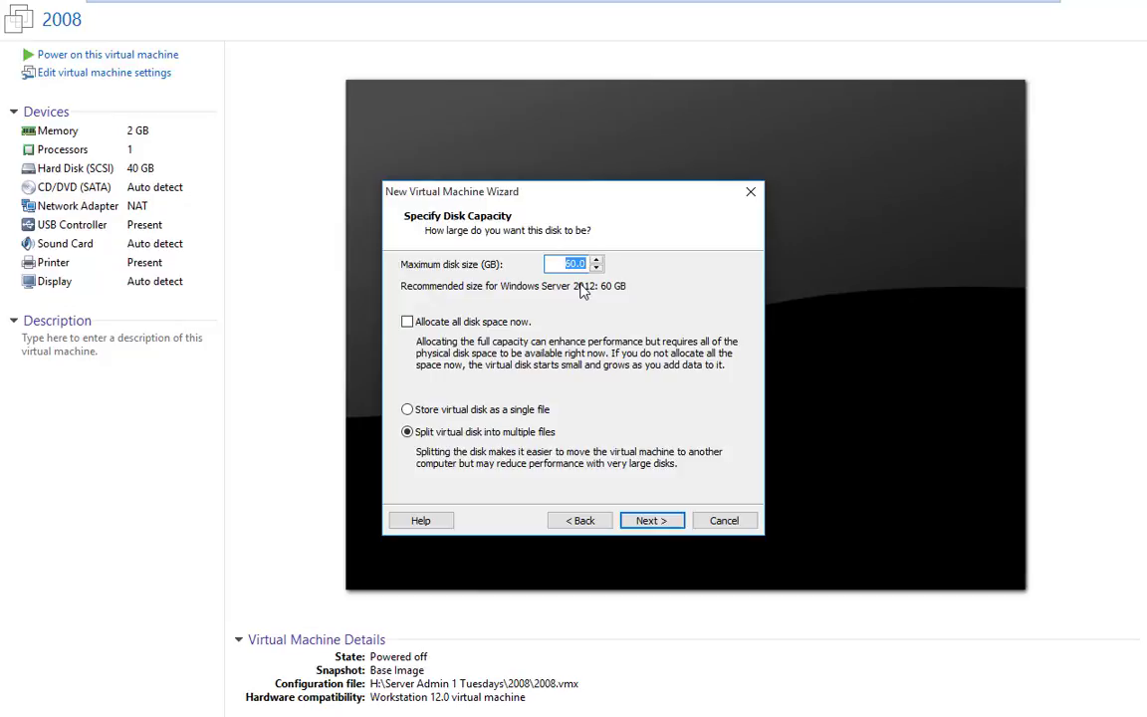
{"action": "left_click", "coordinate": [409, 408]}
{"action": "left_click", "coordinate": [655, 522]}
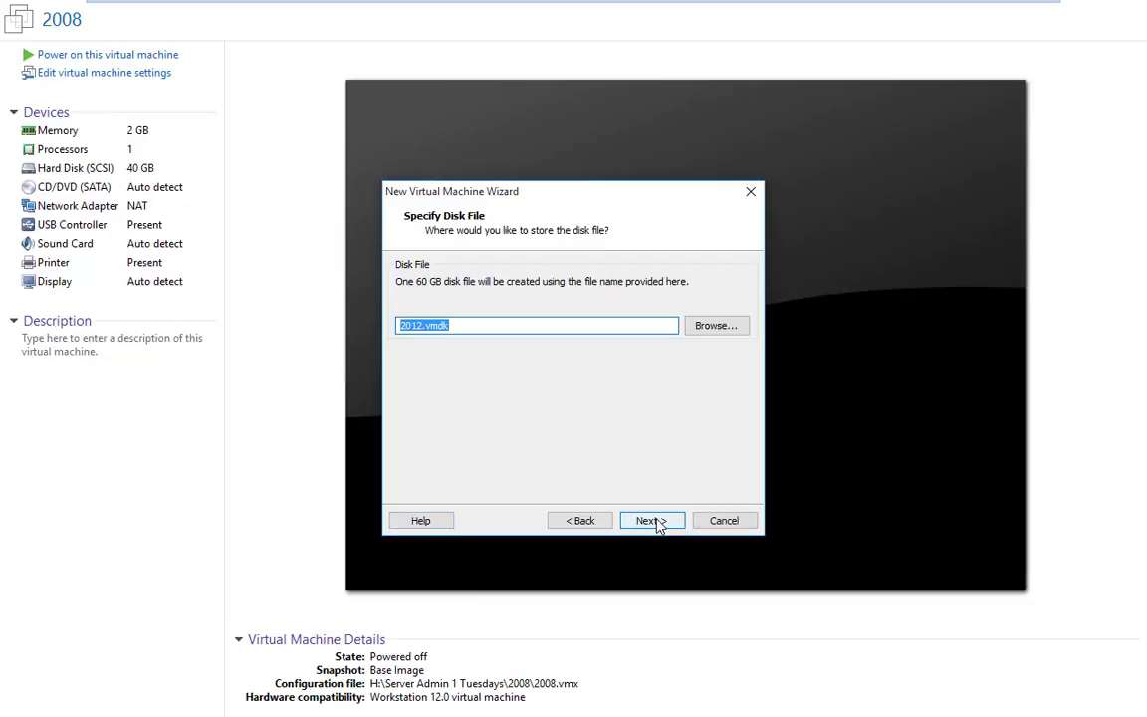
{"action": "left_click", "coordinate": [655, 522]}
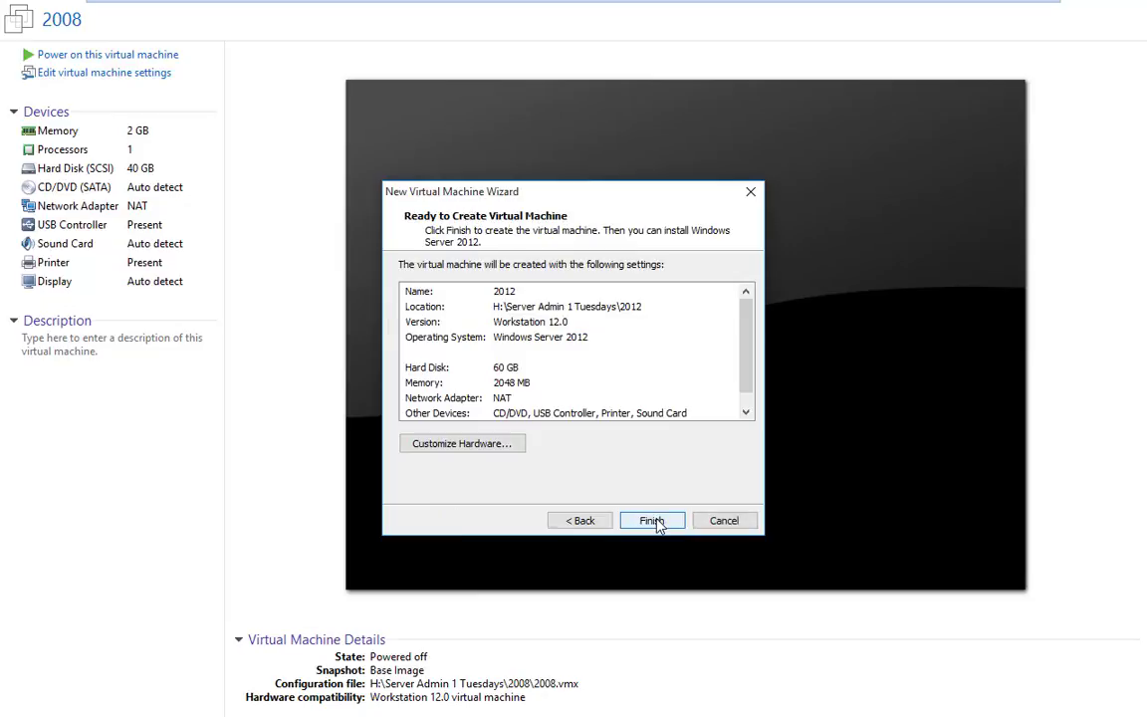
{"action": "left_click", "coordinate": [655, 521]}
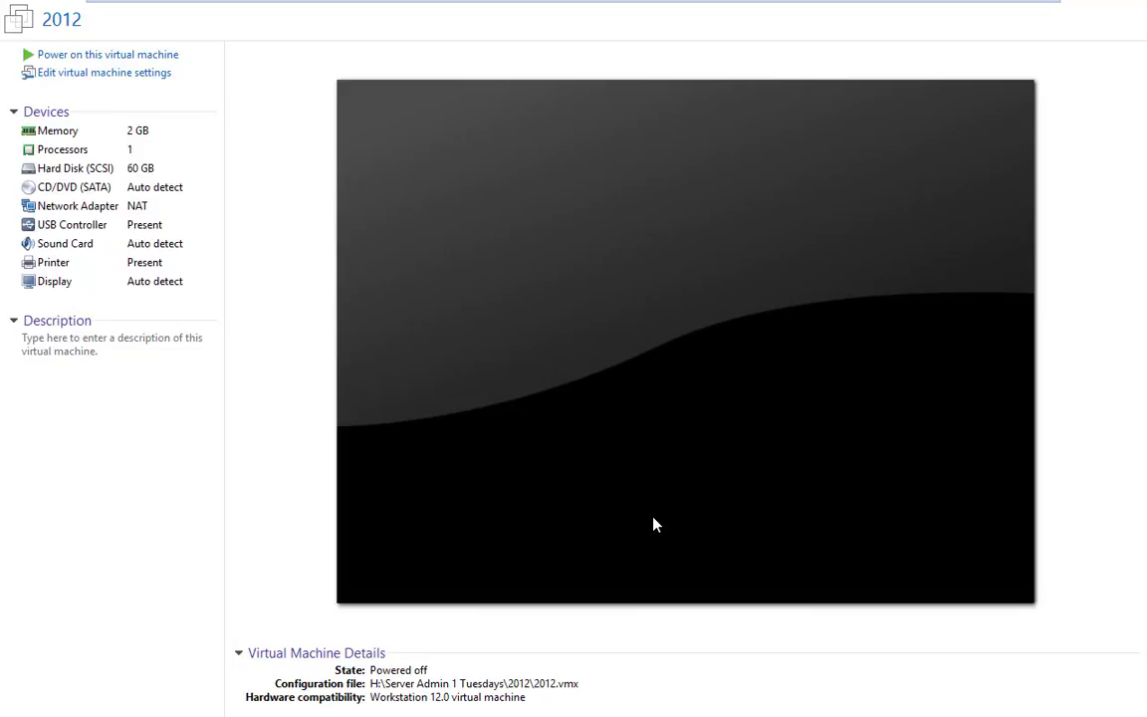
Connect the CD/DVD drive to the image Windows Server 2012 R2 Evaluation.ISO from H:\ISO Files and power on the 2012 virtual machine
{"action": "left_click", "coordinate": [78, 193]}
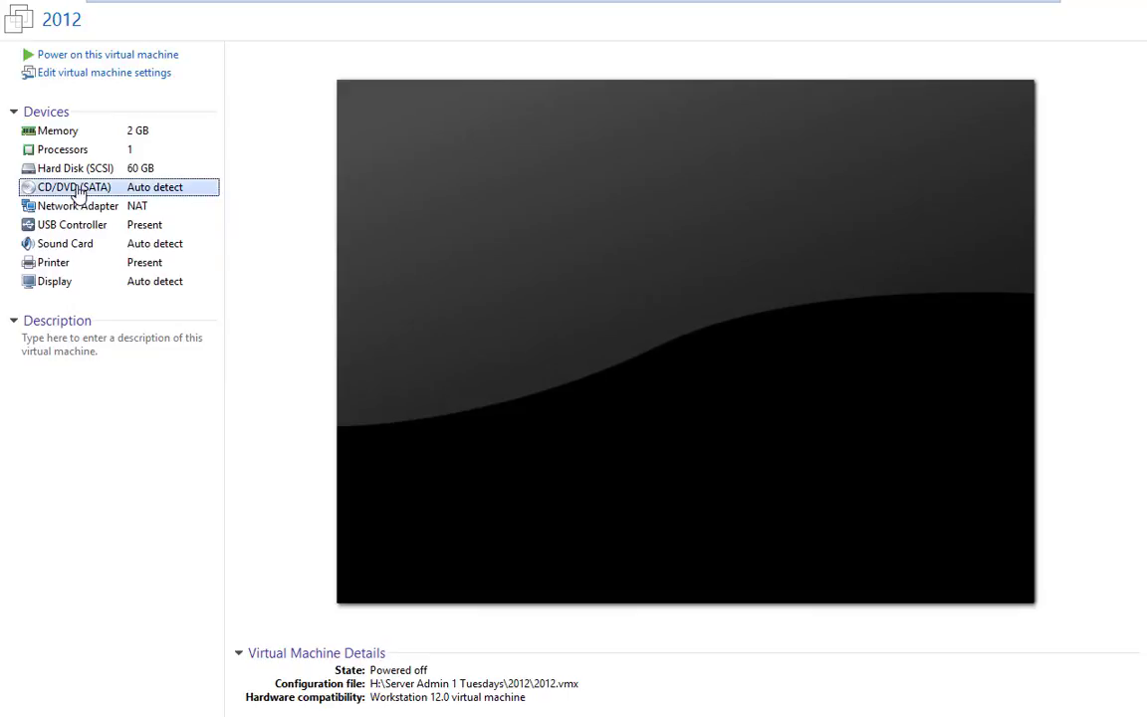
{"action": "double_click", "coordinate": [78, 194]}
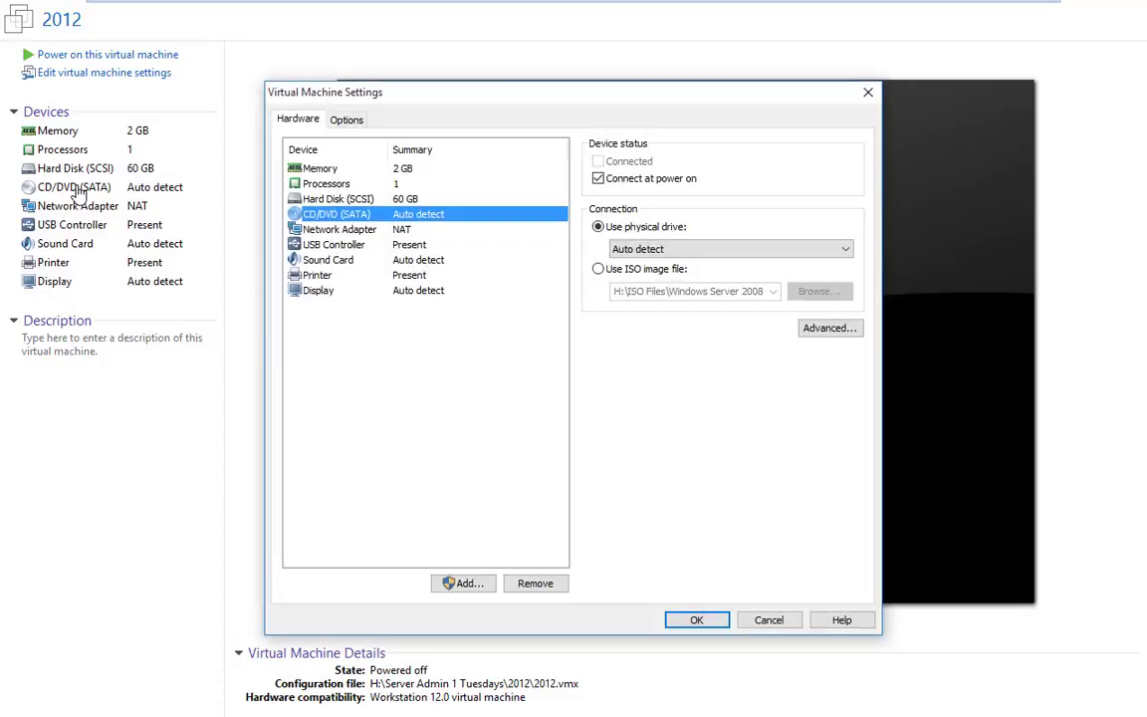
{"action": "left_click", "coordinate": [598, 270]}
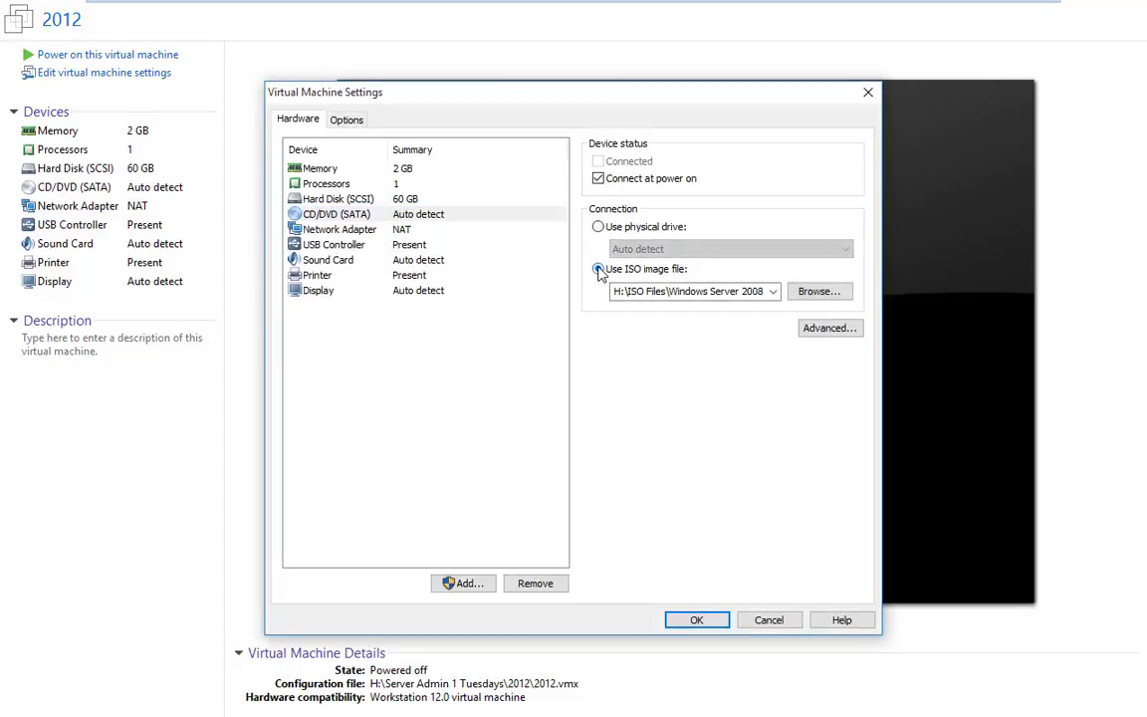
{"action": "left_click", "coordinate": [819, 290]}
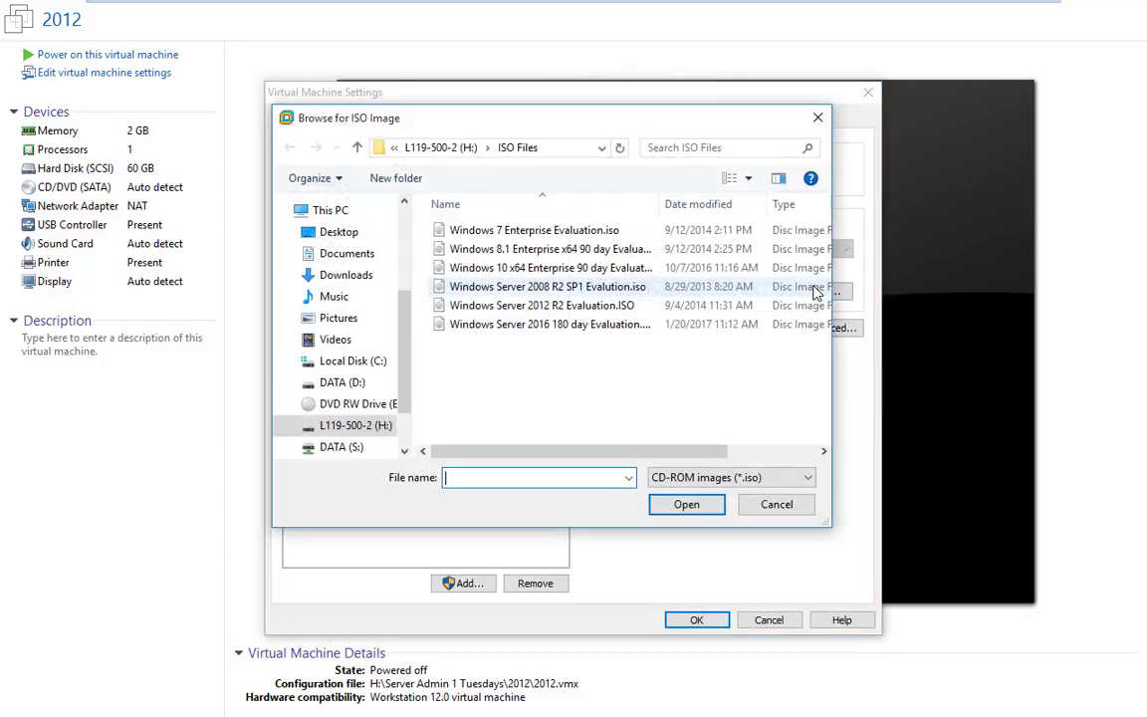
{"action": "left_click", "coordinate": [569, 307]}
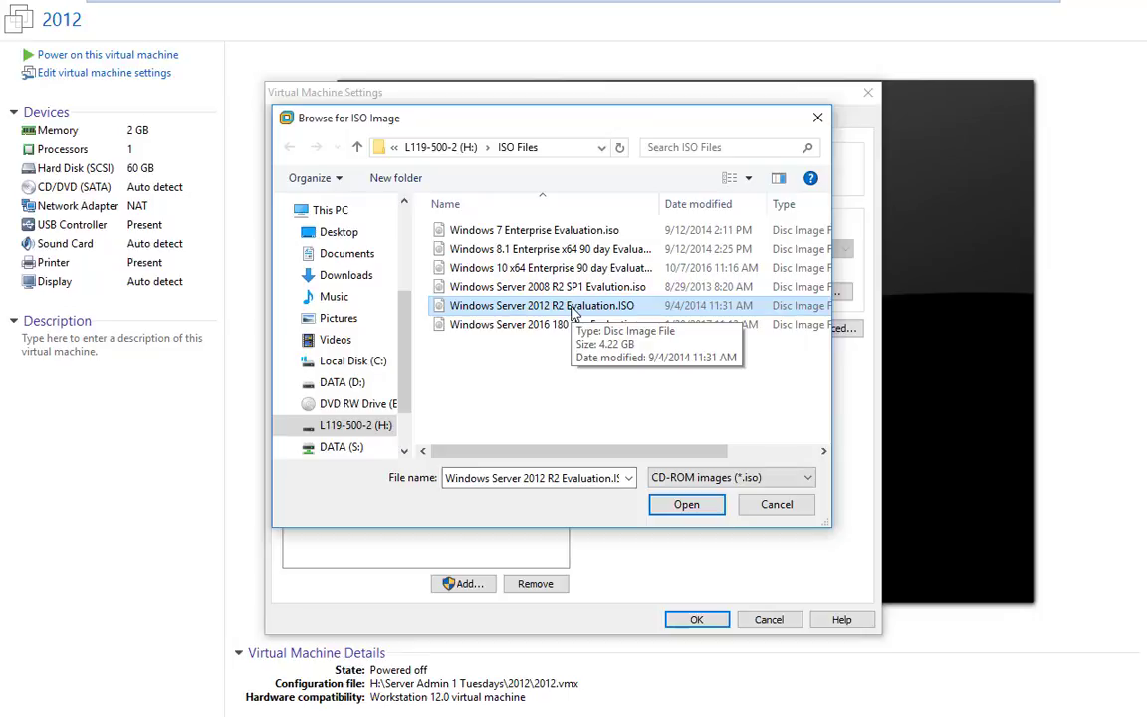
{"action": "left_click", "coordinate": [572, 312]}
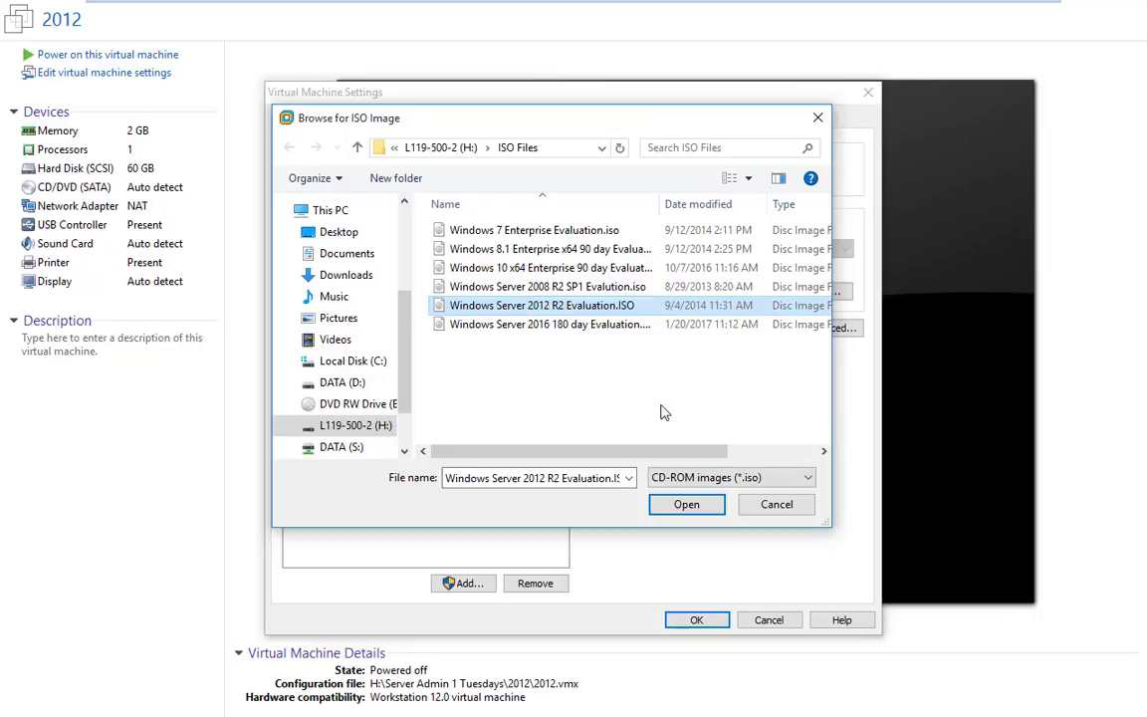
{"action": "left_click", "coordinate": [672, 507]}
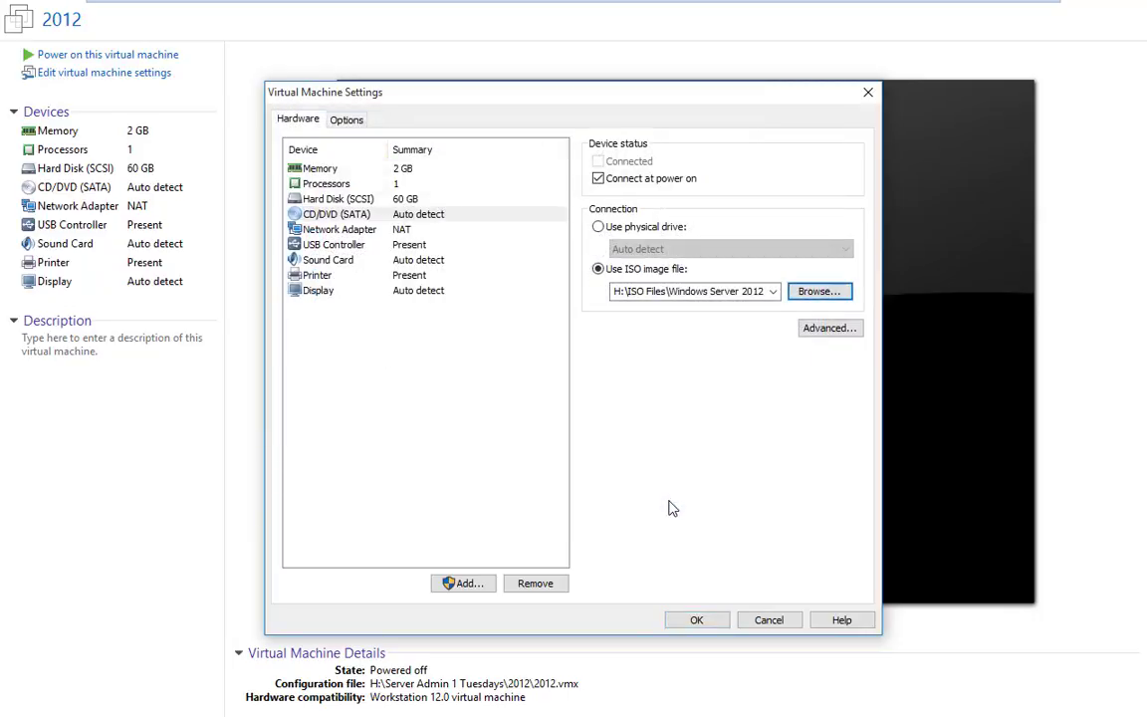
{"action": "left_click", "coordinate": [697, 620]}
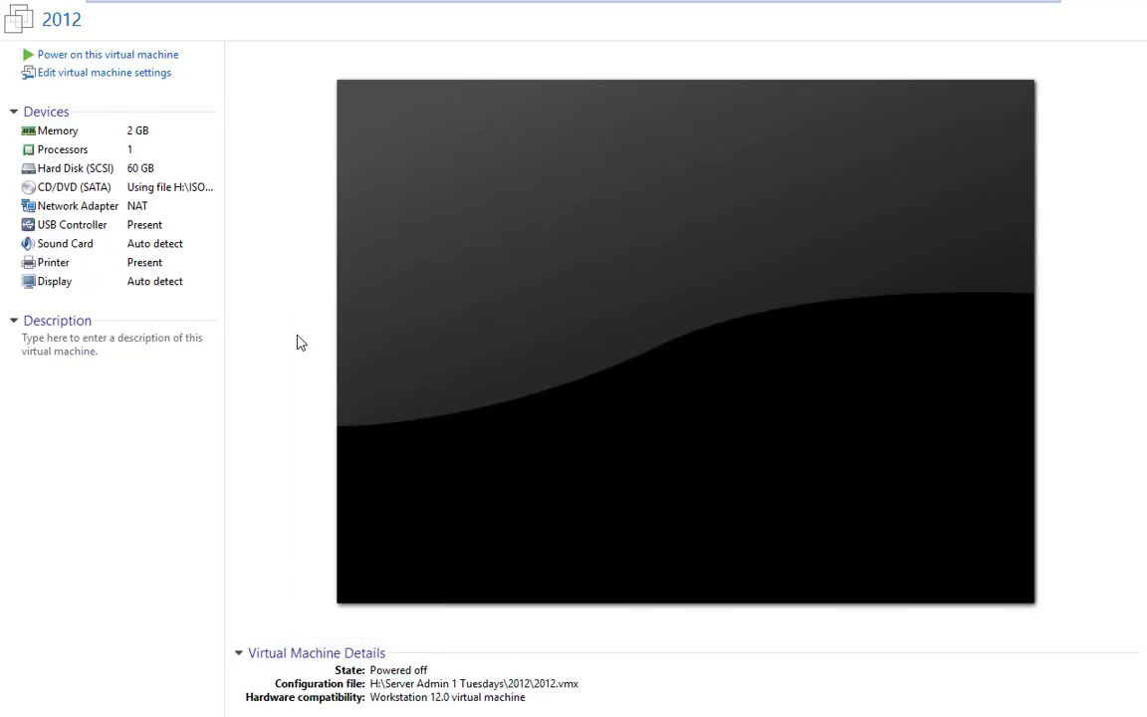
{"action": "left_click", "coordinate": [147, 58]}
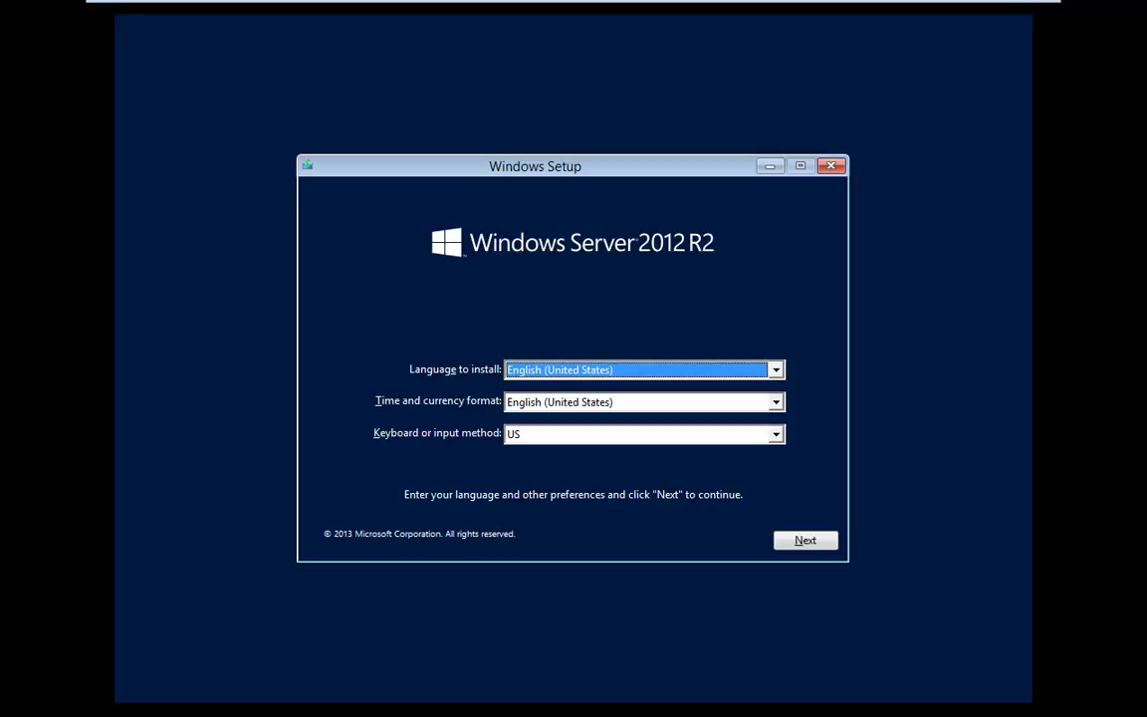
Start the installation with English (United States) and US keyboard settings, selecting Windows Server 2012 R2 Standard Evaluation (Server with a GUI)
{"action": "left_click", "coordinate": [805, 541]}
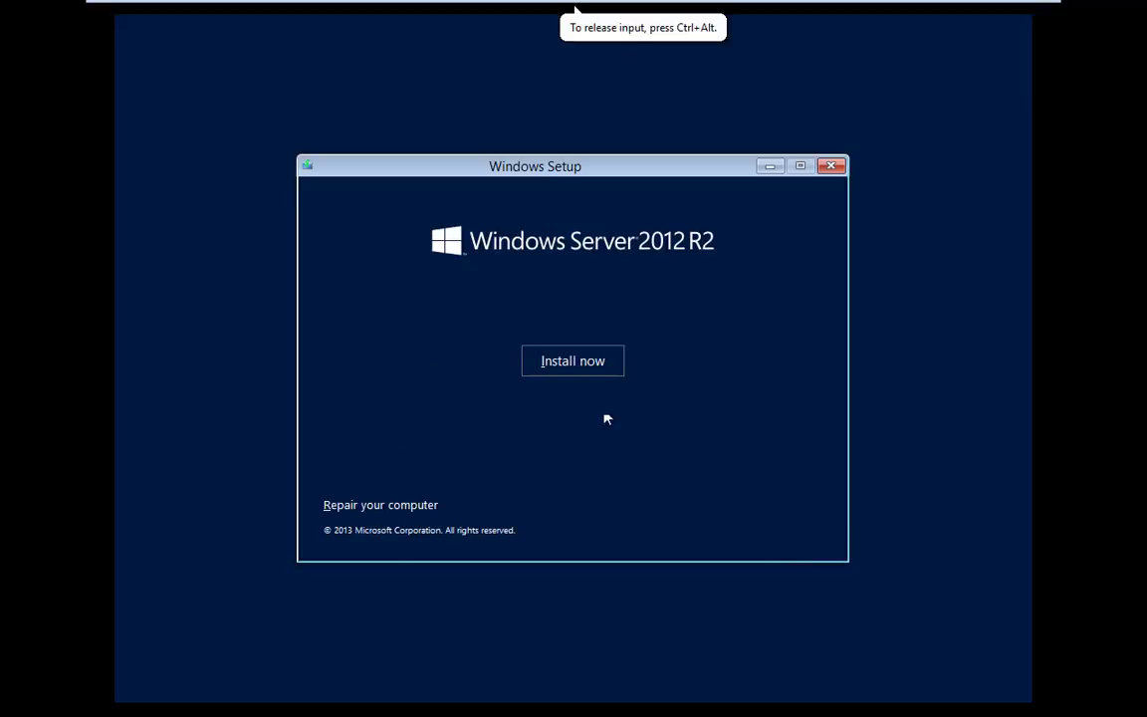
{"action": "left_click", "coordinate": [579, 364]}
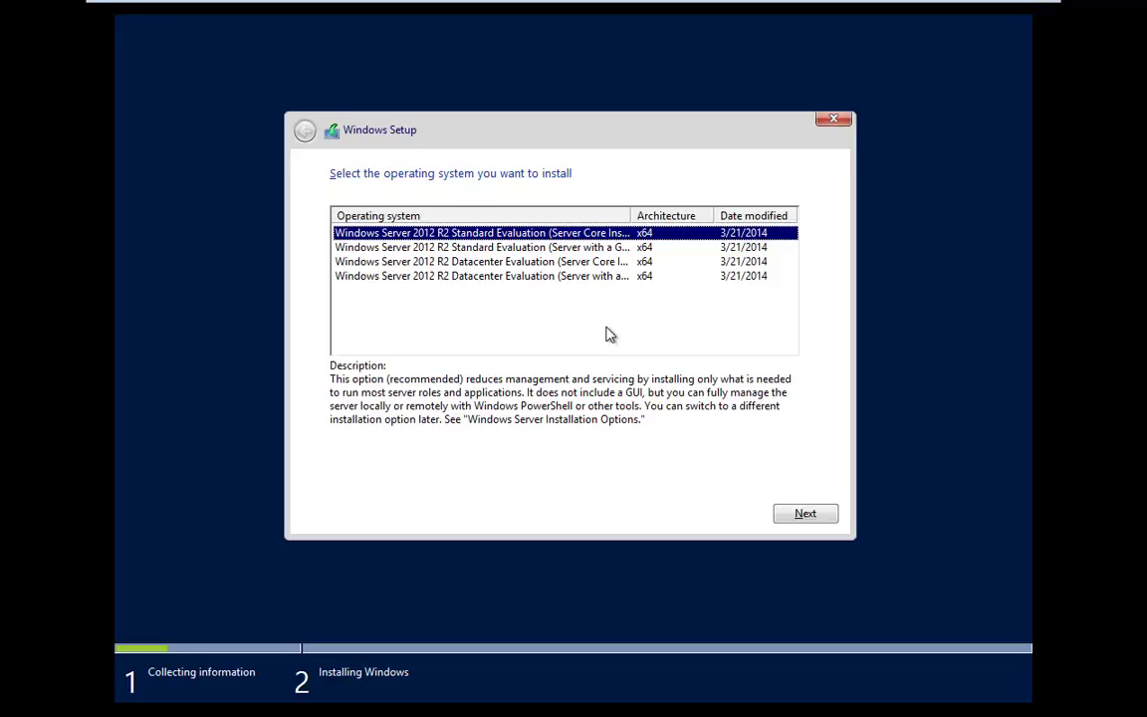
{"action": "left_click", "coordinate": [560, 249]}
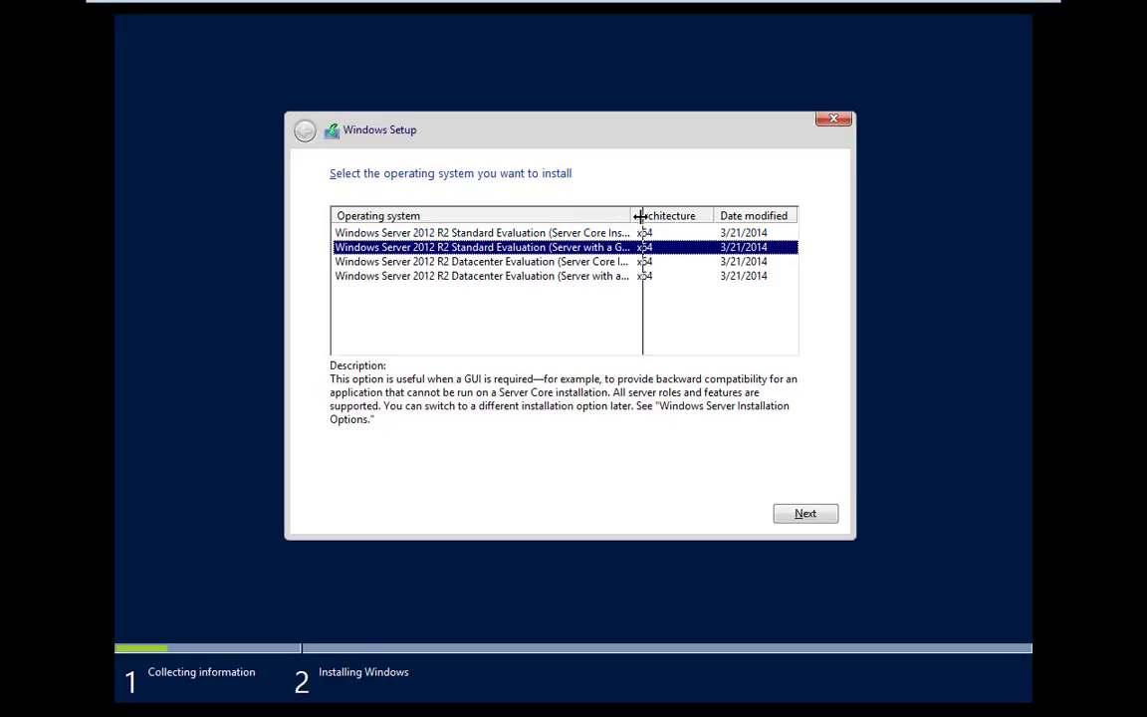
{"action": "left_click_drag", "start_coordinate": [629, 216], "coordinate": [673, 216]}
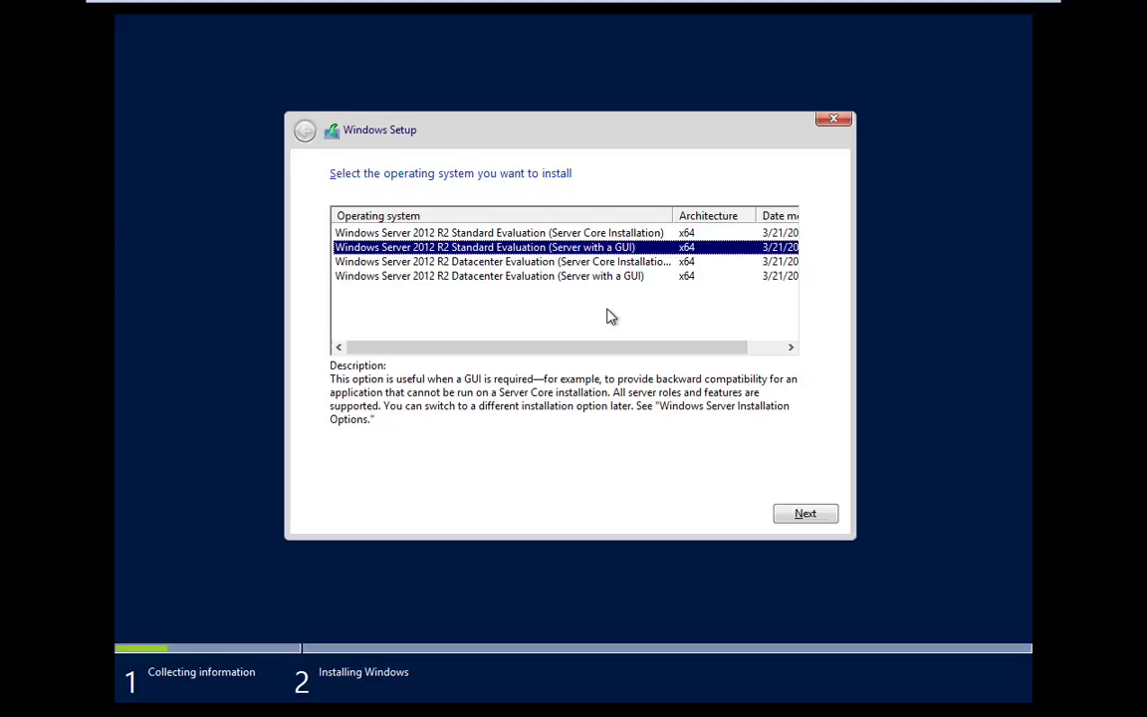
{"action": "left_click", "coordinate": [807, 518]}
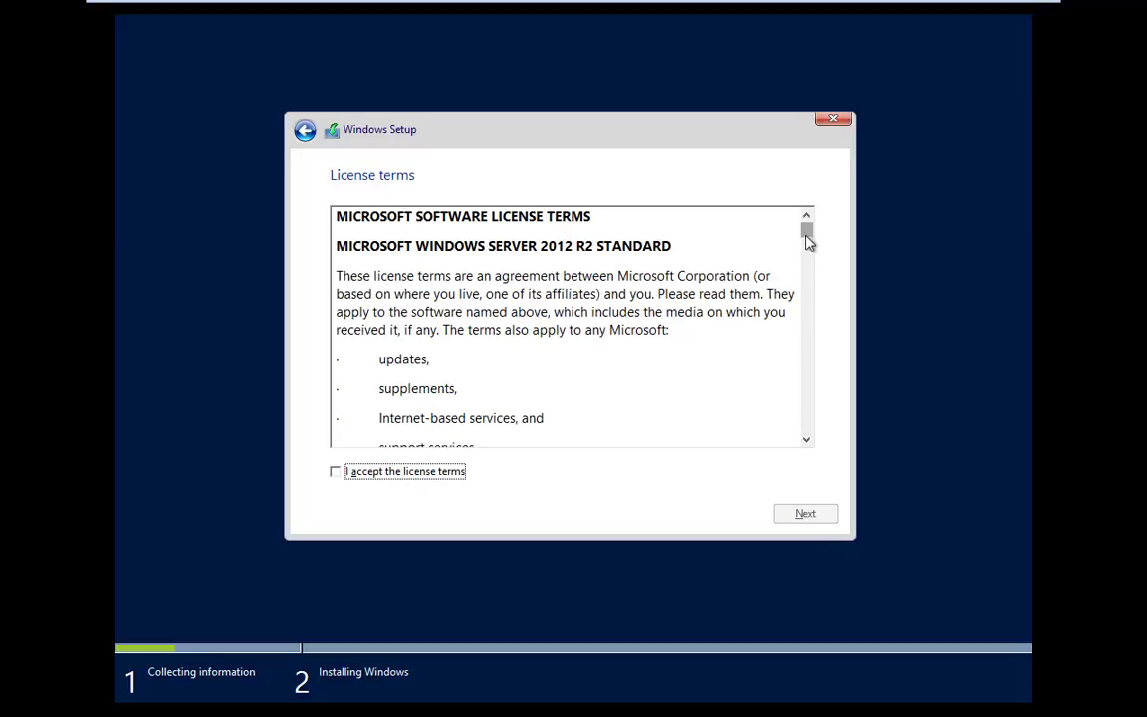
Accept the license terms and start a custom Windows-only installation on the Drive 0 unallocated space
{"action": "left_click_drag", "start_coordinate": [808, 237], "coordinate": [809, 444]}
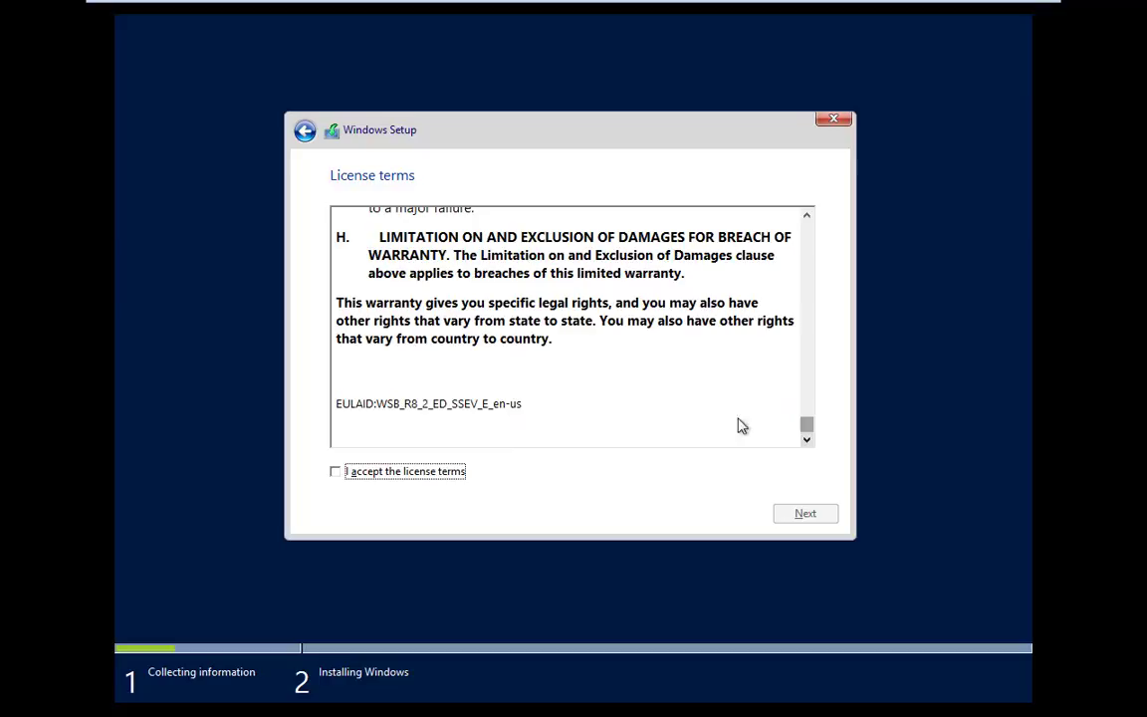
{"action": "left_click", "coordinate": [337, 477]}
{"action": "left_click", "coordinate": [792, 514]}
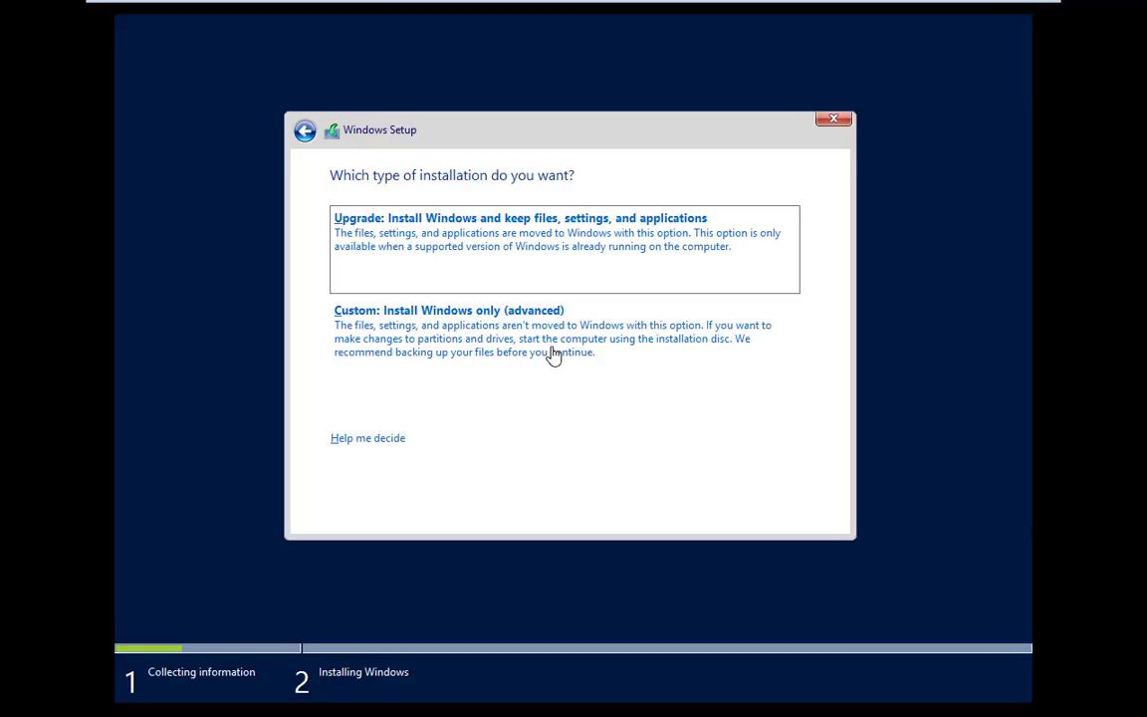
{"action": "left_click", "coordinate": [498, 341]}
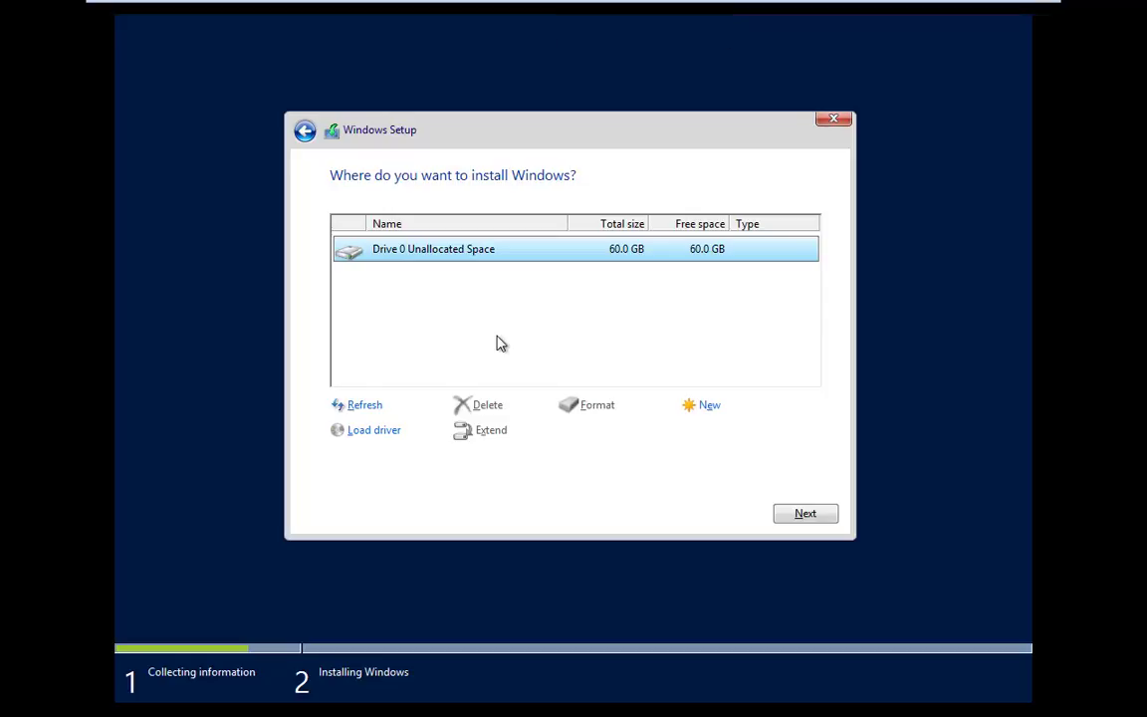
{"action": "left_click", "coordinate": [804, 515]}
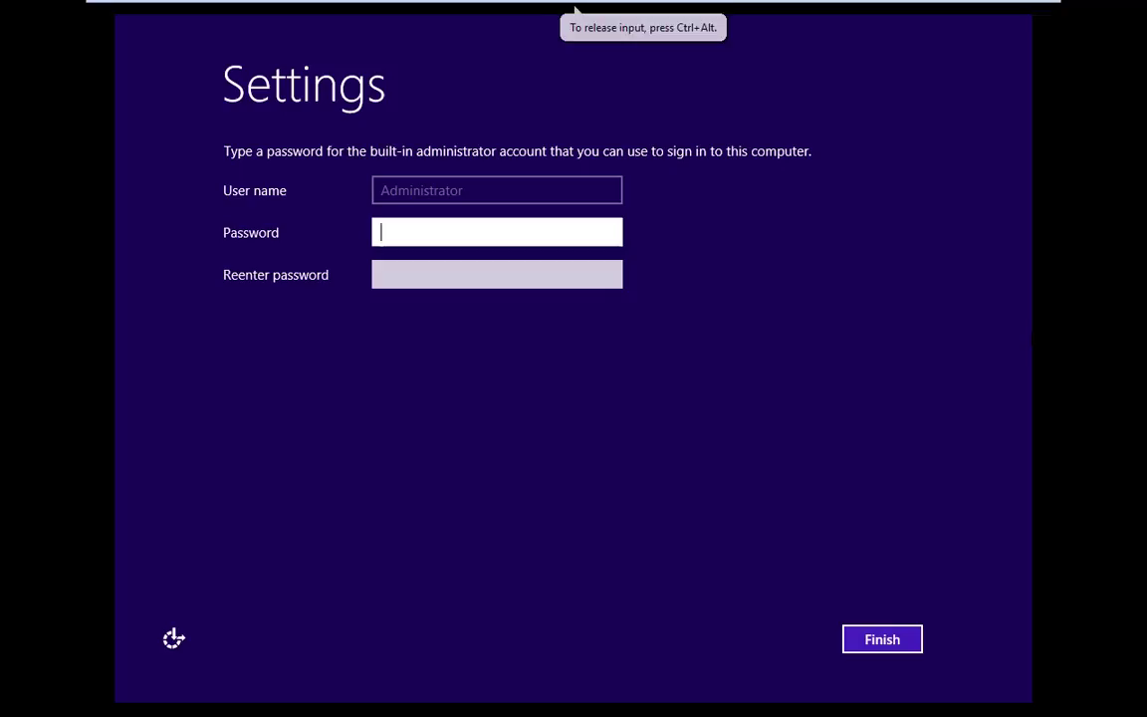
Enter and re-enter a password for the built-in Administrator account and finish the initial settings
{"action": "left_click", "coordinate": [405, 231]}
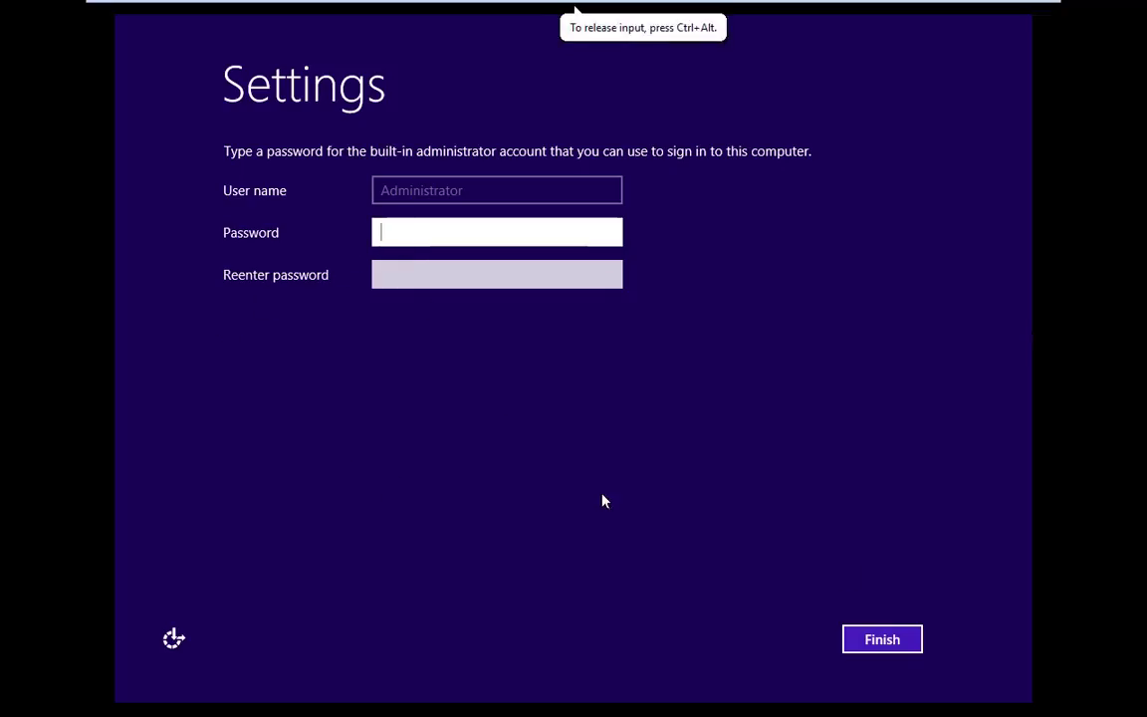
{"action": "type", "text": "********"}
{"action": "key", "text": "Tab"}
{"action": "type", "text": "********"}
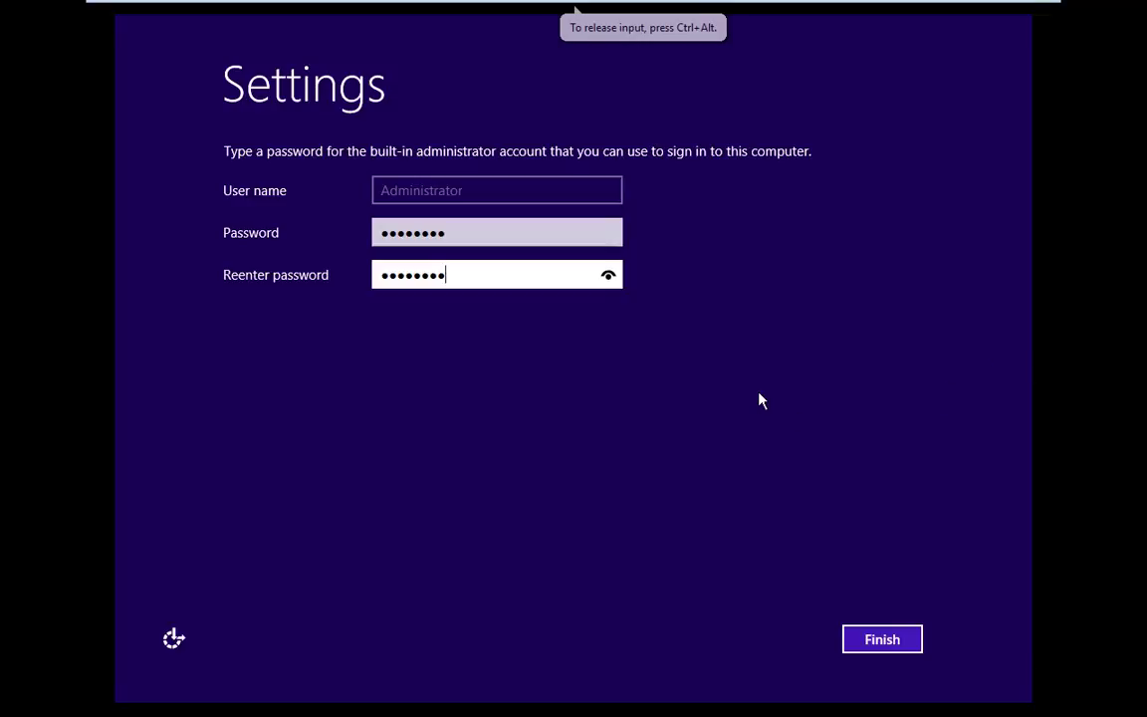
{"action": "left_click", "coordinate": [874, 640]}
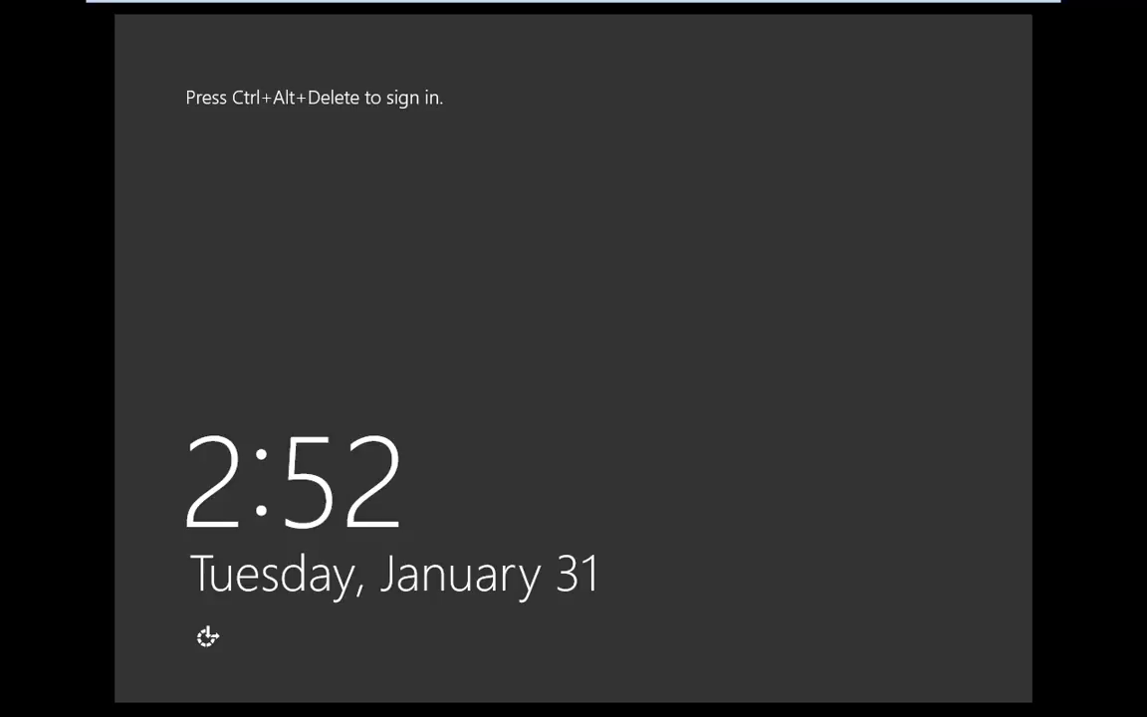
Sign in as Administrator with the account password and allow the server to find PCs and devices on the network
{"action": "key", "text": "ctrl+alt+Delete"}
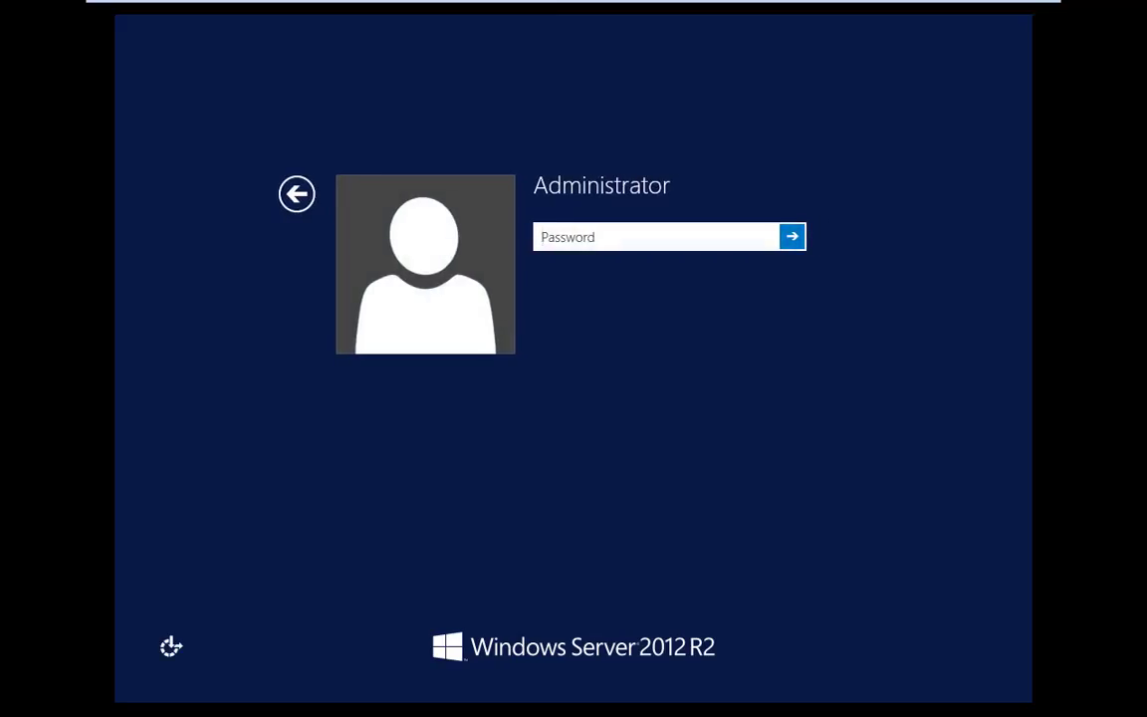
{"action": "type", "text": "•••••"}
{"action": "key", "text": "Return"}
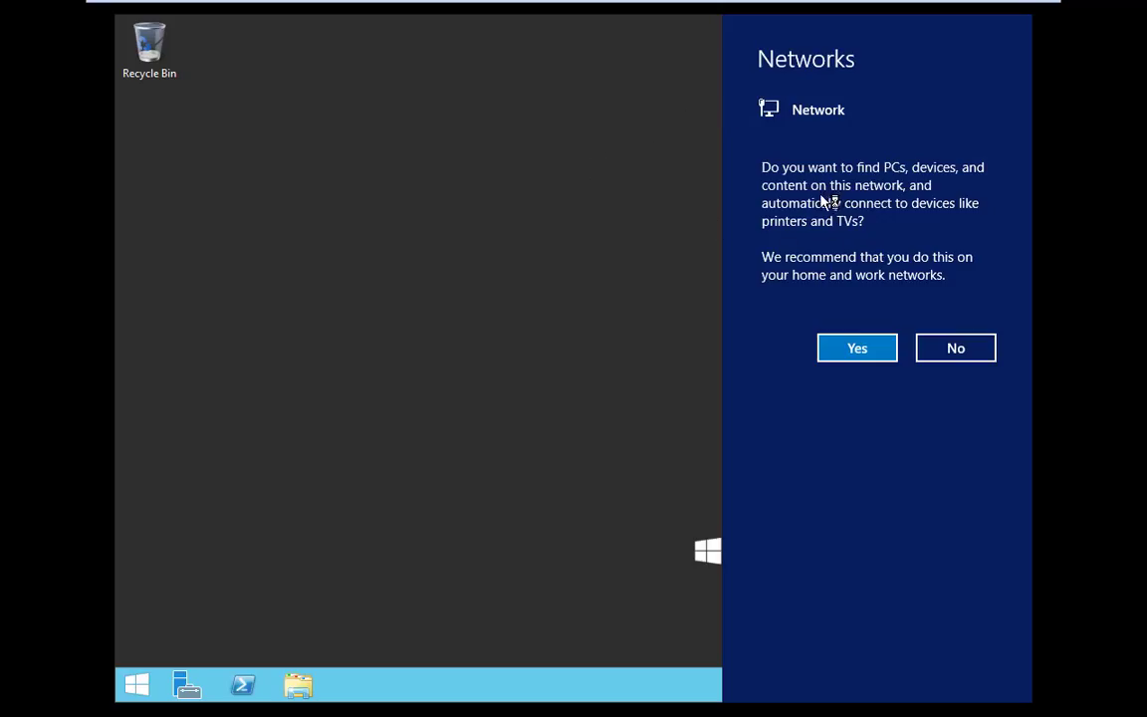
{"action": "left_click", "coordinate": [856, 350]}
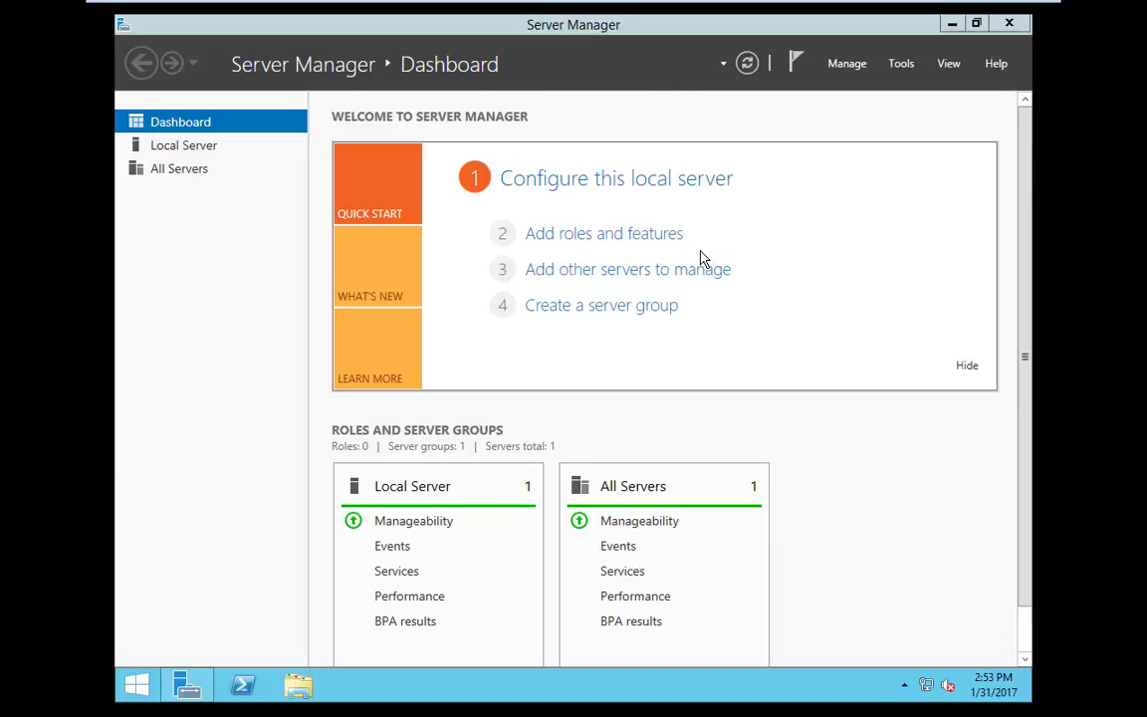
Minimize Server Manager and set the virtual machine's CD/DVD (SATA) drive to use the auto-detected physical drive
{"action": "left_click", "coordinate": [956, 24]}
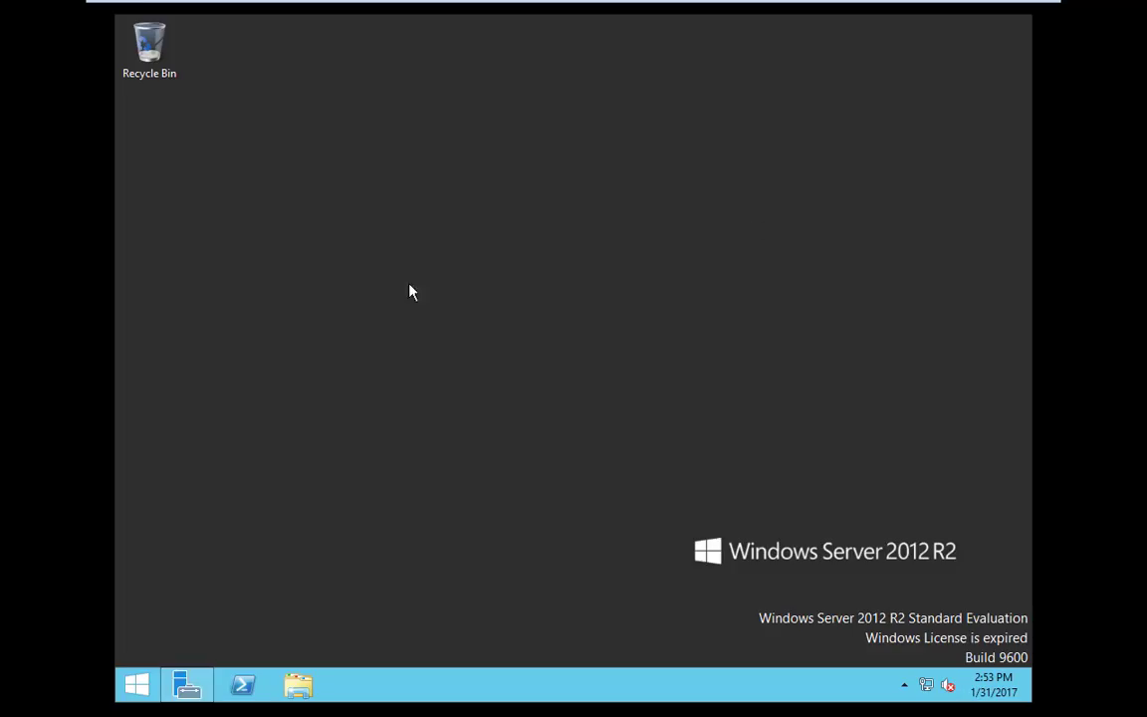
{"action": "mouse_move", "coordinate": [282, 5]}
{"action": "left_click", "coordinate": [248, 12]}
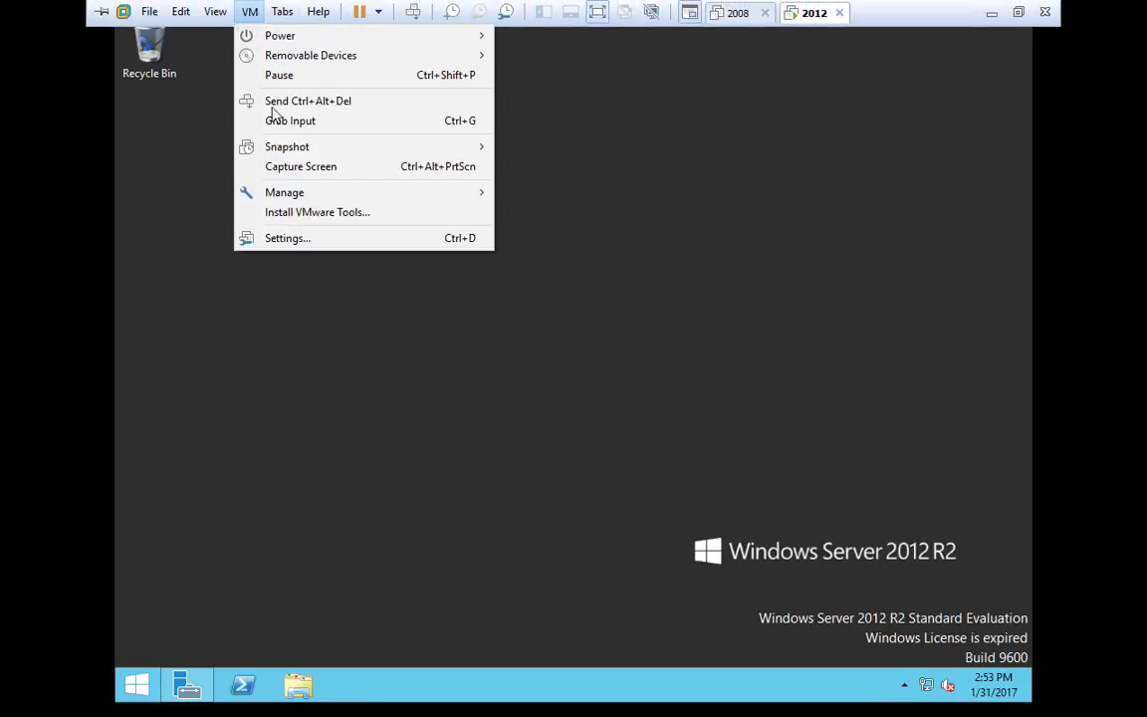
{"action": "left_click", "coordinate": [284, 238]}
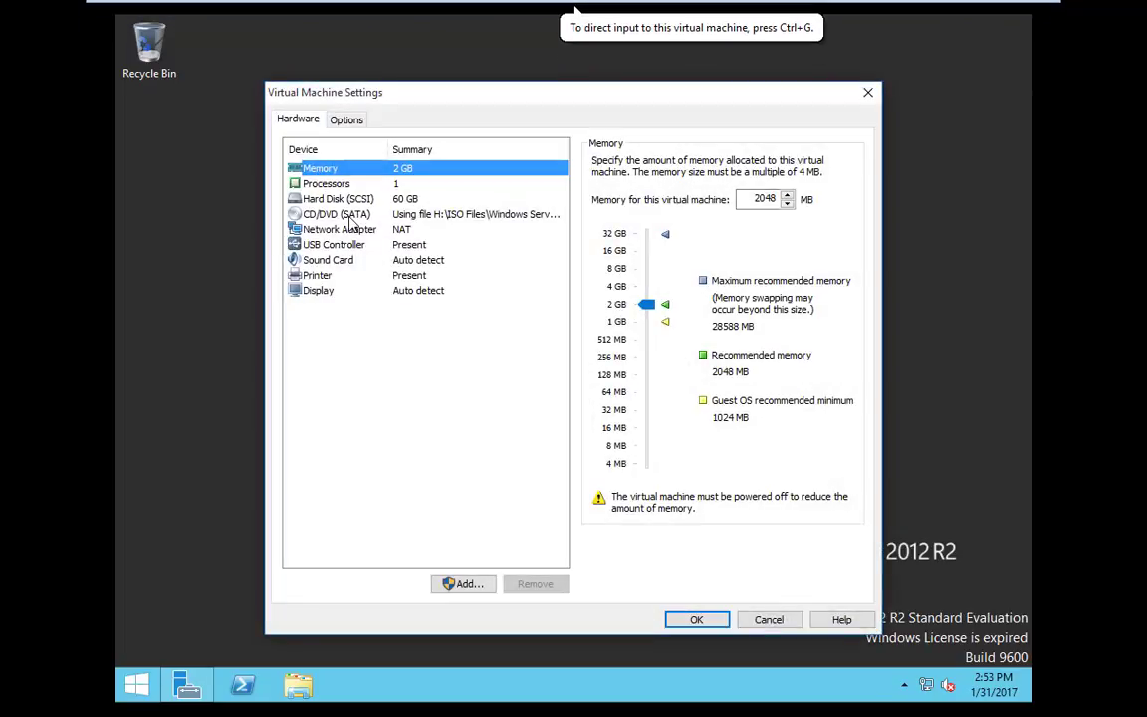
{"action": "left_click", "coordinate": [348, 216]}
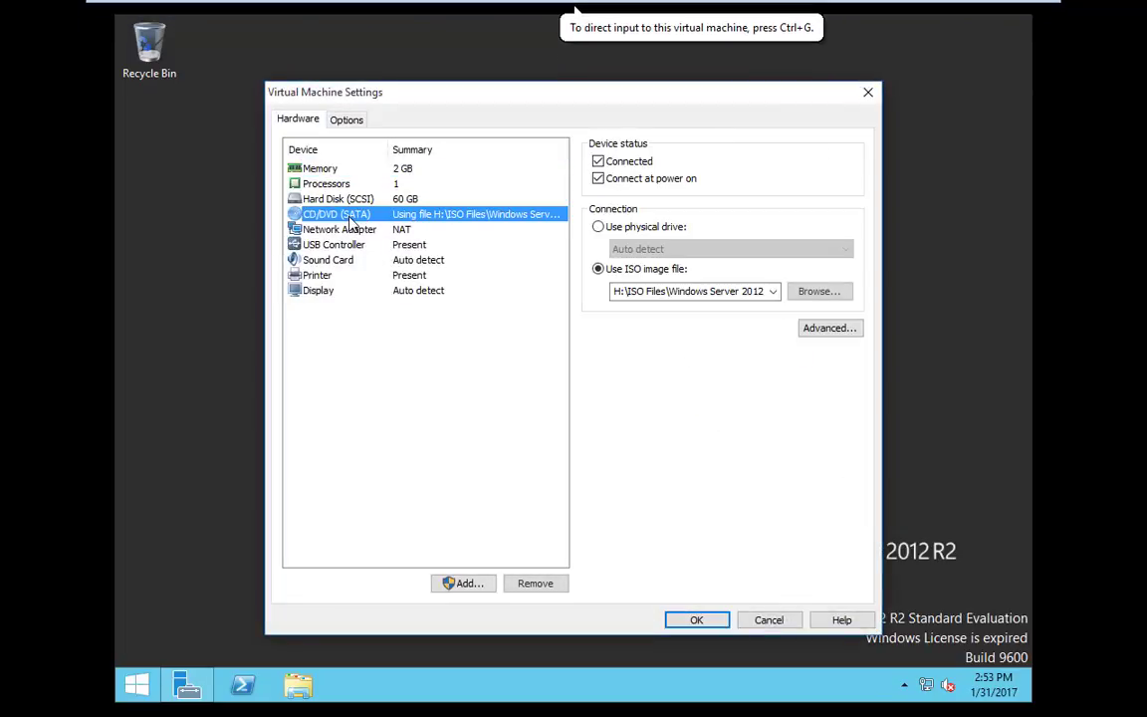
{"action": "left_click", "coordinate": [598, 226]}
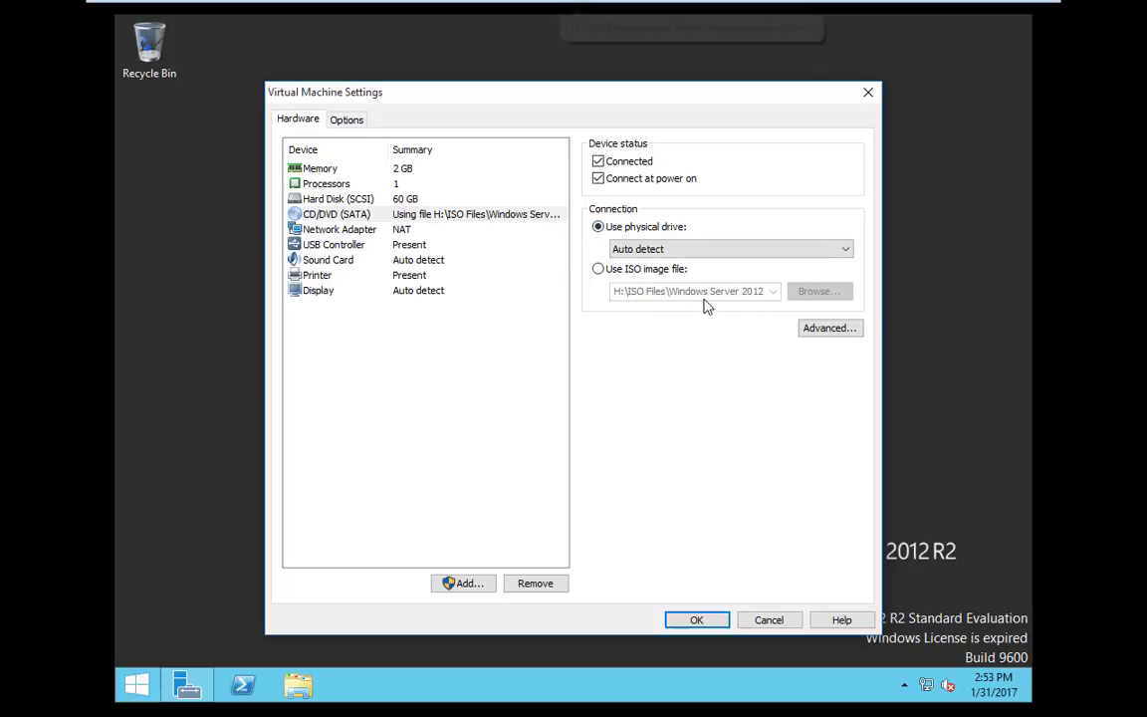
{"action": "left_click", "coordinate": [708, 622]}
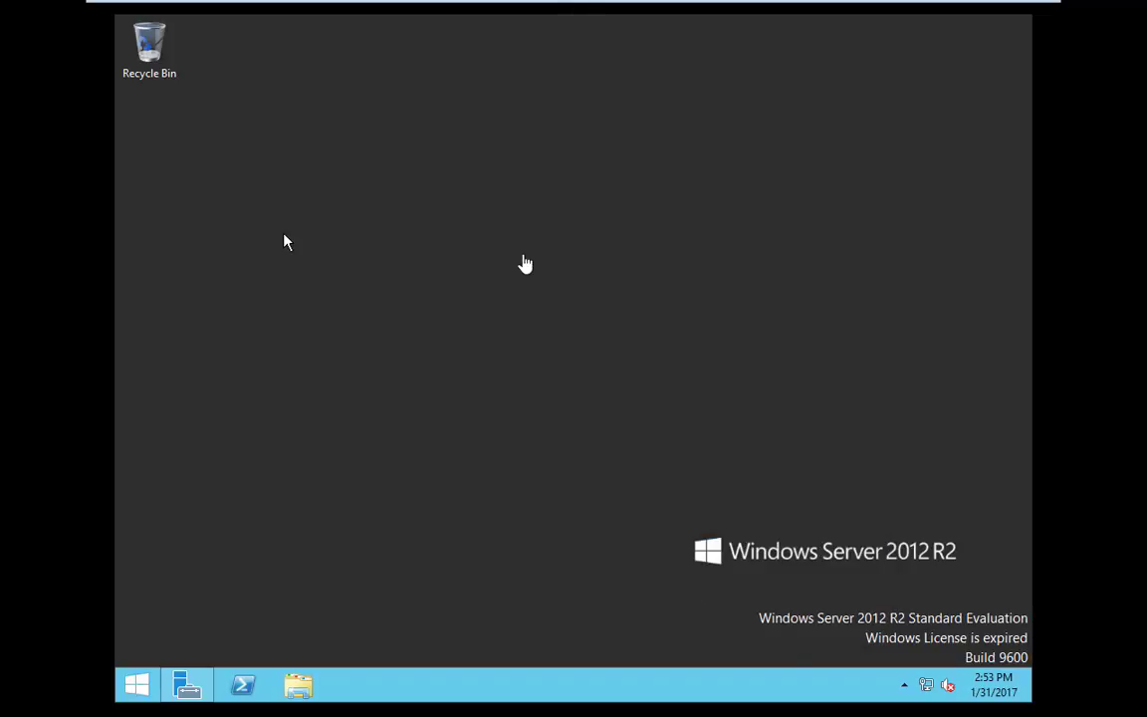
Start the VMware Tools installation for the 2012 virtual machine to mount its installer disc
{"action": "mouse_move", "coordinate": [345, 3]}
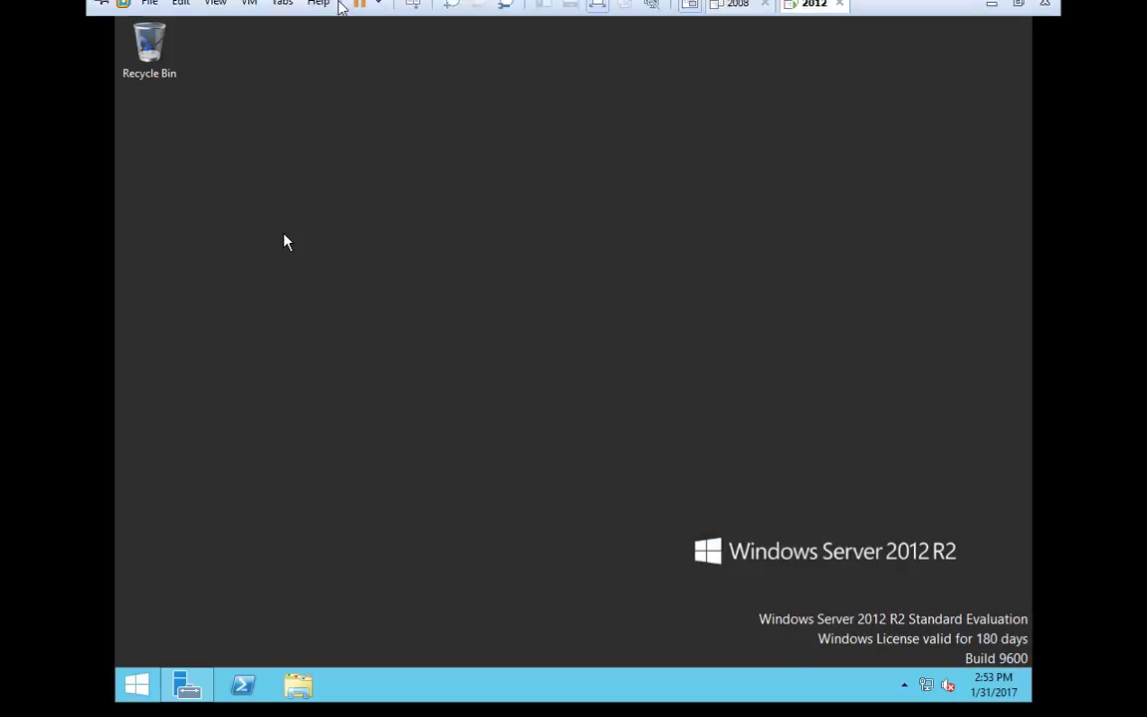
{"action": "left_click", "coordinate": [249, 12]}
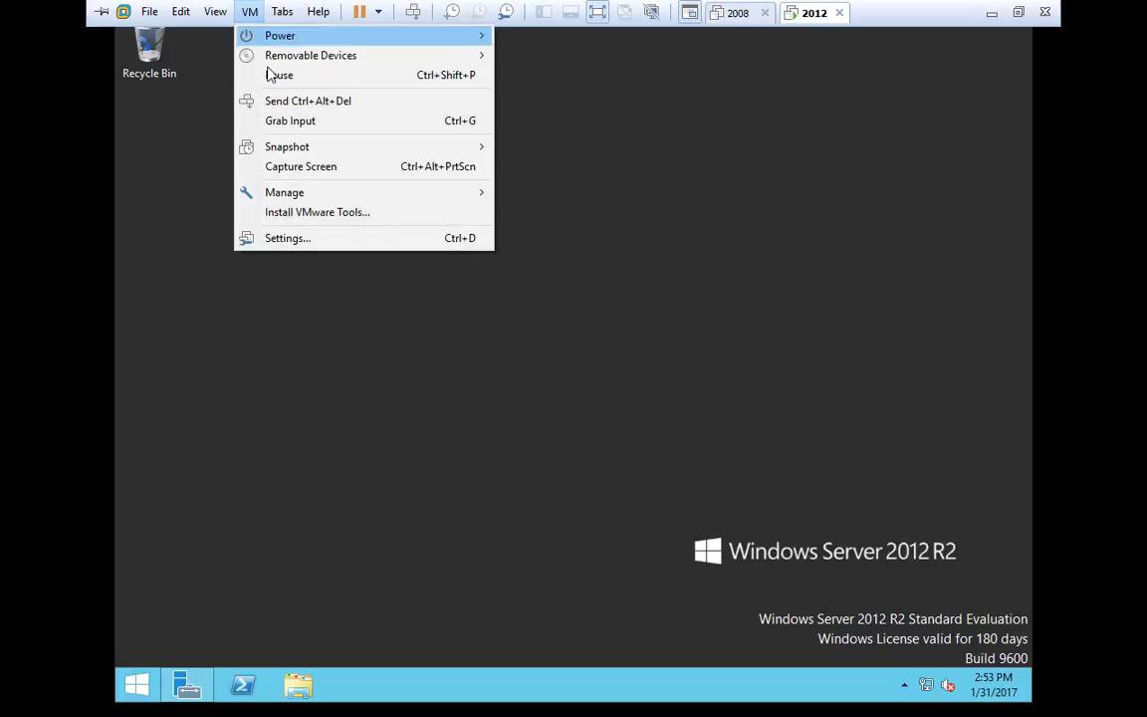
{"action": "left_click", "coordinate": [305, 213]}
{"action": "left_click", "coordinate": [582, 422]}
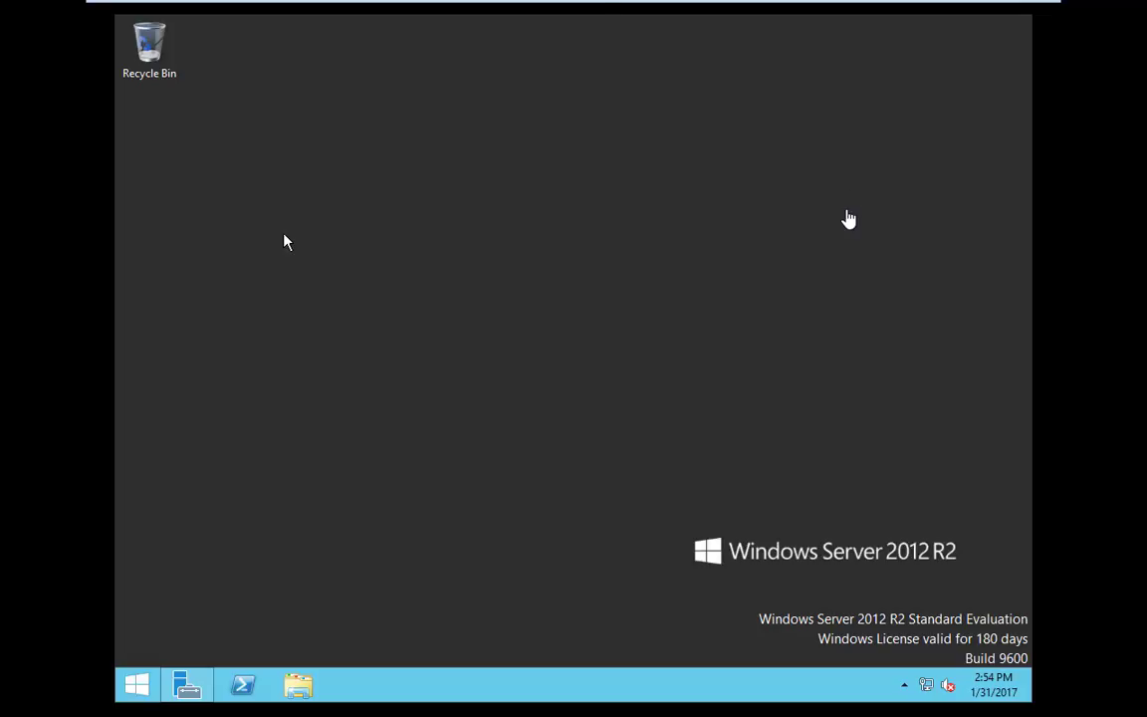
Launch VMware Tools Setup from DVD Drive (D:) in the guest's File Explorer and bring its wizard to the front
{"action": "left_click", "coordinate": [509, 271]}
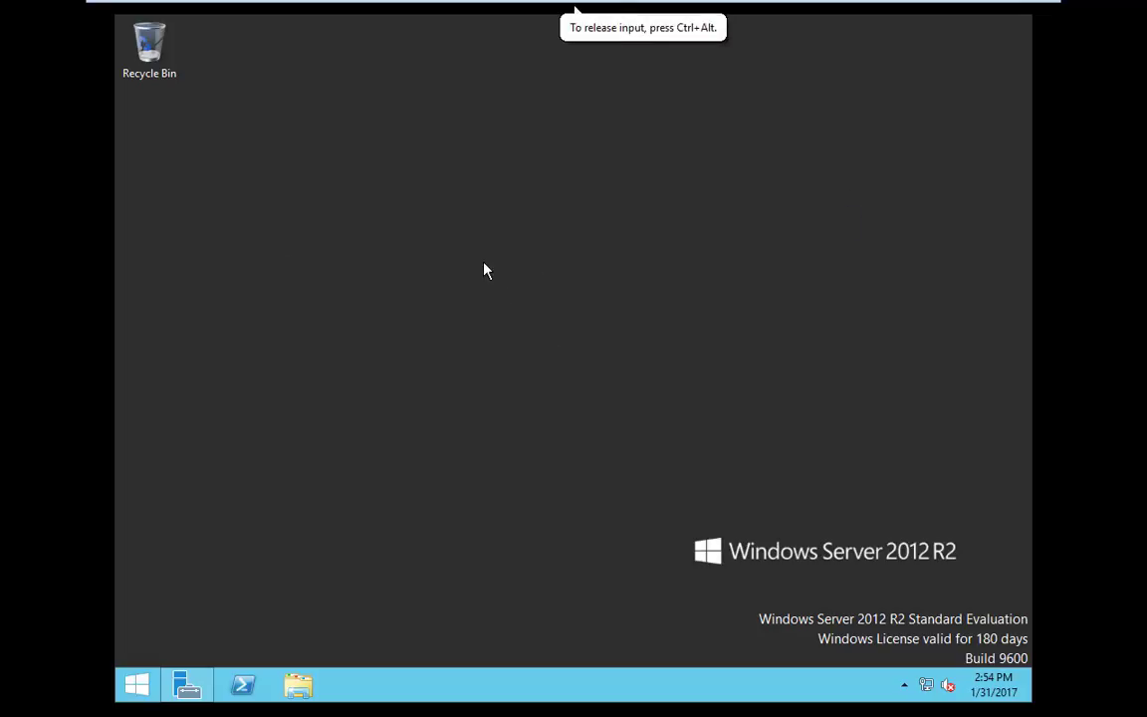
{"action": "left_click", "coordinate": [299, 690]}
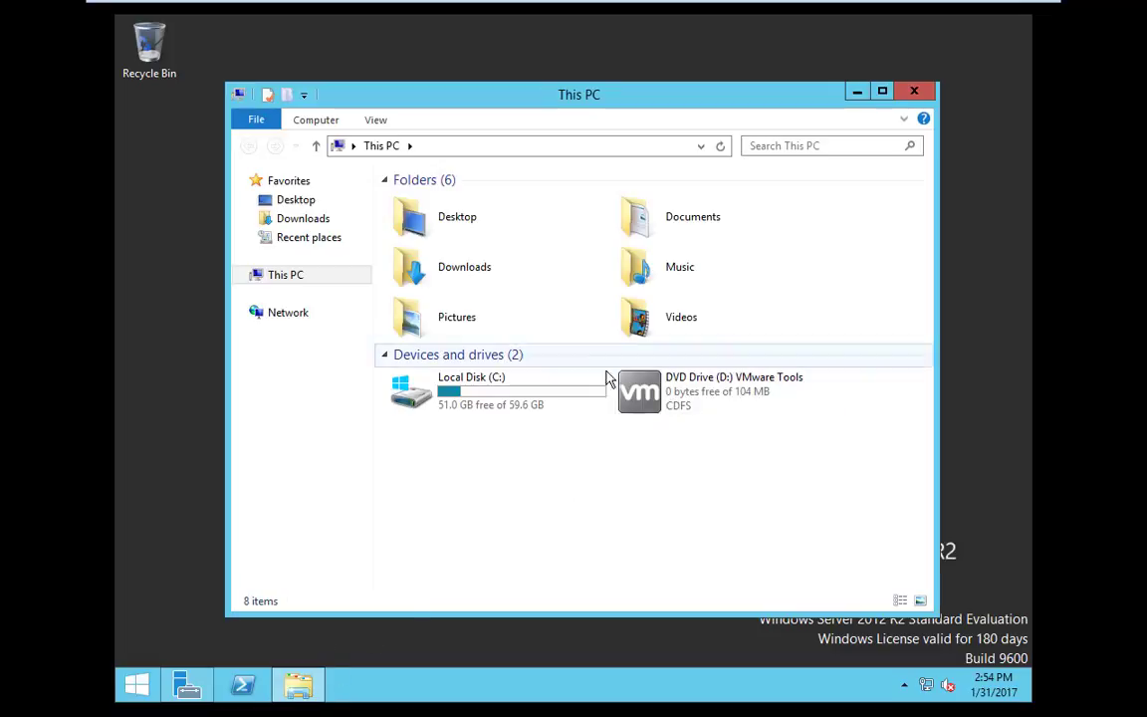
{"action": "left_click", "coordinate": [653, 396]}
{"action": "double_click", "coordinate": [655, 395]}
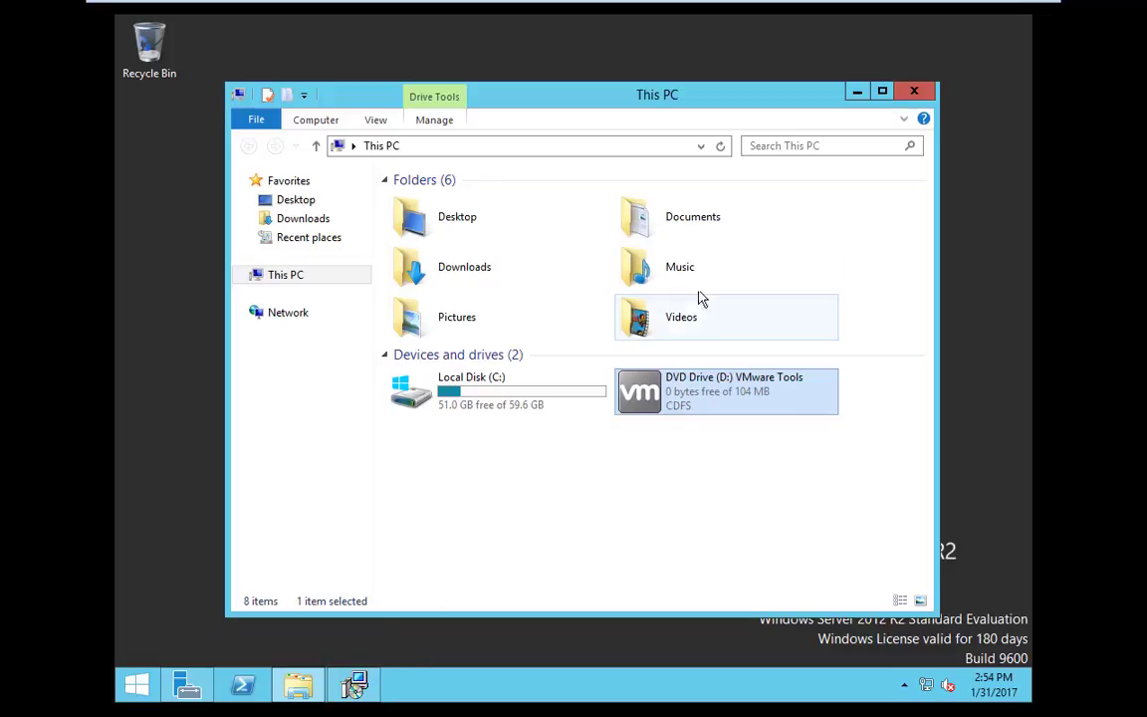
{"action": "left_click", "coordinate": [354, 685]}
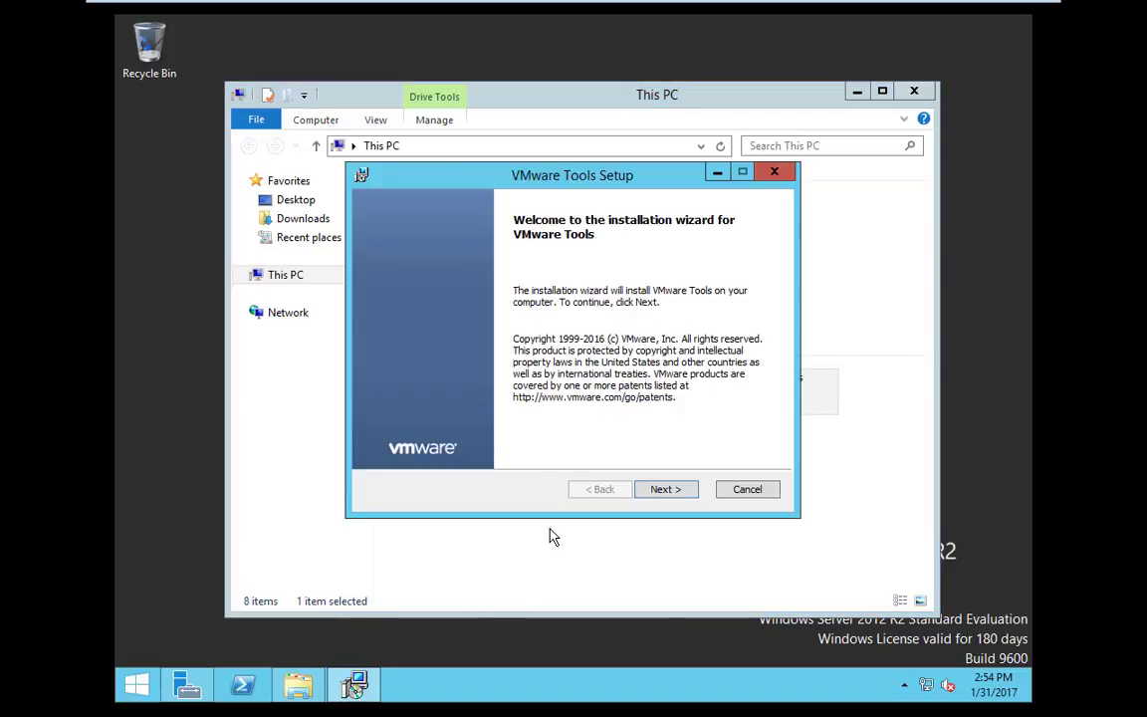
Install VMware Tools with the wizard's default options, finish the setup and restart the server
{"action": "left_click", "coordinate": [671, 493]}
{"action": "left_click", "coordinate": [671, 493]}
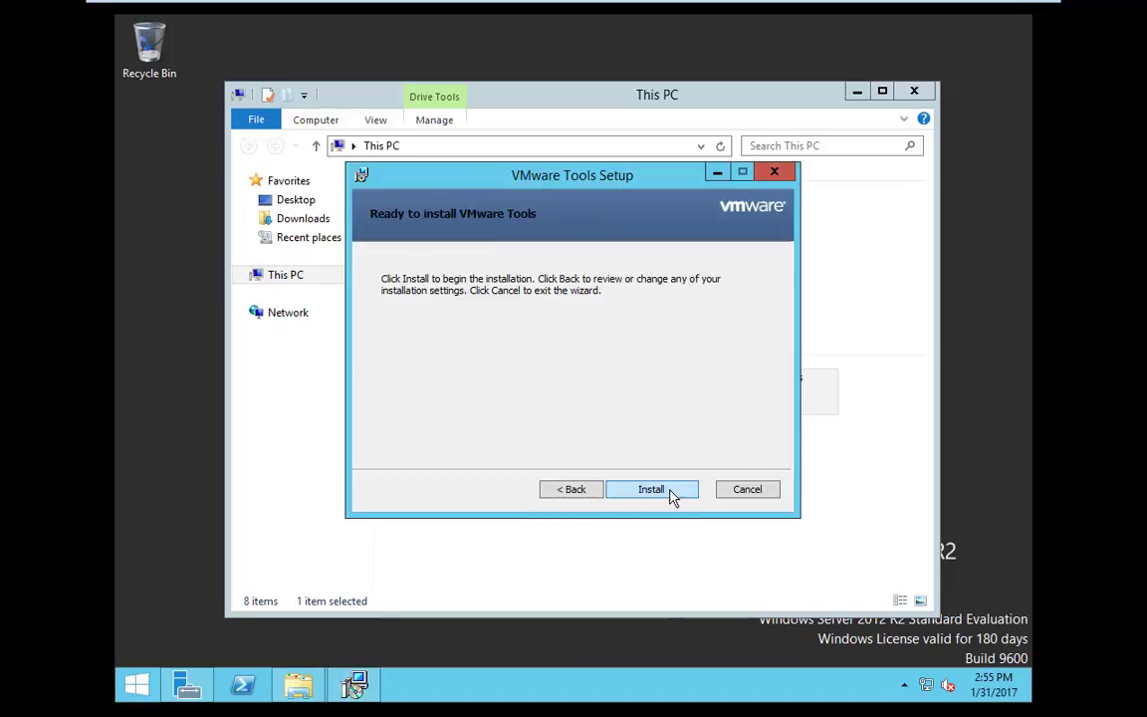
{"action": "left_click", "coordinate": [671, 493]}
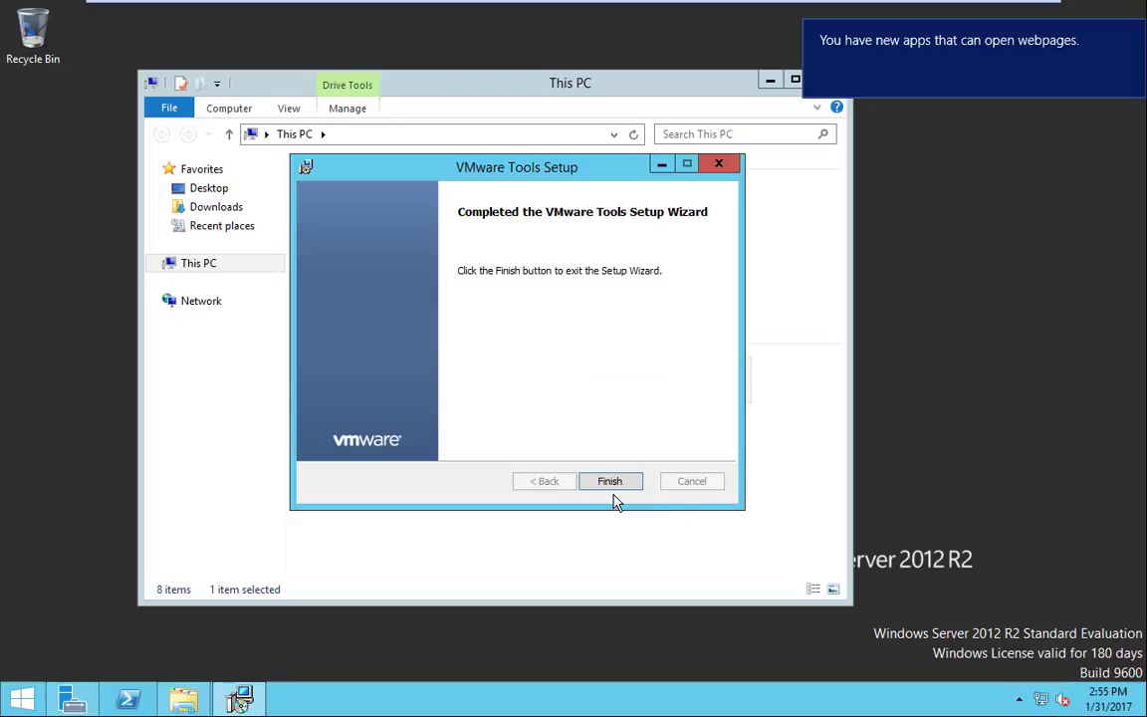
{"action": "left_click", "coordinate": [612, 485]}
{"action": "left_click", "coordinate": [509, 393]}
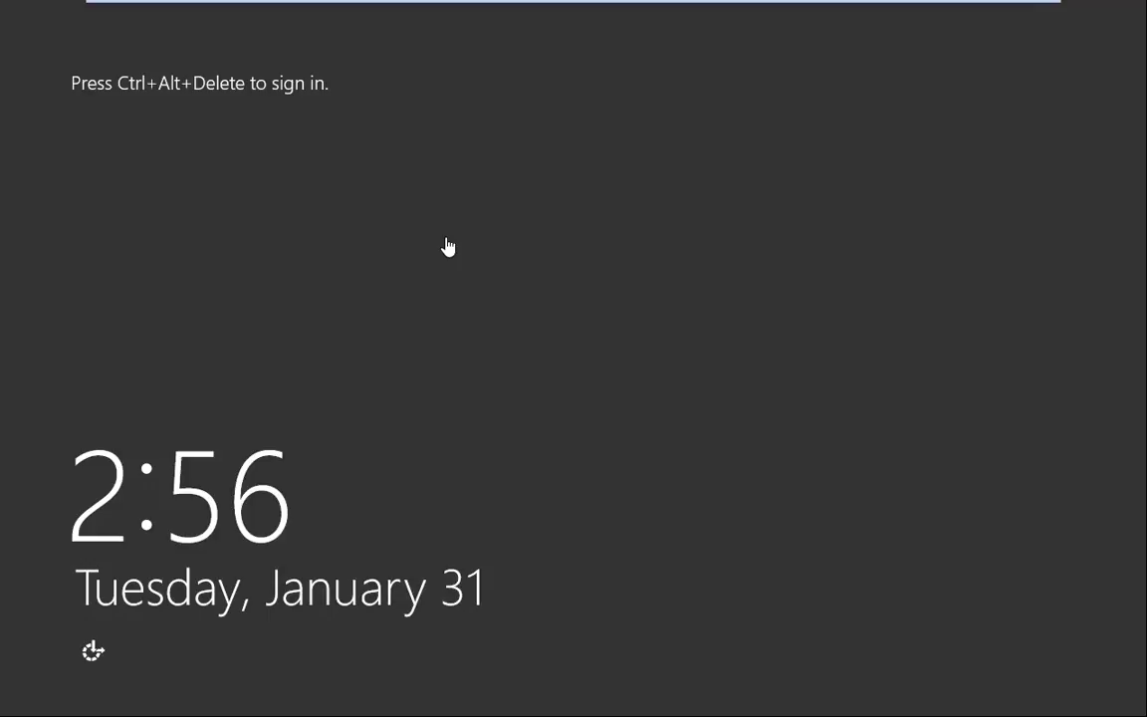
Sign back in to the restarted server as Administrator with the account password
{"action": "key", "text": "ctrl+alt+Delete"}
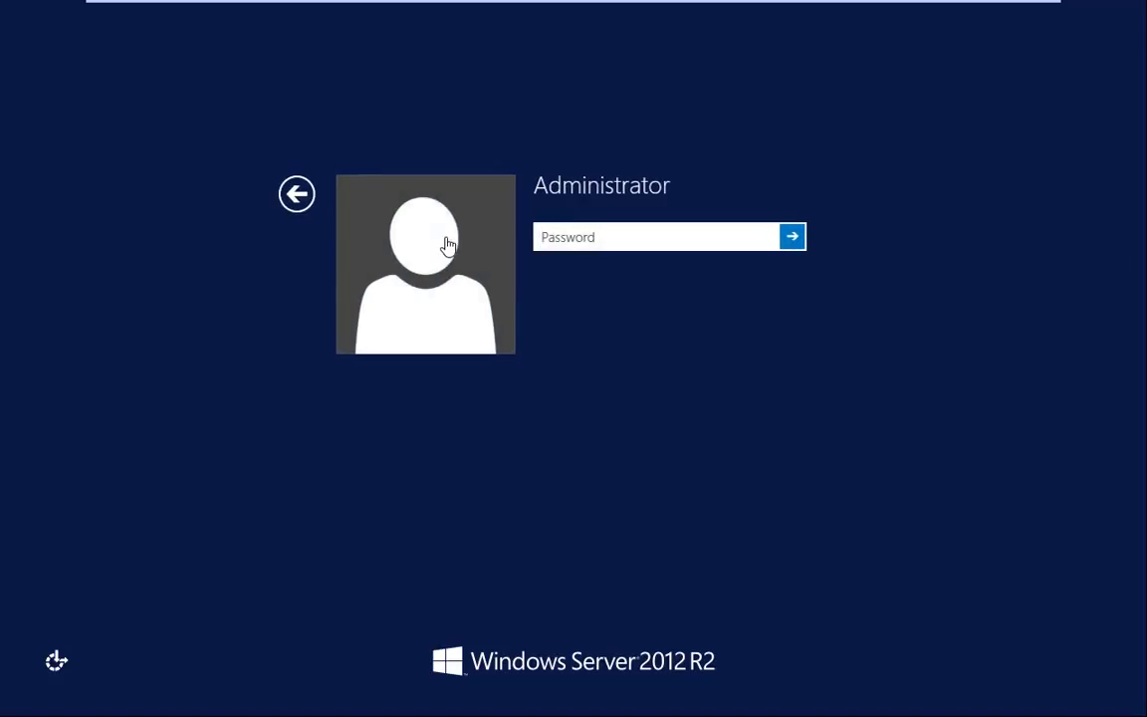
{"action": "type", "text": "*******"}
{"action": "key", "text": "Return"}
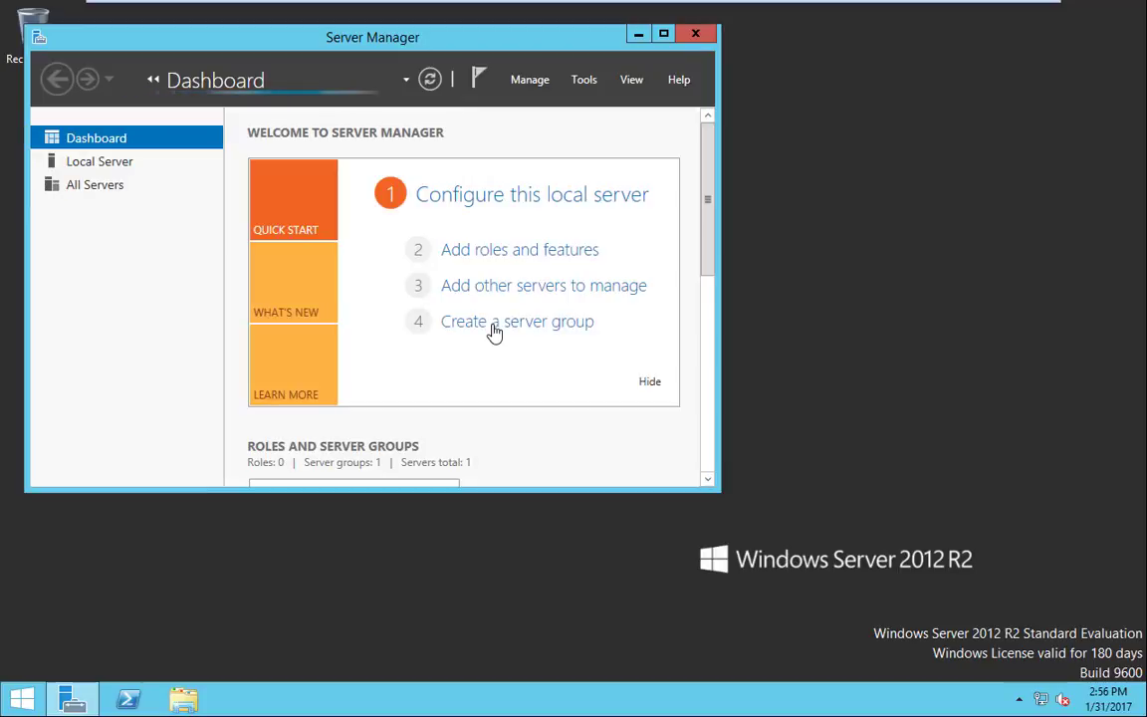
Maximize Server Manager and open the local server's configuration properties
{"action": "left_click", "coordinate": [664, 38]}
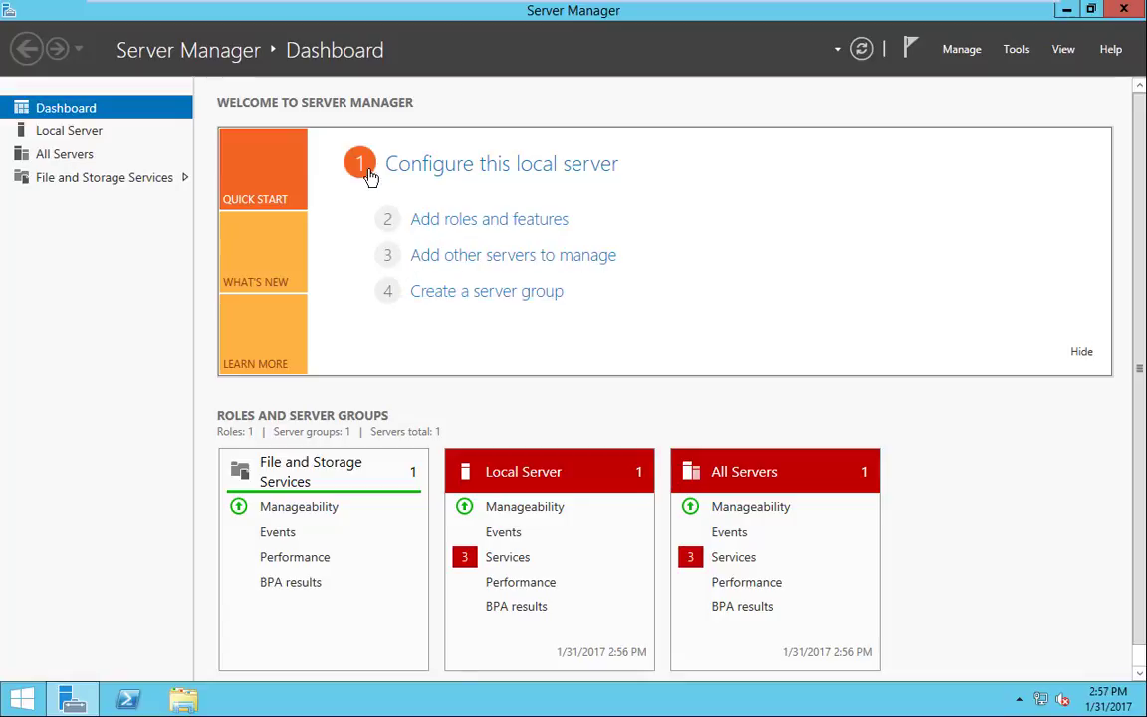
{"action": "left_click", "coordinate": [477, 167]}
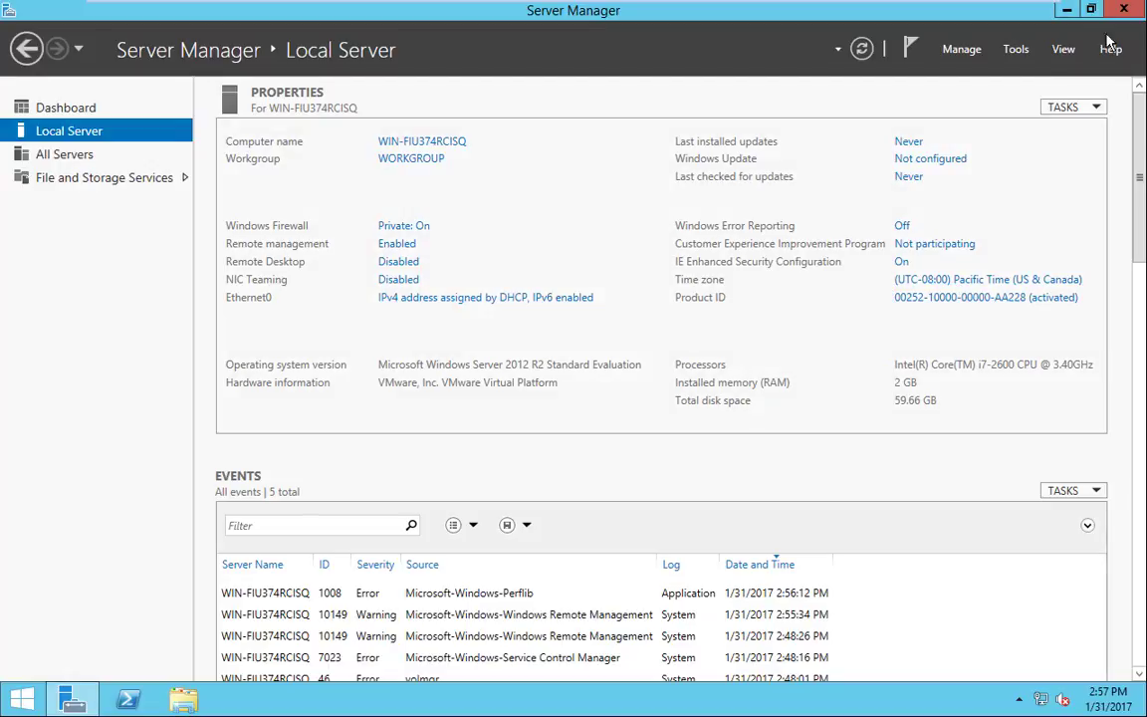
Examine the local server's full properties and events in a restored-down Server Manager window, and maximize the window again
{"action": "double_click", "coordinate": [983, 9]}
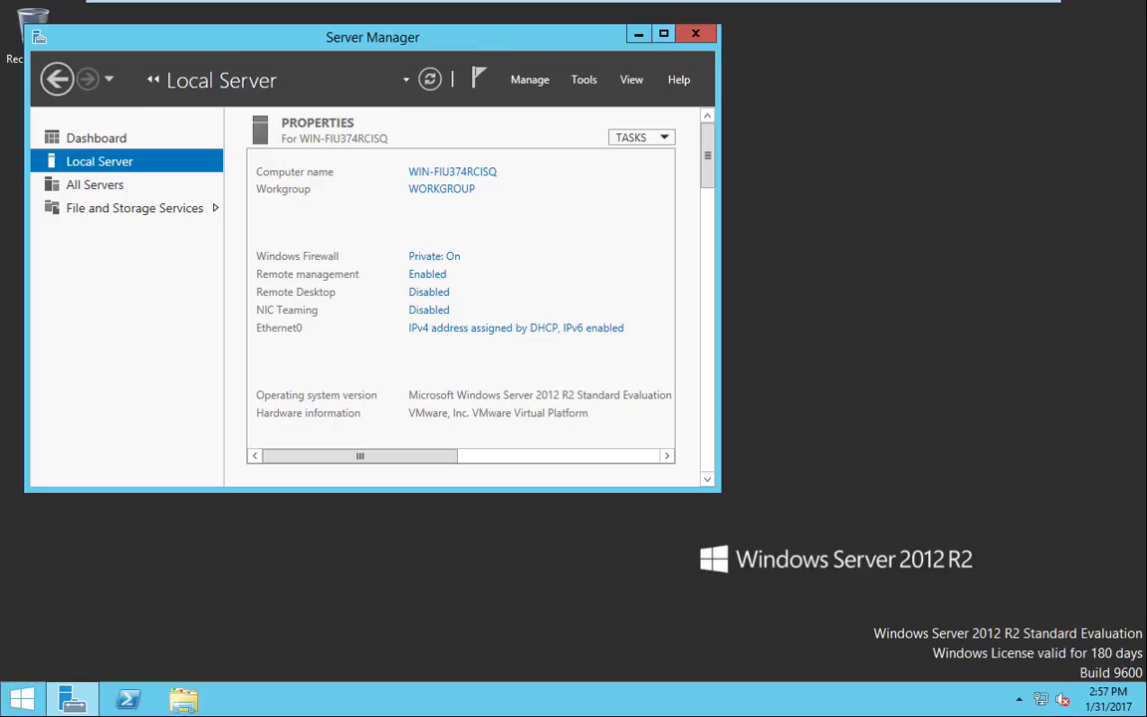
{"action": "left_click_drag", "start_coordinate": [299, 37], "coordinate": [461, 75]}
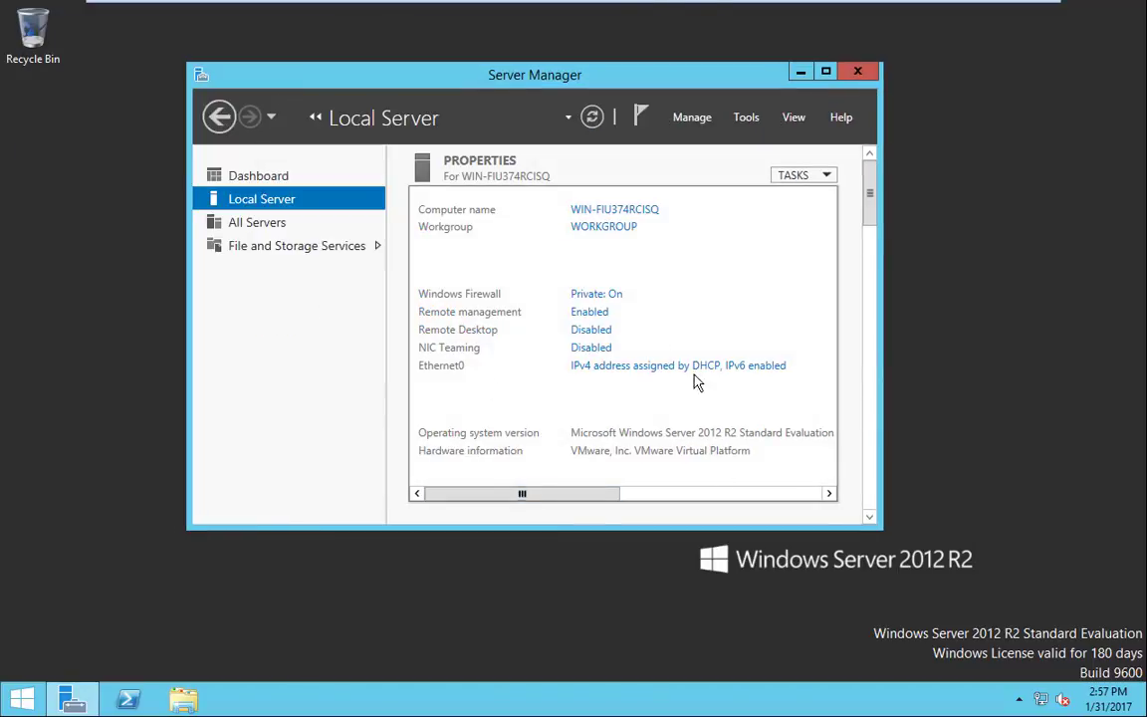
{"action": "scroll", "coordinate": [874, 313], "scroll_direction": "down", "scroll_amount": 5}
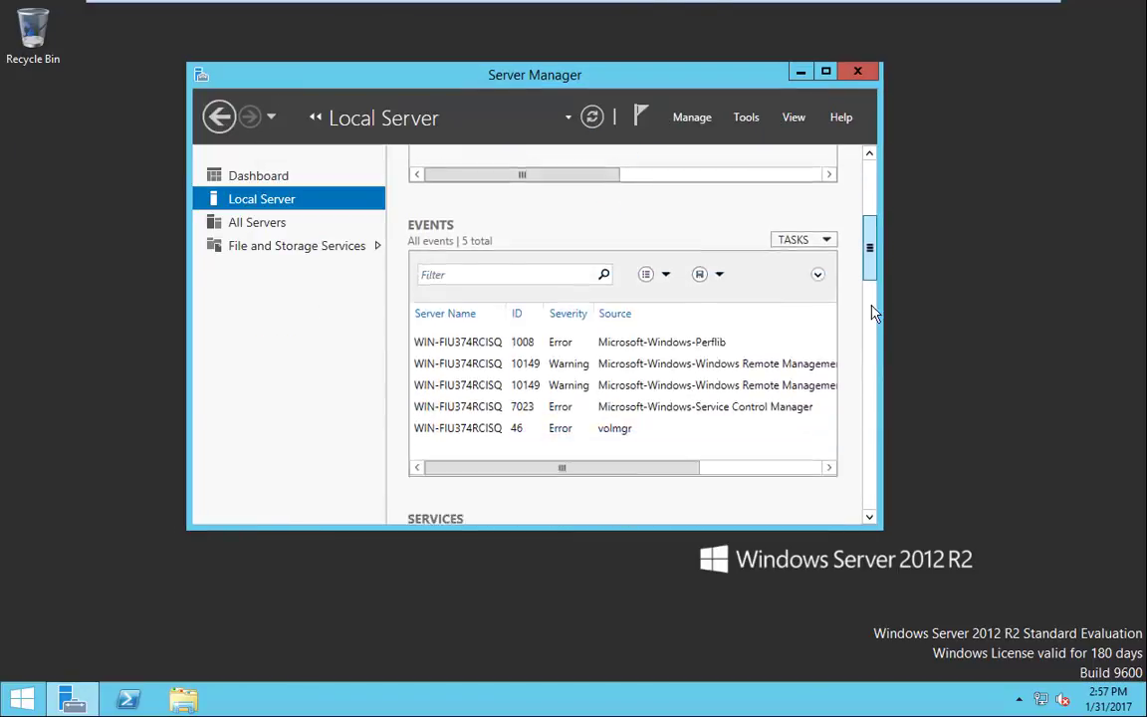
{"action": "scroll", "coordinate": [866, 199], "scroll_direction": "up", "scroll_amount": 5}
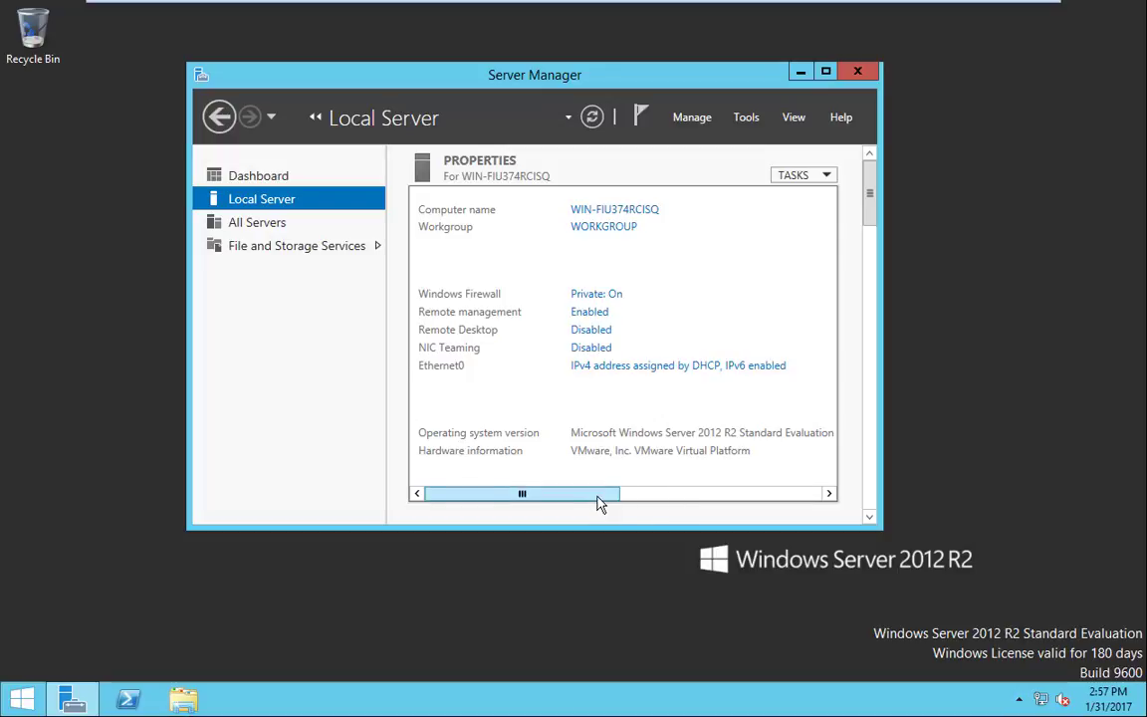
{"action": "left_click_drag", "start_coordinate": [598, 500], "coordinate": [773, 494]}
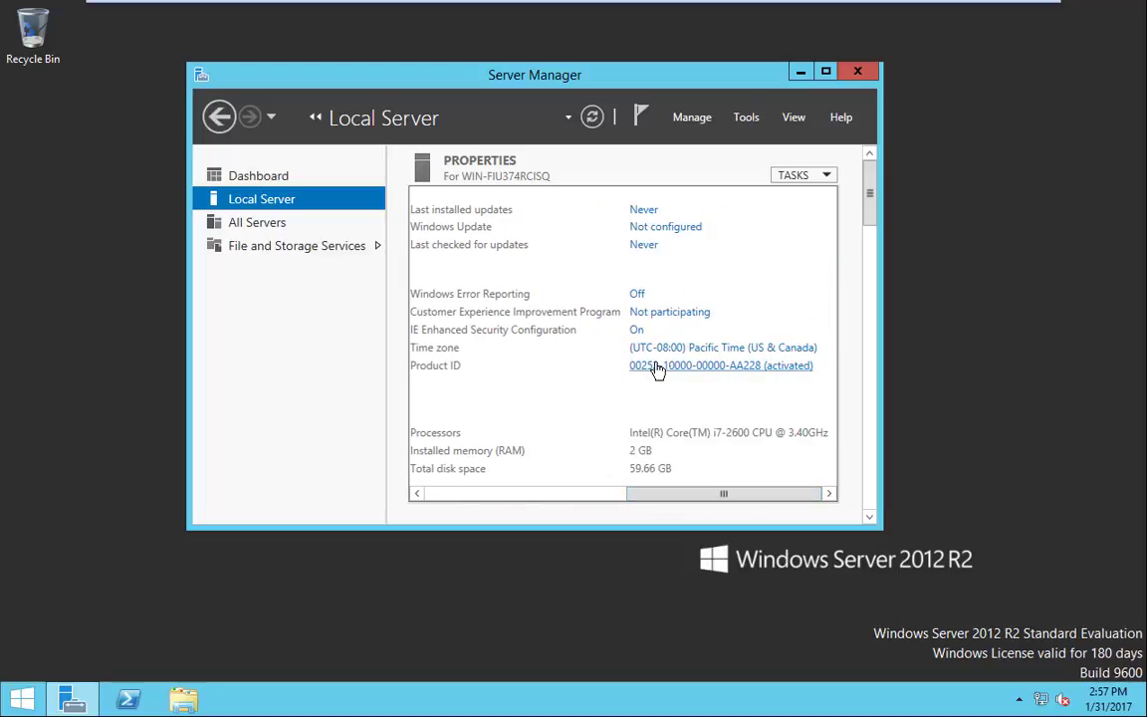
{"action": "left_click", "coordinate": [825, 71]}
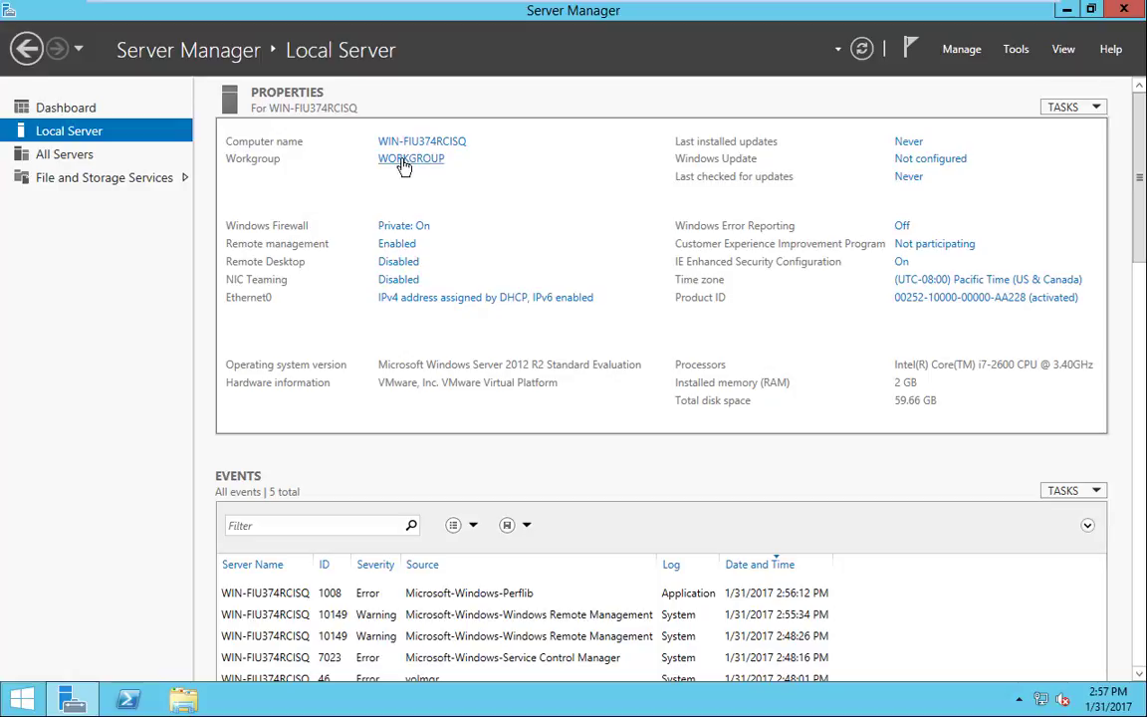
Rename the computer to 2012-1 from the local server's properties, keeping it in the WORKGROUP workgroup
{"action": "left_click", "coordinate": [388, 142]}
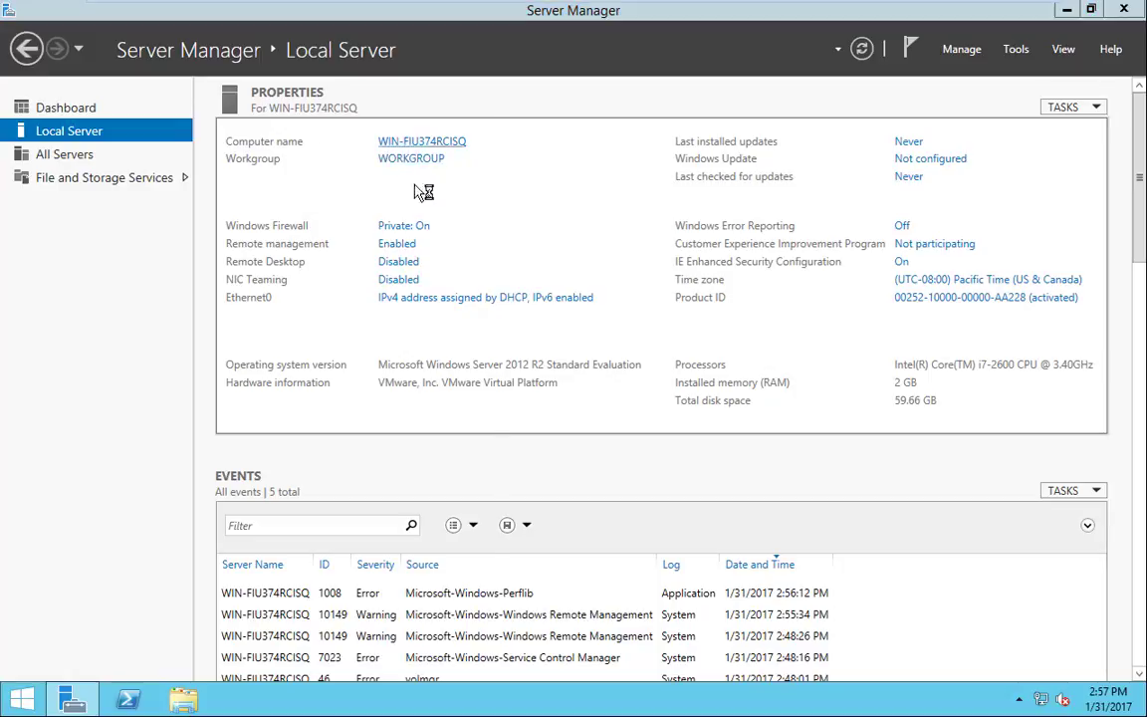
{"action": "left_click_drag", "start_coordinate": [393, 144], "coordinate": [563, 131]}
{"action": "left_click", "coordinate": [463, 211]}
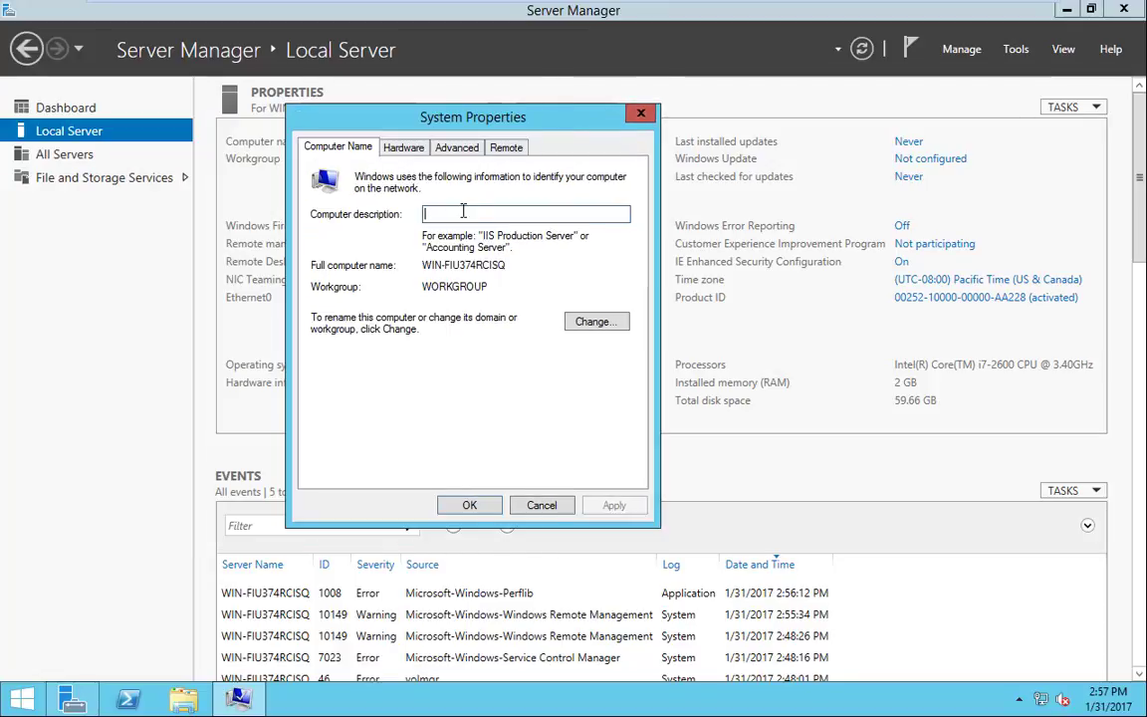
{"action": "left_click", "coordinate": [593, 323]}
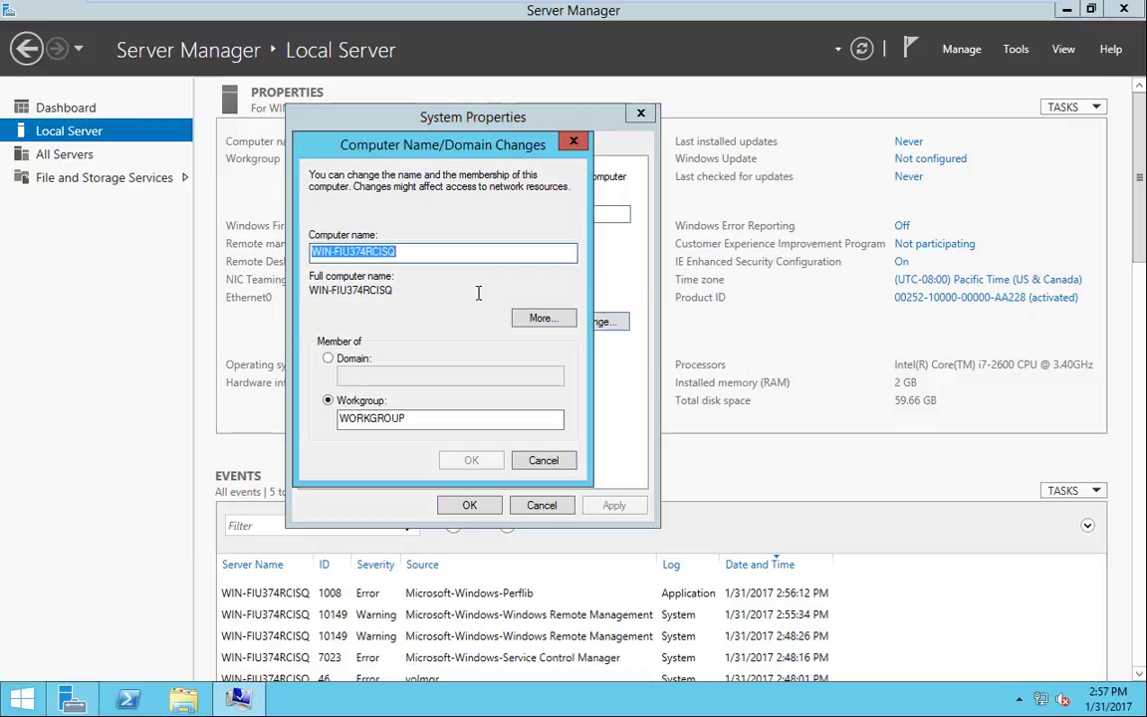
{"action": "key", "text": "End"}
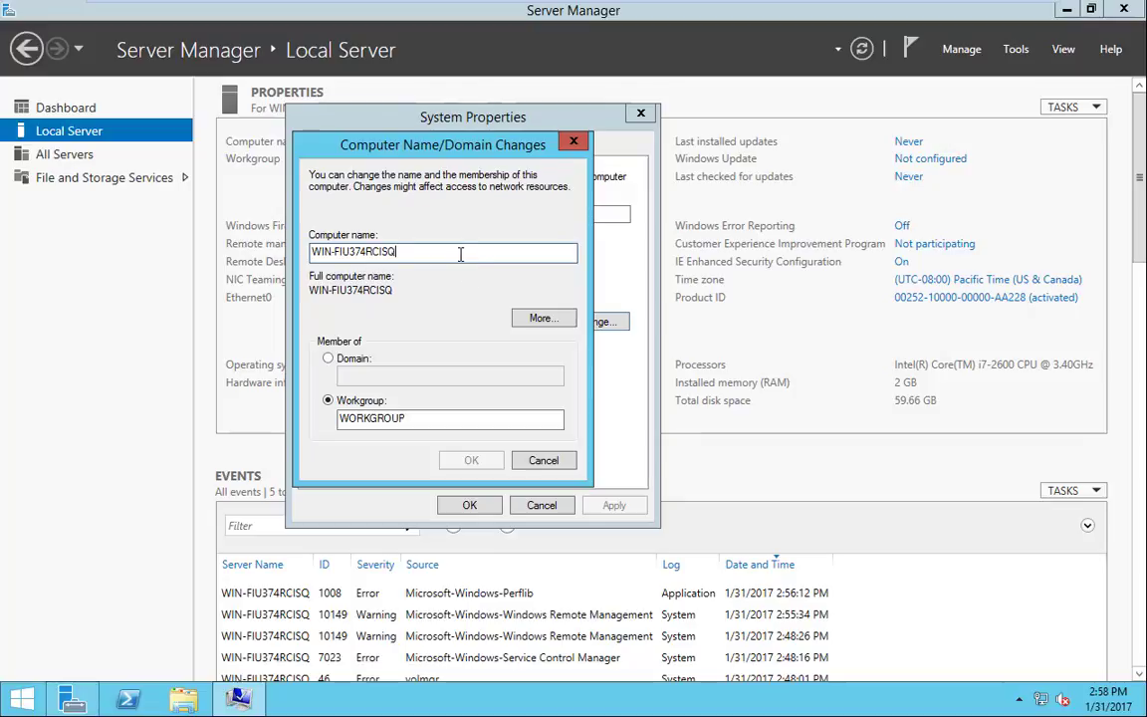
{"action": "left_click_drag", "start_coordinate": [461, 251], "coordinate": [42, 250]}
{"action": "type", "text": "2012-1"}
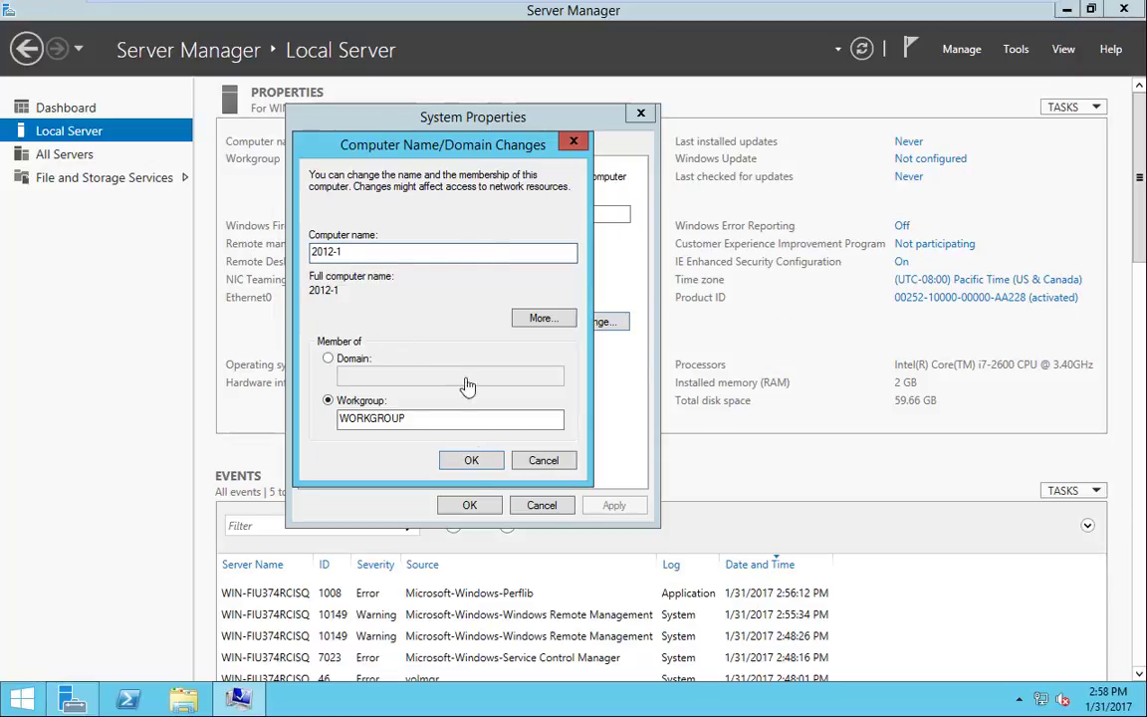
{"action": "left_click", "coordinate": [471, 466]}
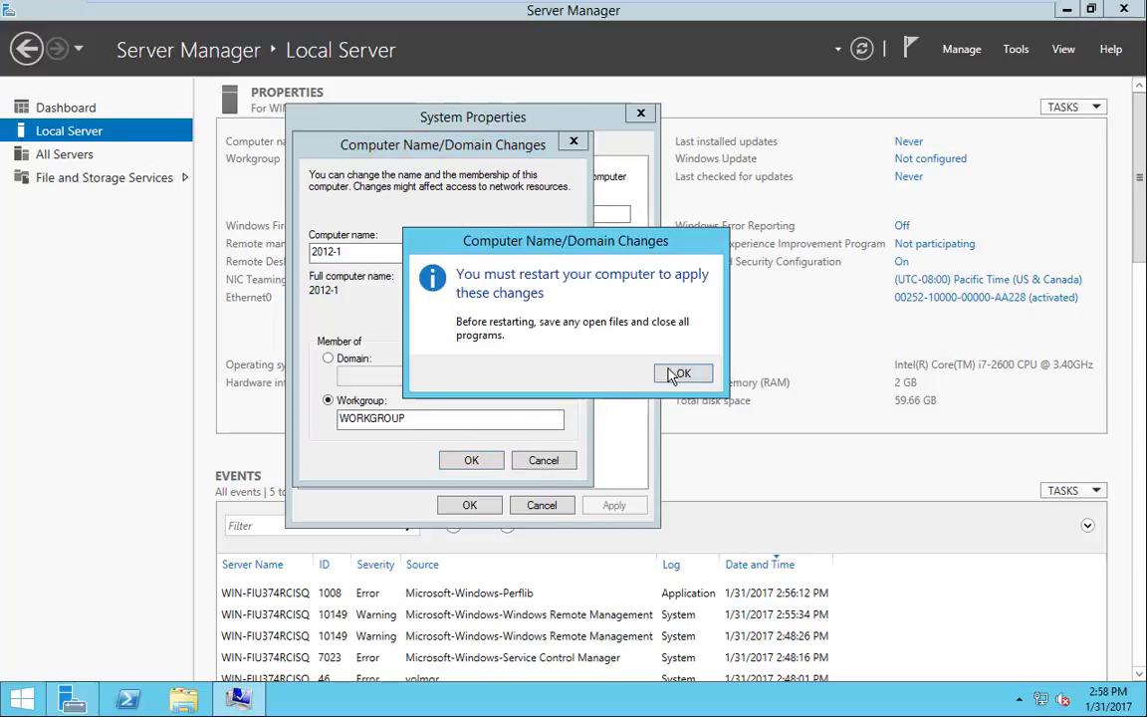
Acknowledge the restart notice, close System Properties and restart the server immediately to apply the new computer name
{"action": "left_click", "coordinate": [677, 374]}
{"action": "left_click", "coordinate": [468, 432]}
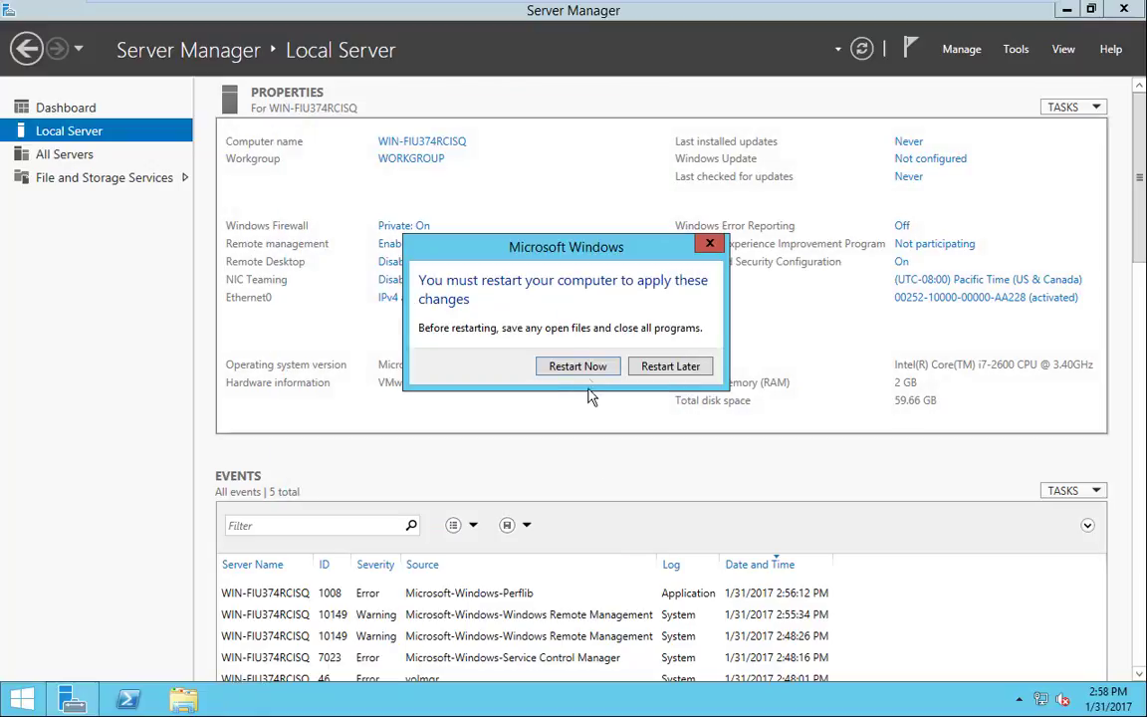
{"action": "left_click", "coordinate": [592, 368]}
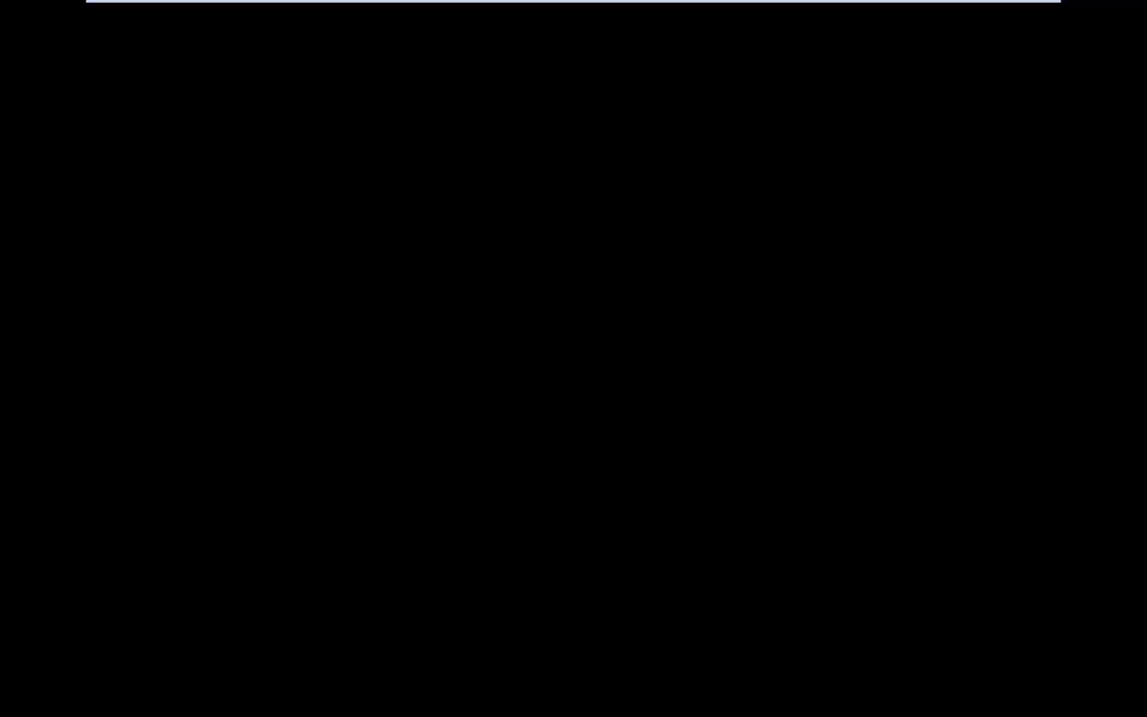
Unlock the renamed server and sign in as Administrator with the account password
{"action": "key", "text": "ctrl+alt+Delete"}
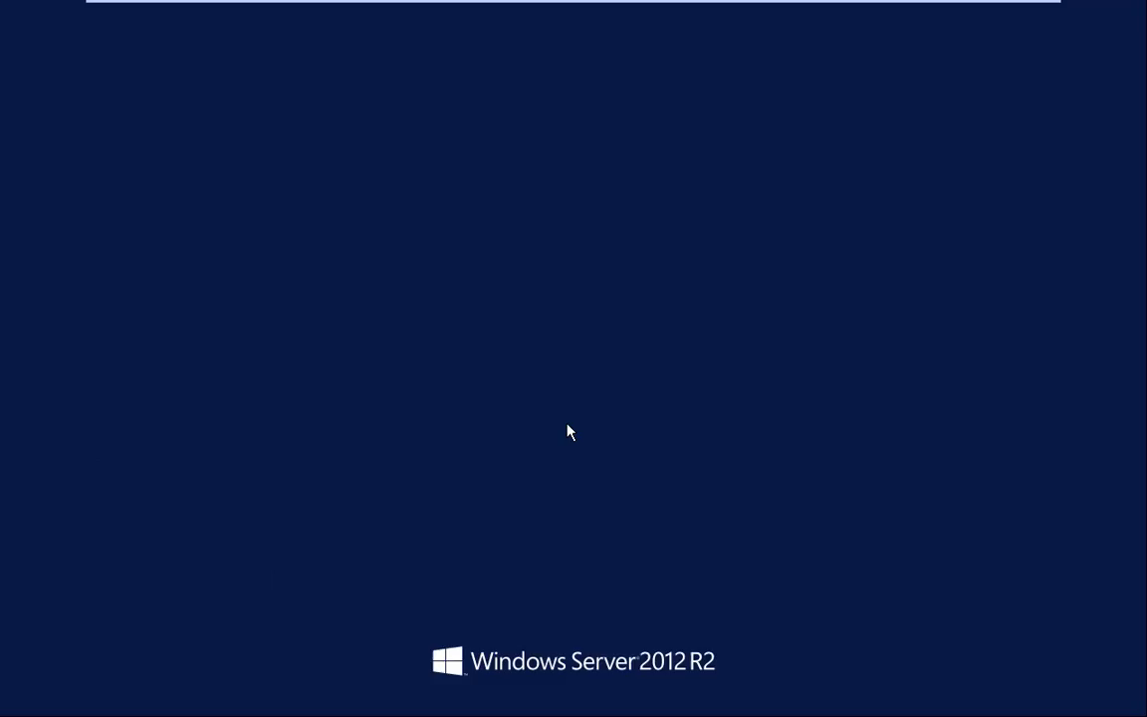
{"action": "type", "text": "*******"}
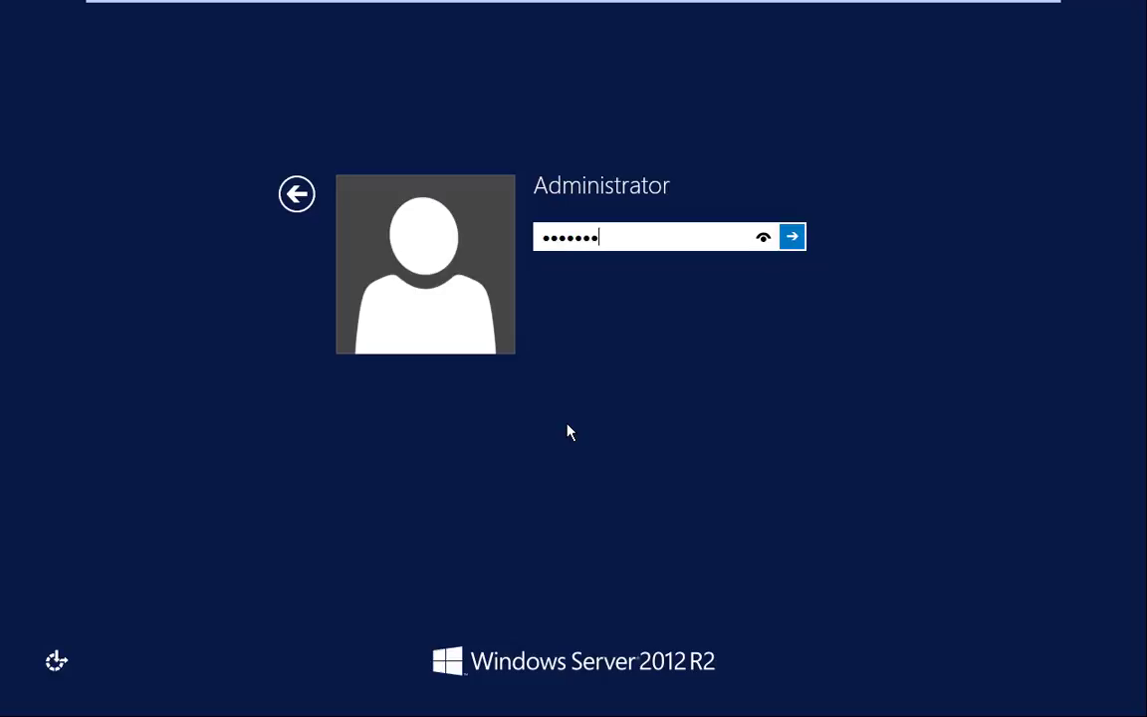
{"action": "key", "text": "Return"}
{"action": "left_click", "coordinate": [575, 265]}
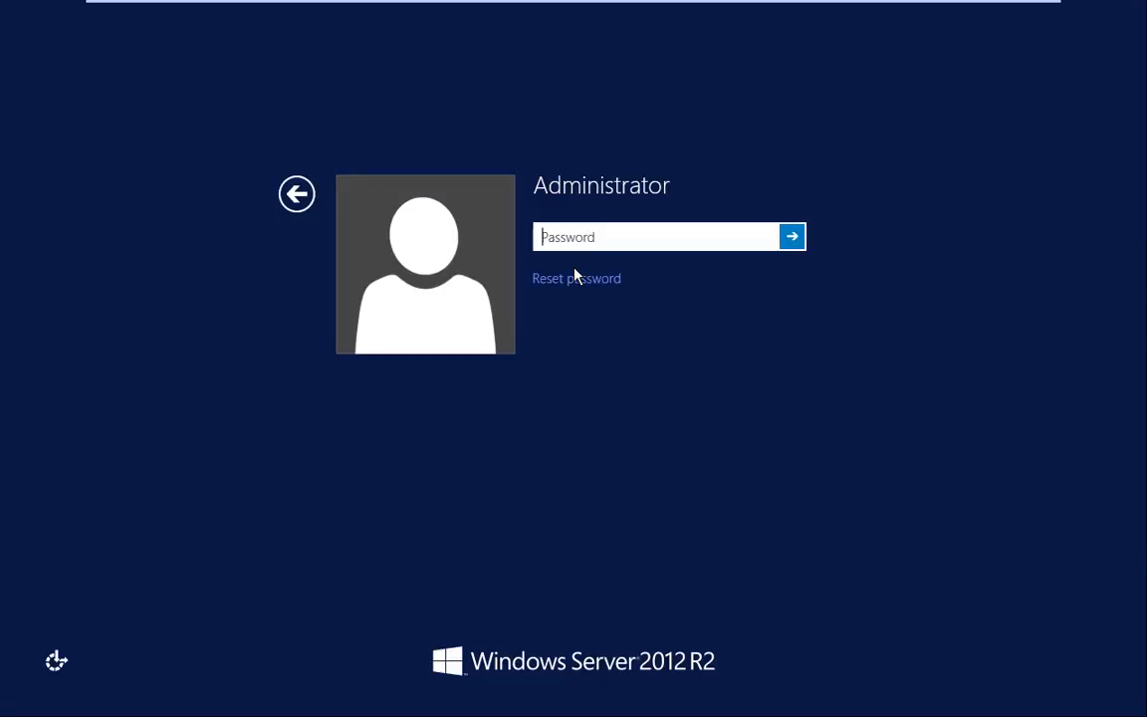
{"action": "type", "text": "*****"}
{"action": "key", "text": "Return"}
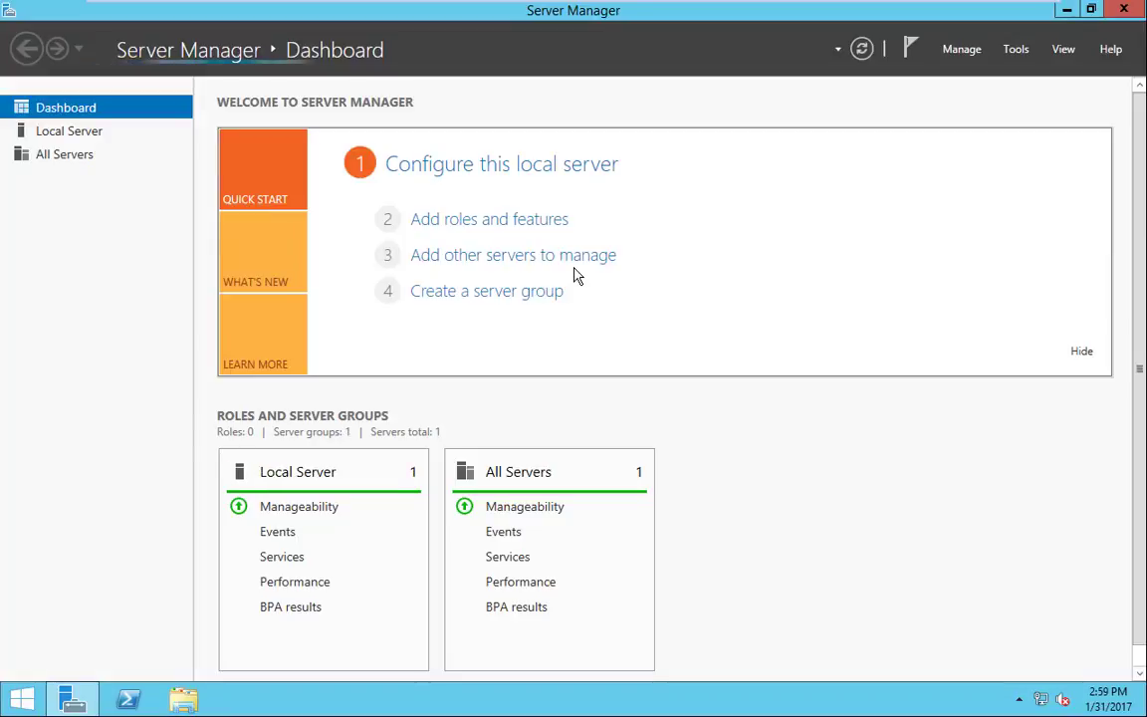
Close Server Manager and reopen it from the Administrative Tools folder on the Start screen
{"action": "left_click", "coordinate": [1124, 11]}
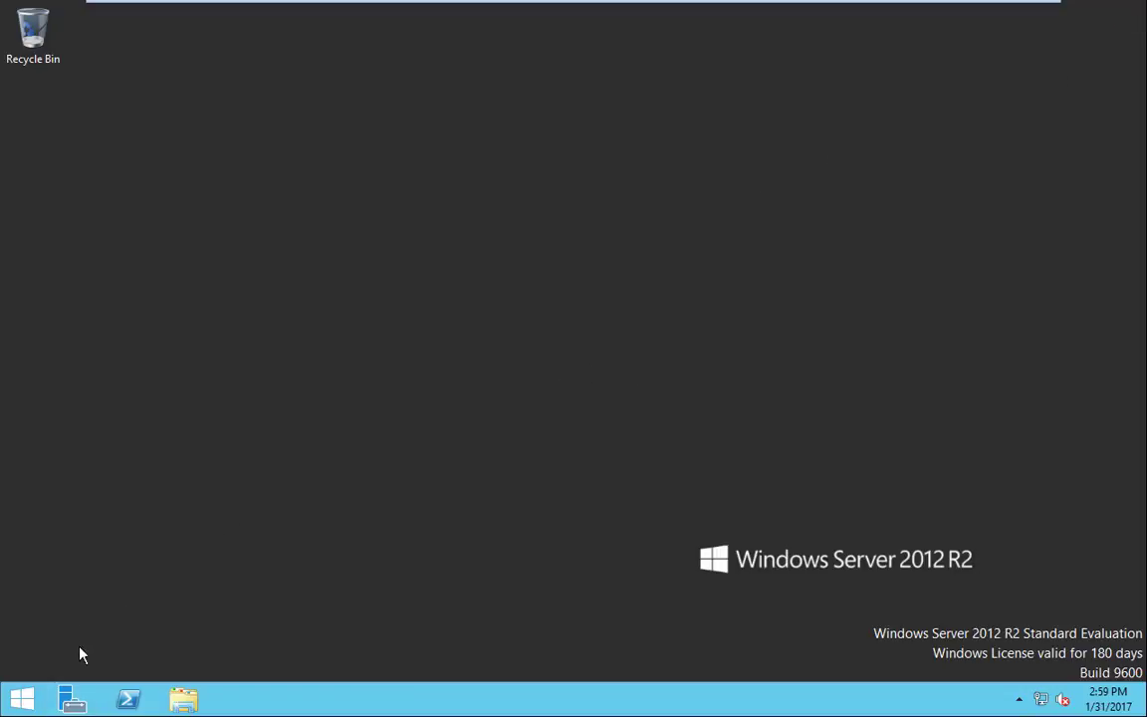
{"action": "left_click", "coordinate": [24, 705]}
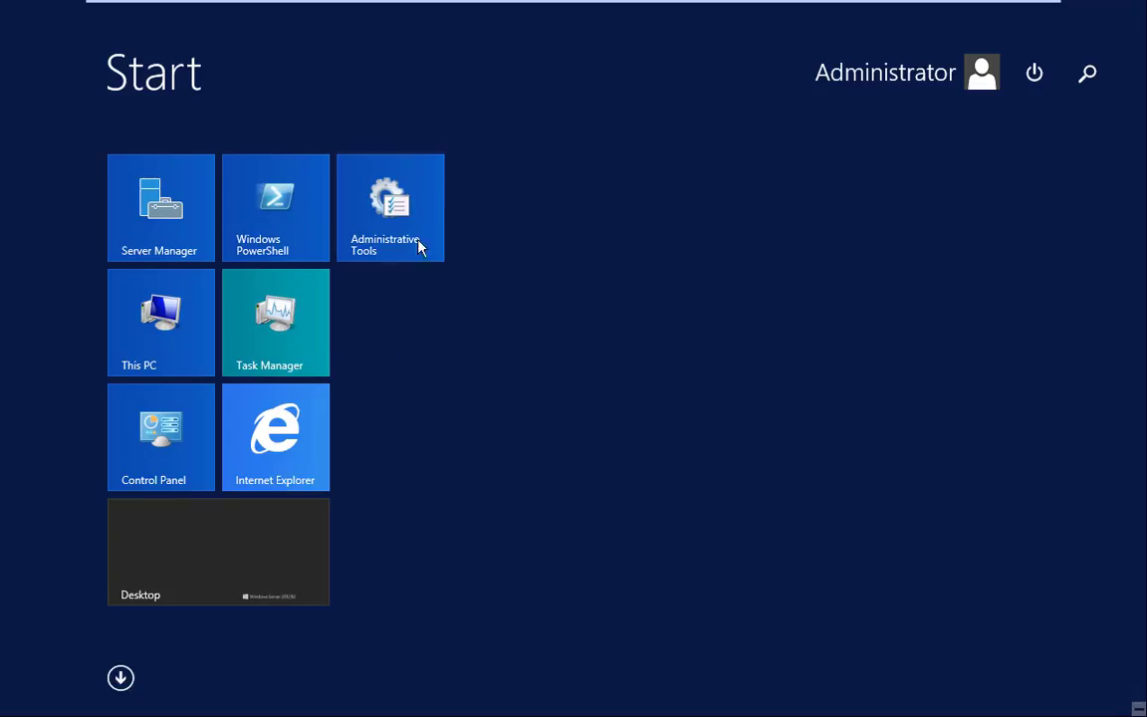
{"action": "left_click", "coordinate": [390, 189]}
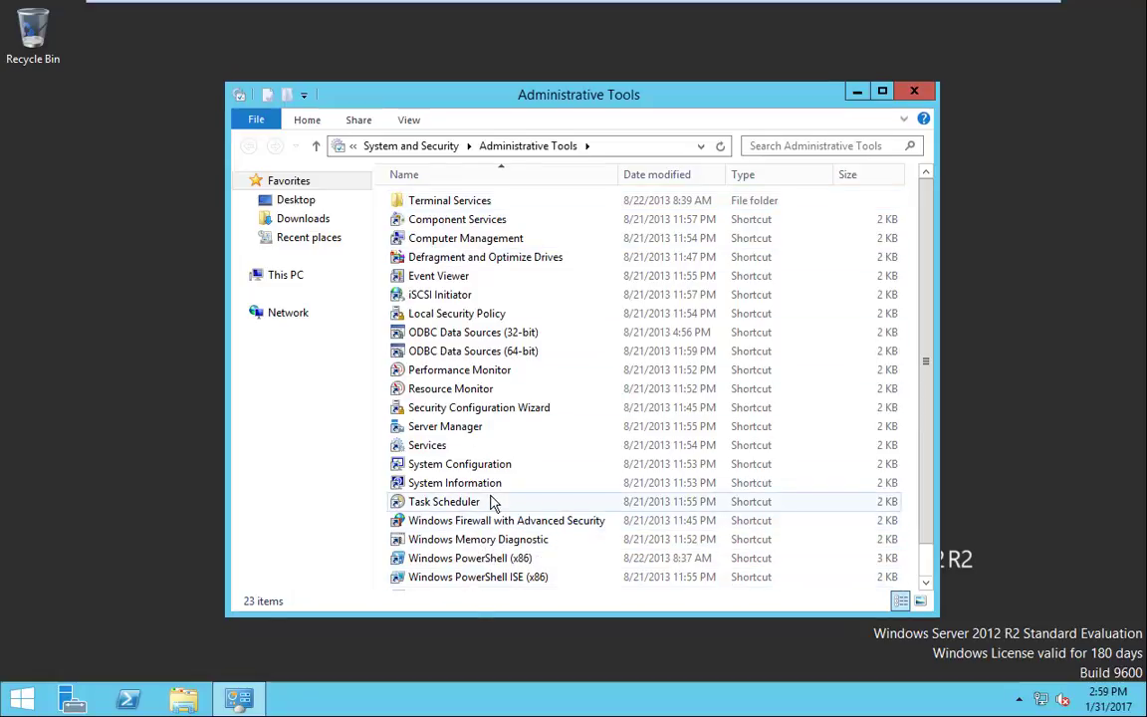
{"action": "scroll", "coordinate": [490, 504], "scroll_direction": "down", "scroll_amount": 1}
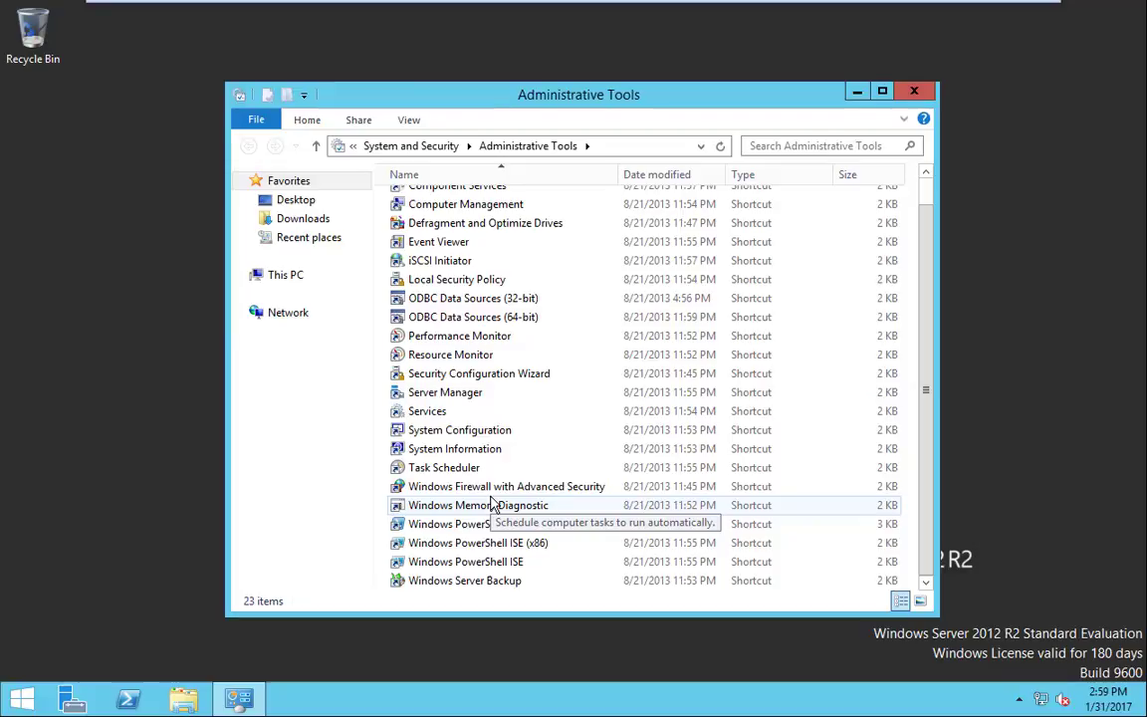
{"action": "left_click", "coordinate": [436, 394]}
{"action": "left_click", "coordinate": [435, 391]}
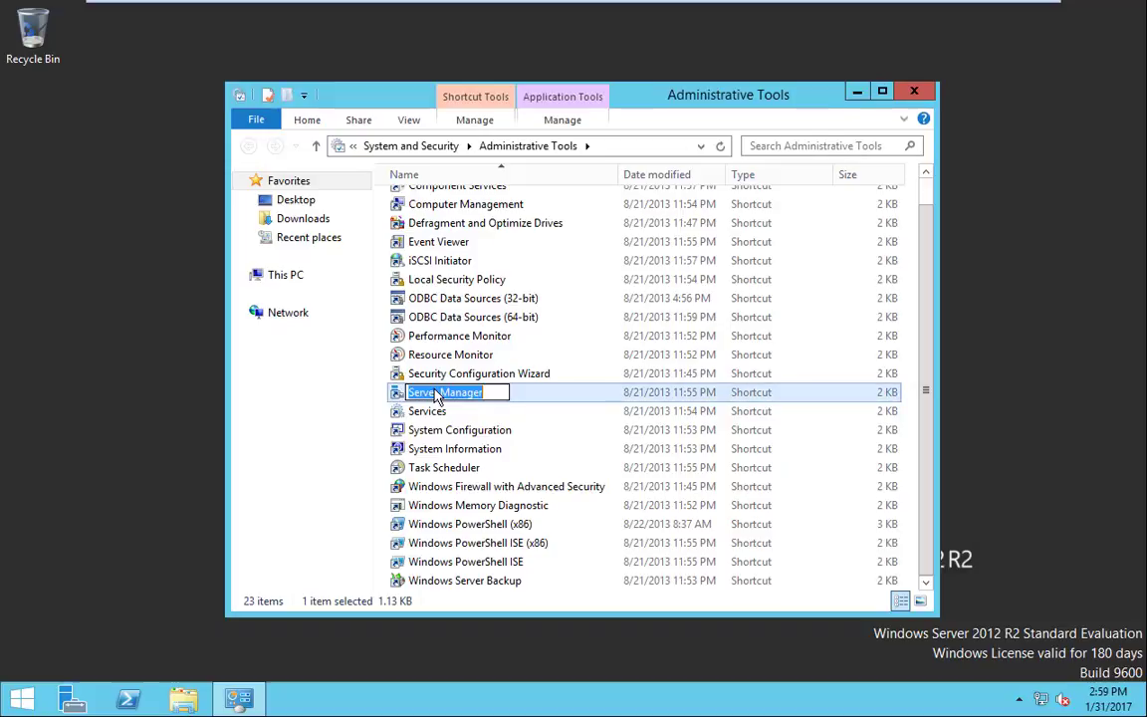
{"action": "left_click", "coordinate": [543, 393]}
{"action": "double_click", "coordinate": [496, 393]}
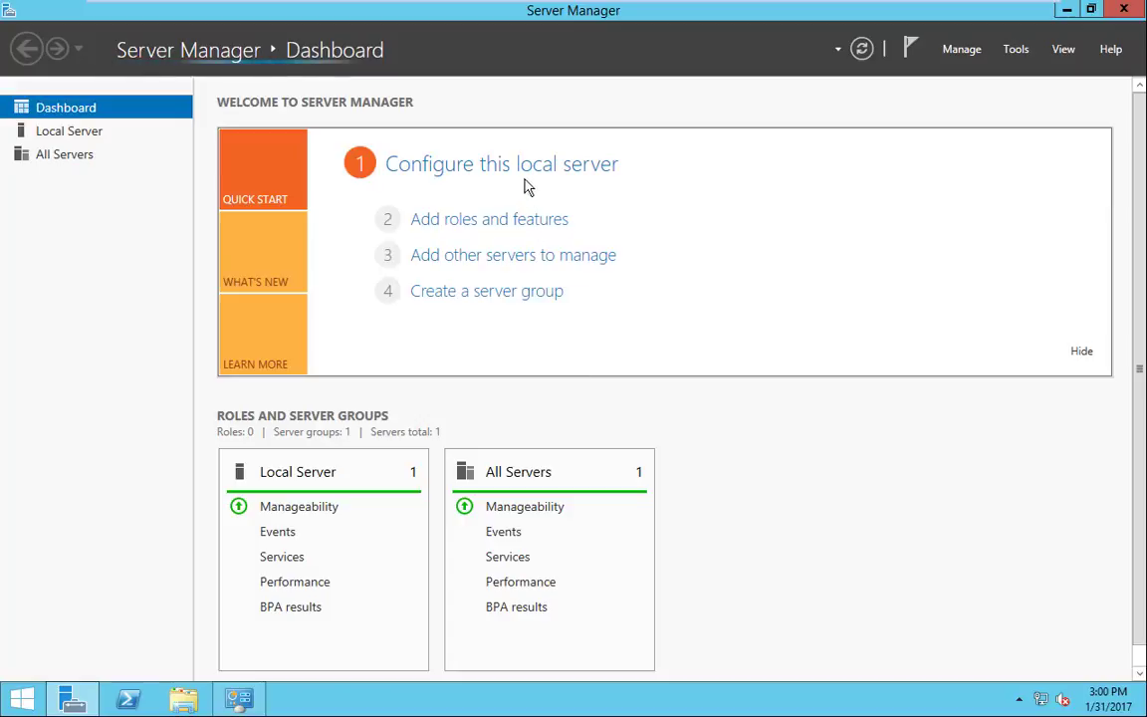
Open the Internet Protocol Version 4 (TCP/IPv4) properties of the Ethernet0 adapter from the local server's configuration page
{"action": "left_click", "coordinate": [460, 167]}
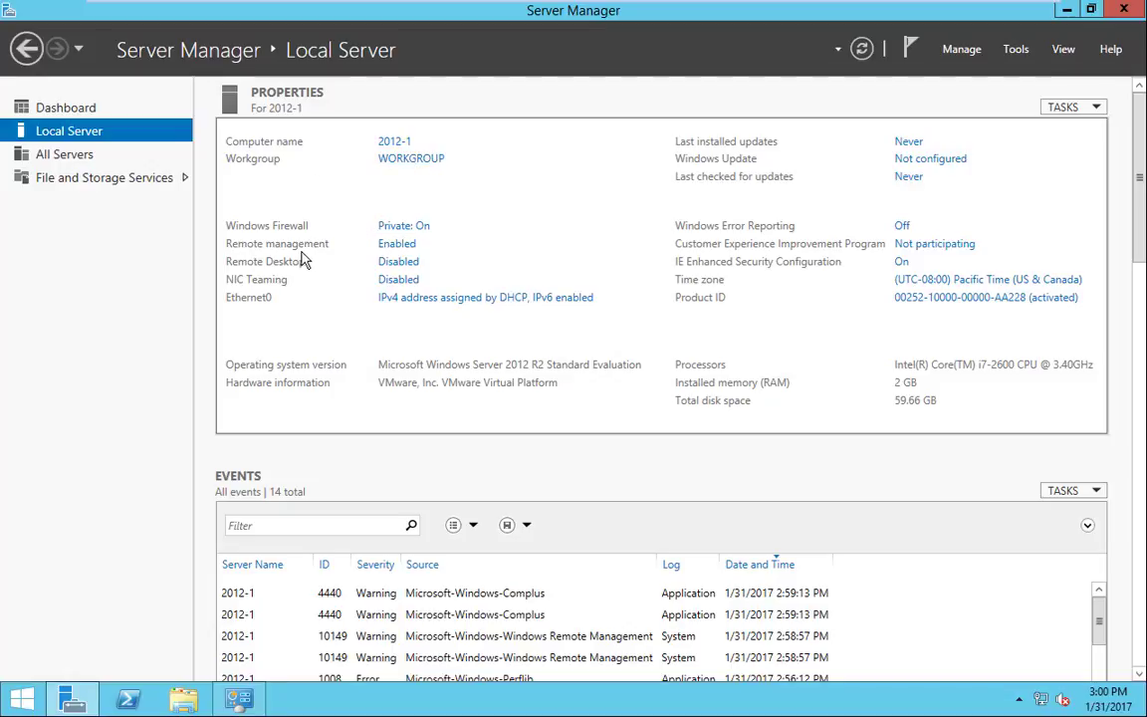
{"action": "left_click", "coordinate": [405, 304]}
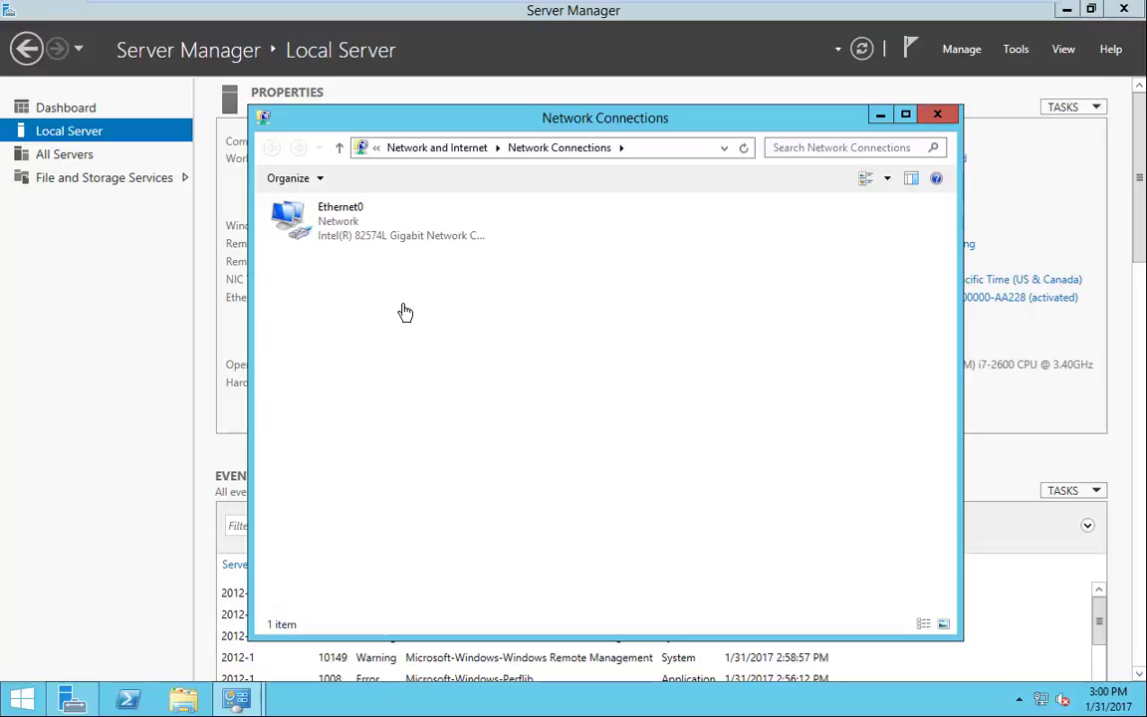
{"action": "right_click", "coordinate": [339, 222]}
{"action": "left_click", "coordinate": [378, 394]}
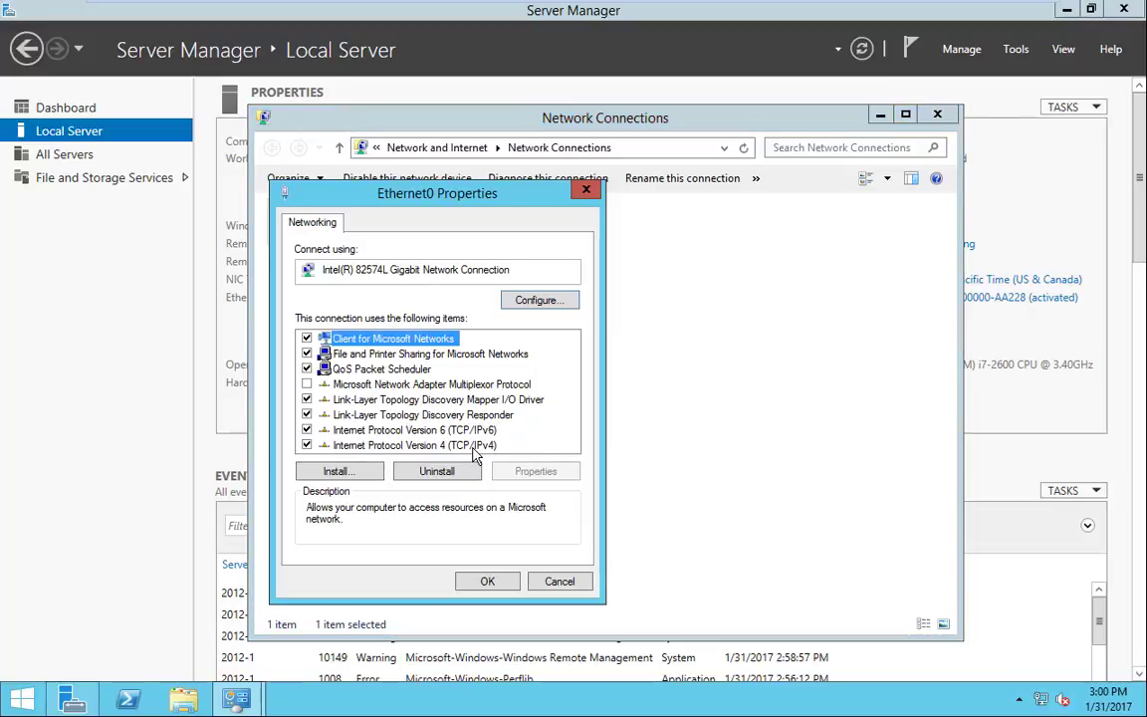
{"action": "left_click", "coordinate": [474, 448]}
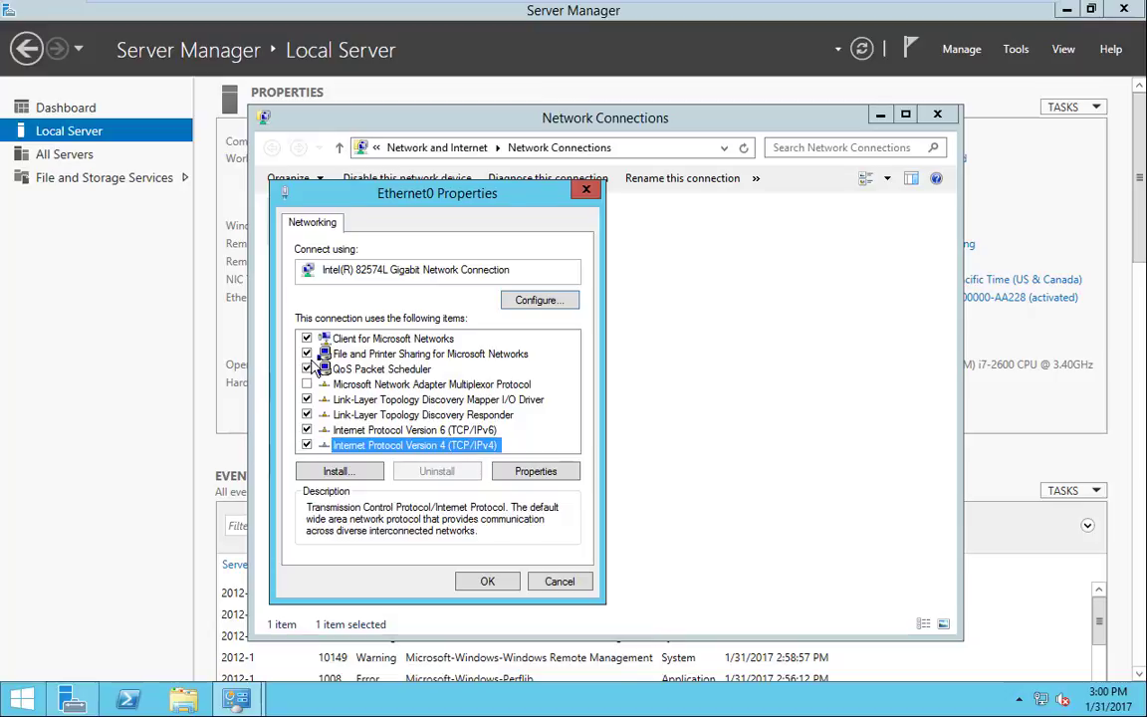
{"action": "left_click", "coordinate": [538, 469]}
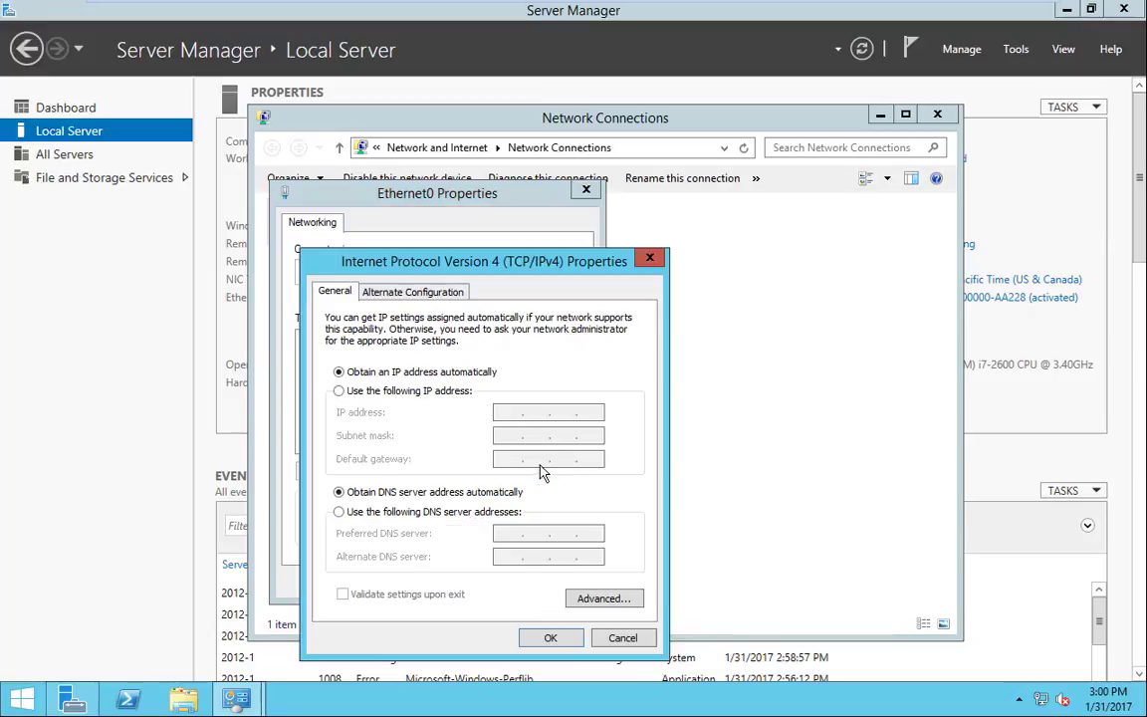
Assign the static IP address 192.168.118.11 with subnet mask 255.255.255.0 and default gateway 192.168.118.2
{"action": "left_click", "coordinate": [339, 390]}
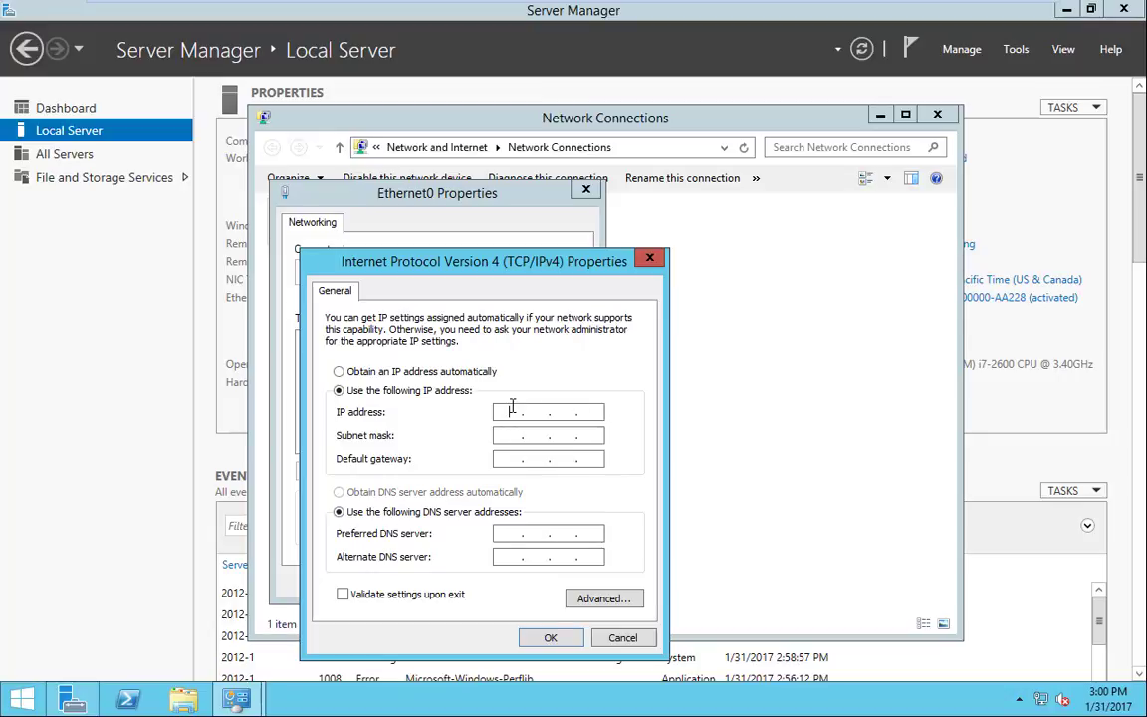
{"action": "type", "text": "192 . 168 . 118 . 11"}
{"action": "key", "text": "Tab"}
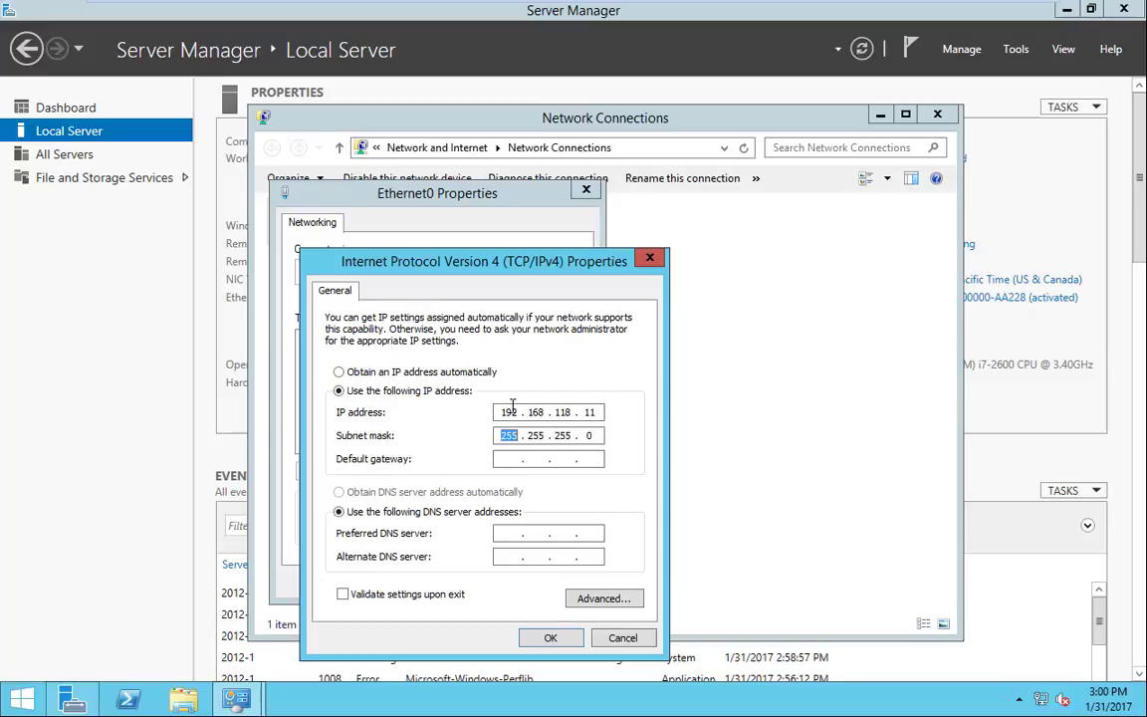
{"action": "key", "text": "Tab"}
{"action": "type", "text": "192 . 168 . 188 . 2"}
{"action": "key", "text": "shift+Tab"}
{"action": "double_click", "coordinate": [560, 459]}
{"action": "type", "text": "118 . 2"}
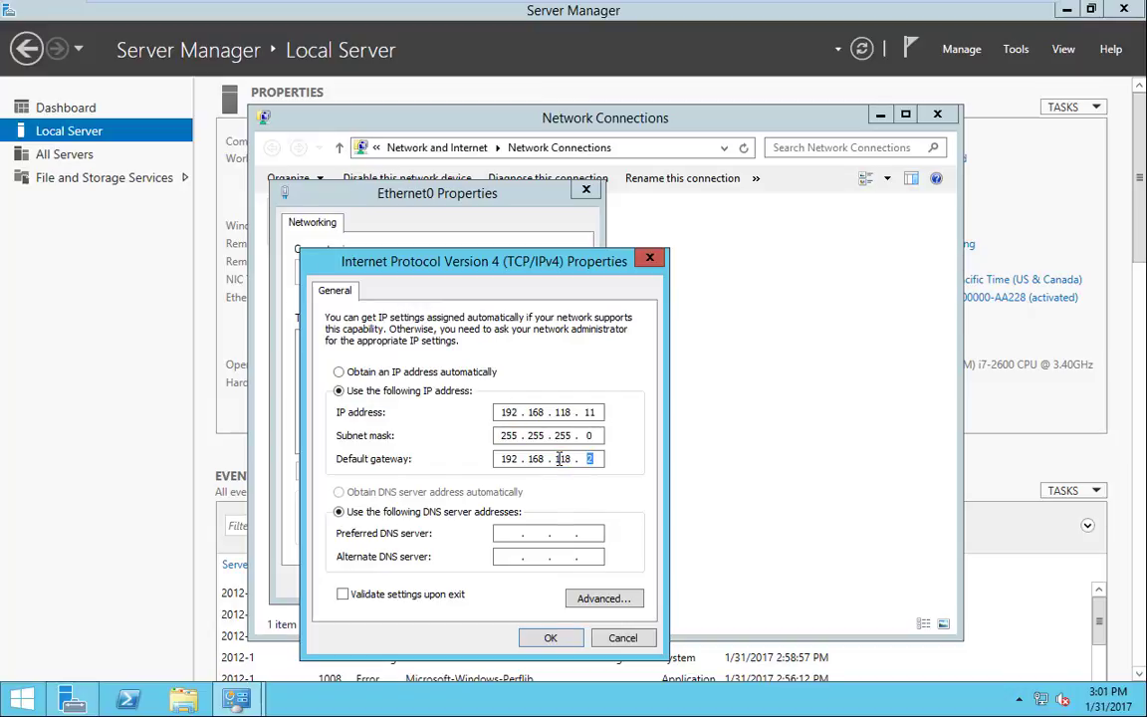
Set the preferred DNS server to 192.168.118.2, save the adapter settings and close Network Connections
{"action": "left_click", "coordinate": [508, 533]}
{"action": "type", "text": "192 . 168 . 118 . 2"}
{"action": "left_click", "coordinate": [550, 638]}
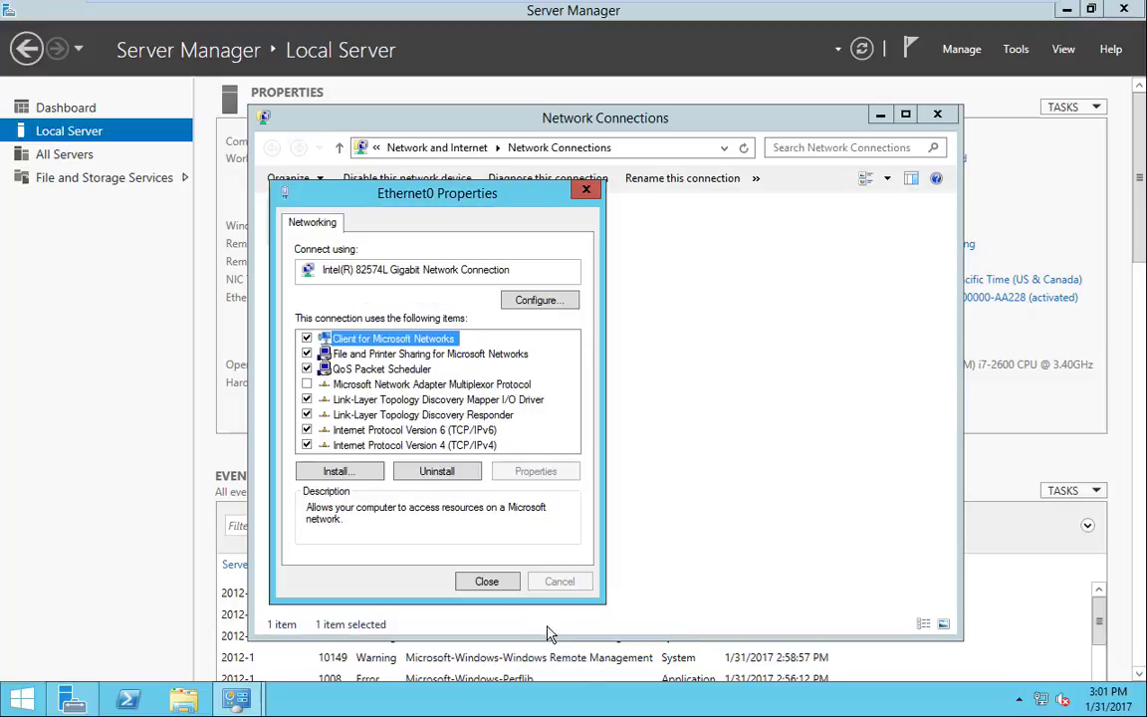
{"action": "left_click", "coordinate": [497, 586]}
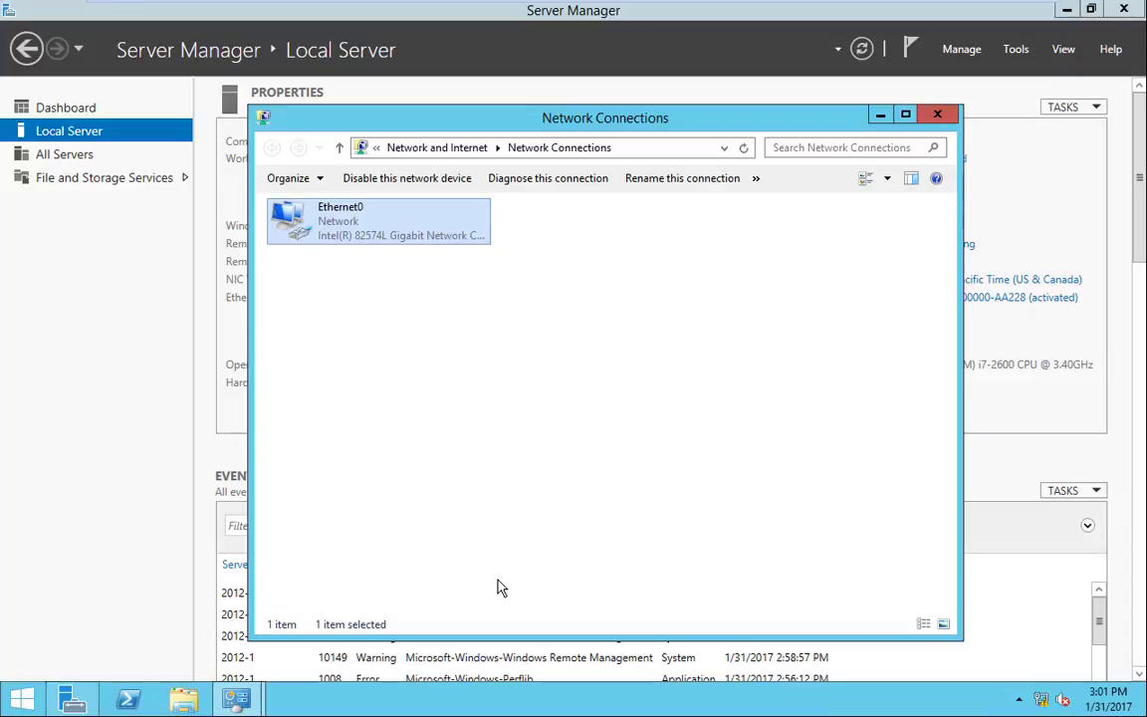
{"action": "left_click", "coordinate": [937, 114]}
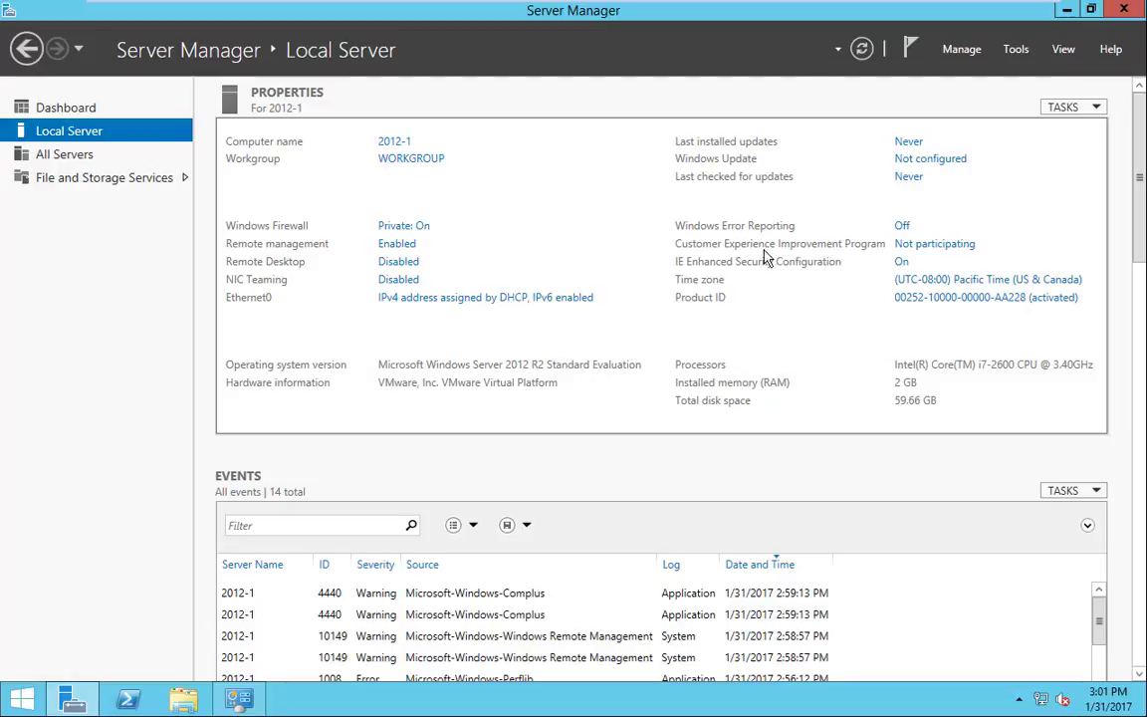
Change the server's time zone to (UTC-06:00) Central Time (US & Canada)
{"action": "left_click", "coordinate": [926, 283]}
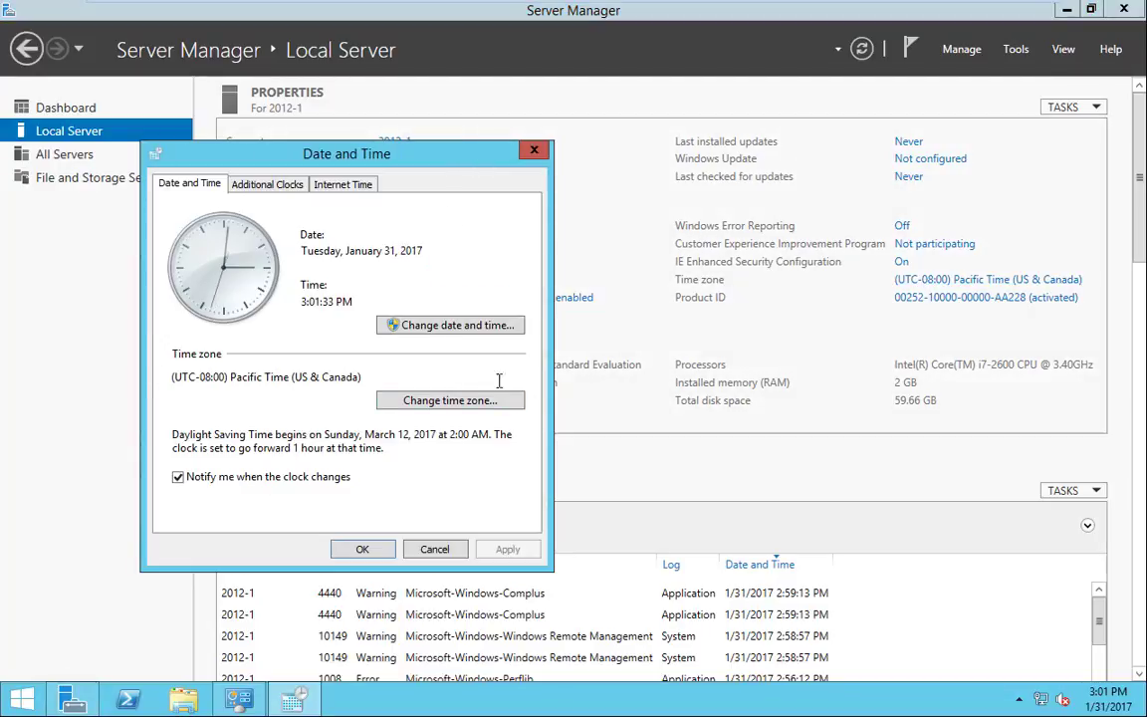
{"action": "left_click", "coordinate": [438, 400]}
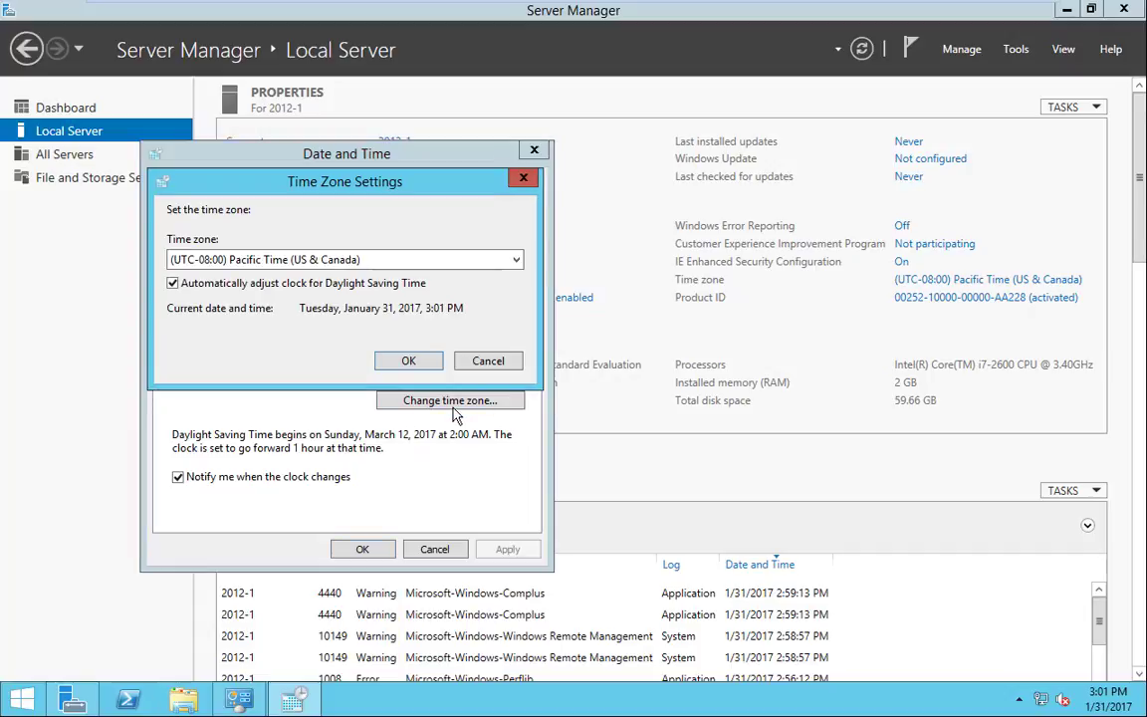
{"action": "left_click", "coordinate": [339, 261]}
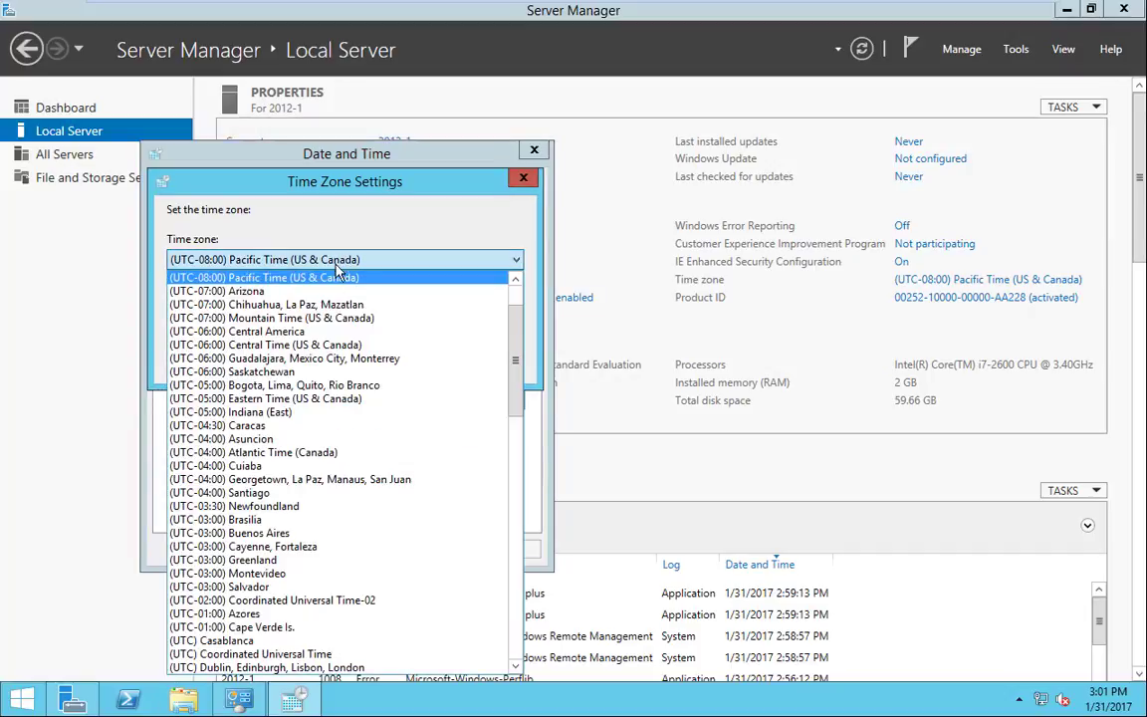
{"action": "left_click", "coordinate": [320, 347]}
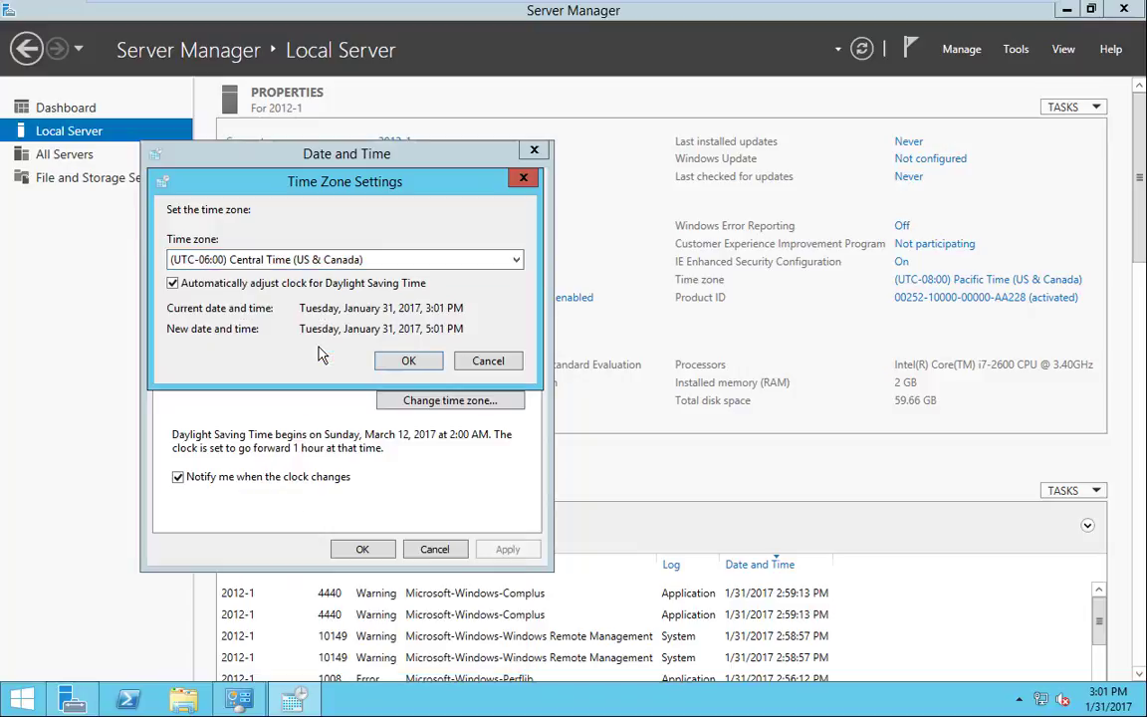
{"action": "left_click", "coordinate": [403, 361]}
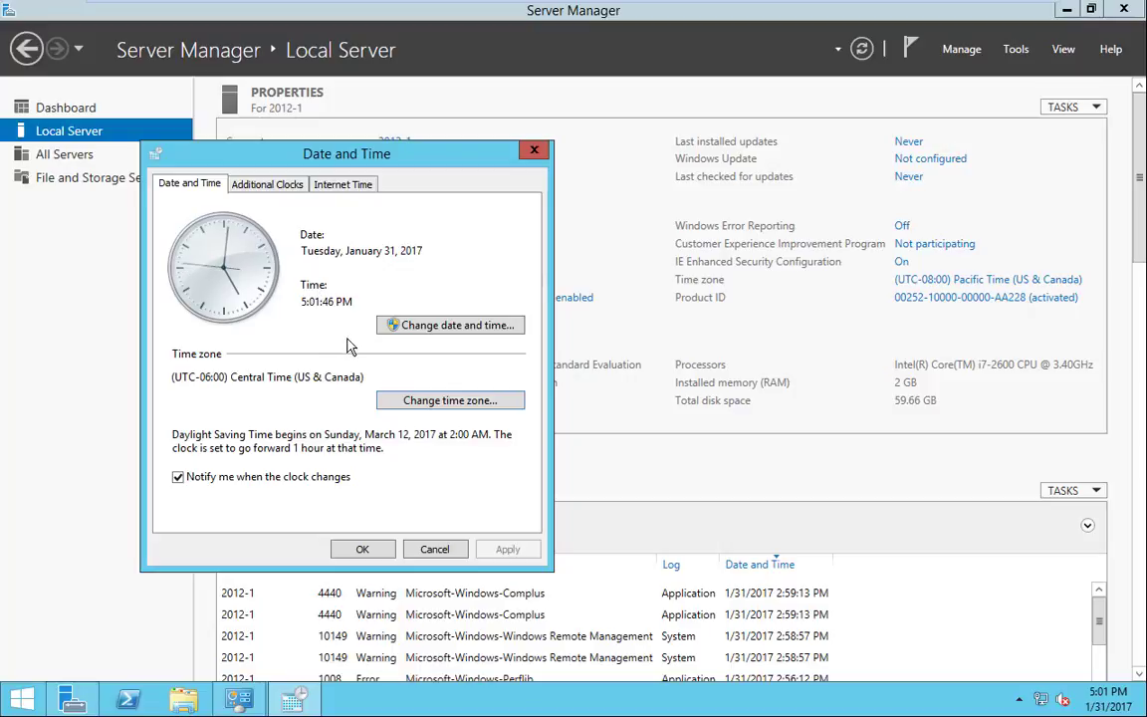
Set the system clock's hour to 3 PM, save the date and time settings, and refresh the local server's properties
{"action": "left_click", "coordinate": [435, 327]}
{"action": "left_click", "coordinate": [384, 389]}
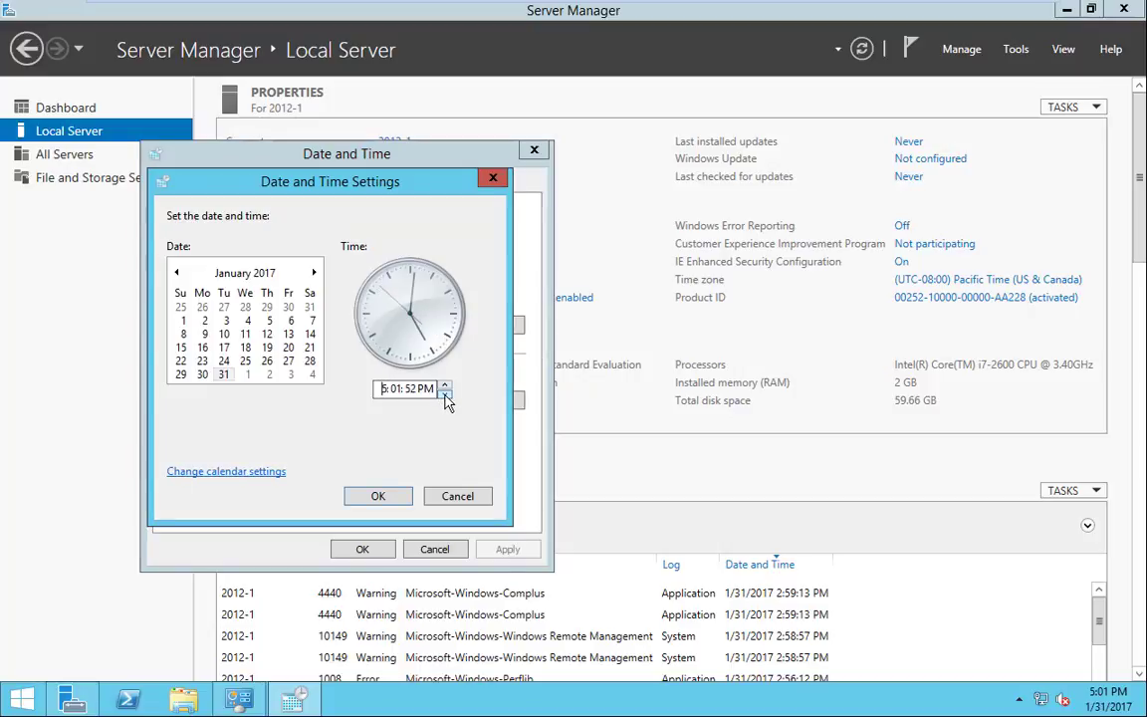
{"action": "left_click", "coordinate": [380, 497]}
{"action": "left_click", "coordinate": [364, 548]}
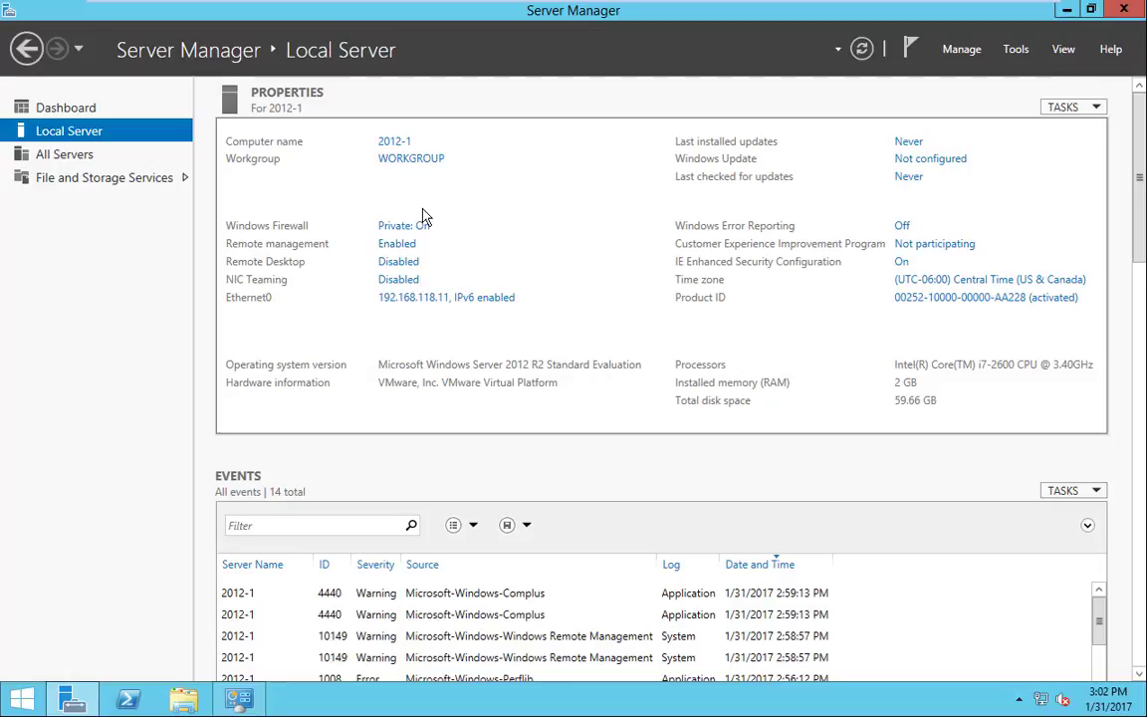
{"action": "left_click", "coordinate": [862, 49]}
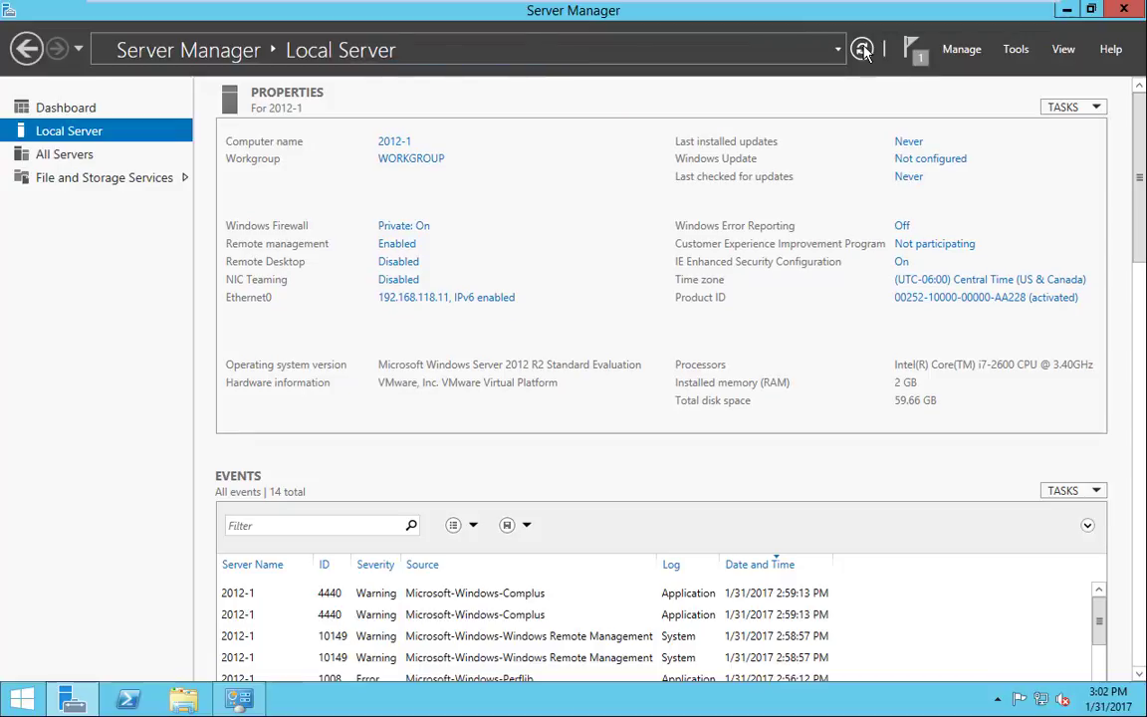
{"action": "left_click", "coordinate": [862, 49]}
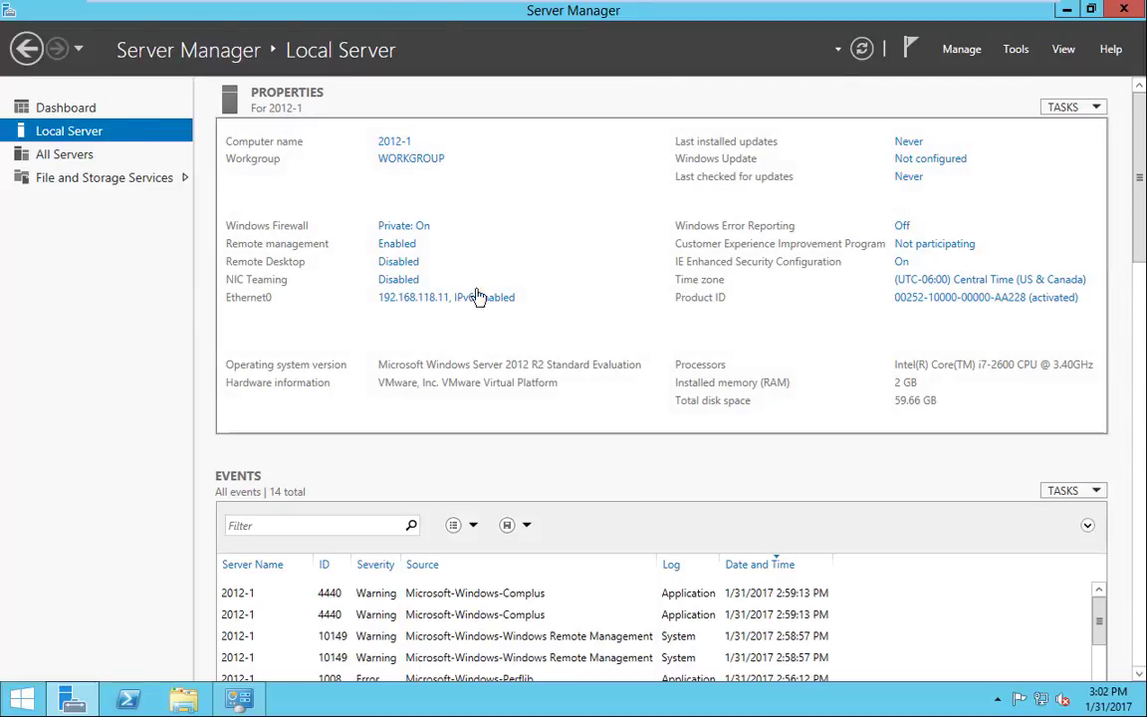
Start adding roles and features from the dashboard, using a role-based or feature-based installation on server 2012-1, up to the server roles list
{"action": "left_click", "coordinate": [68, 114]}
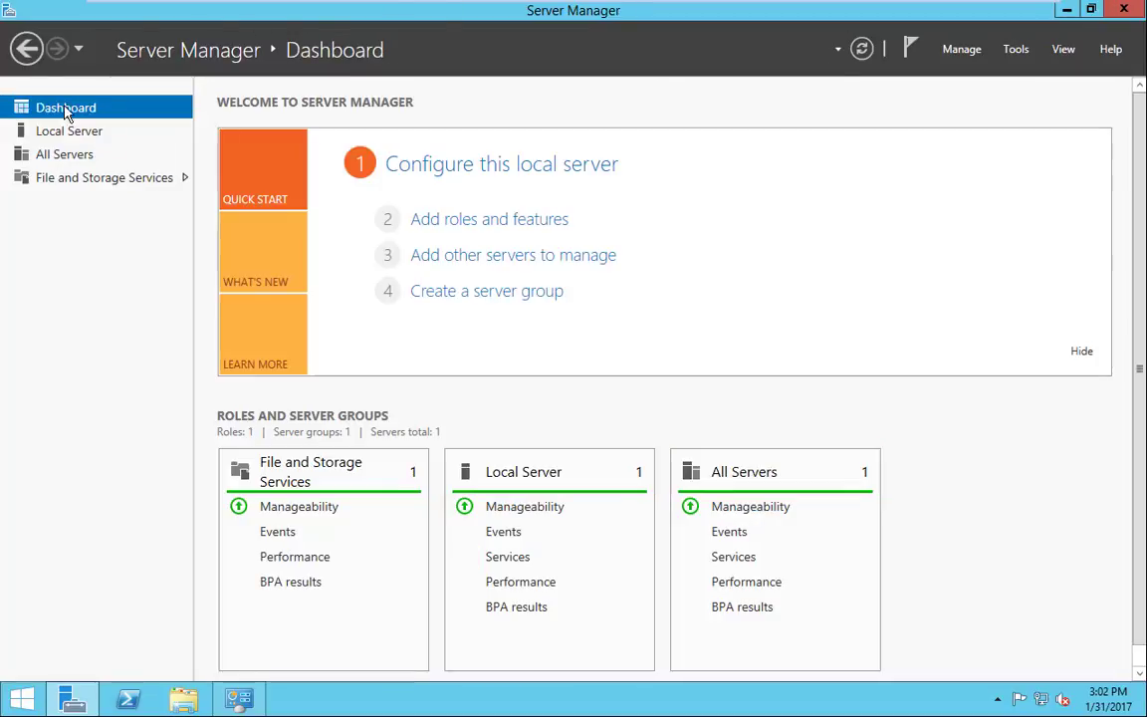
{"action": "left_click", "coordinate": [485, 221]}
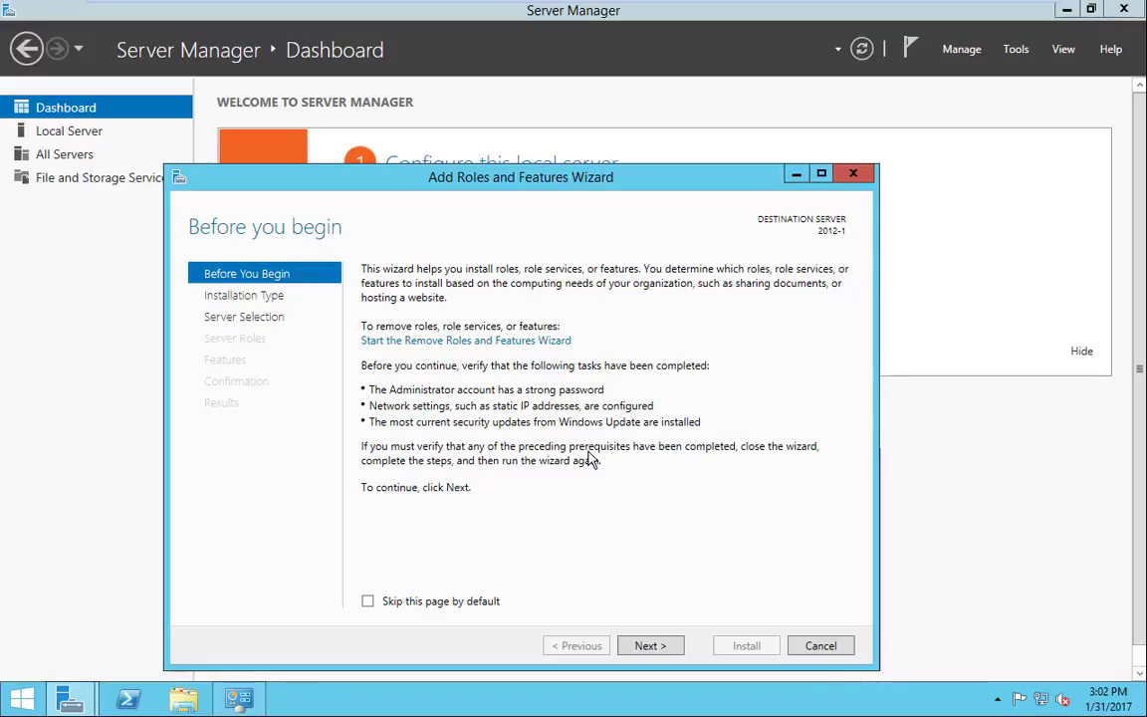
{"action": "left_click", "coordinate": [649, 647]}
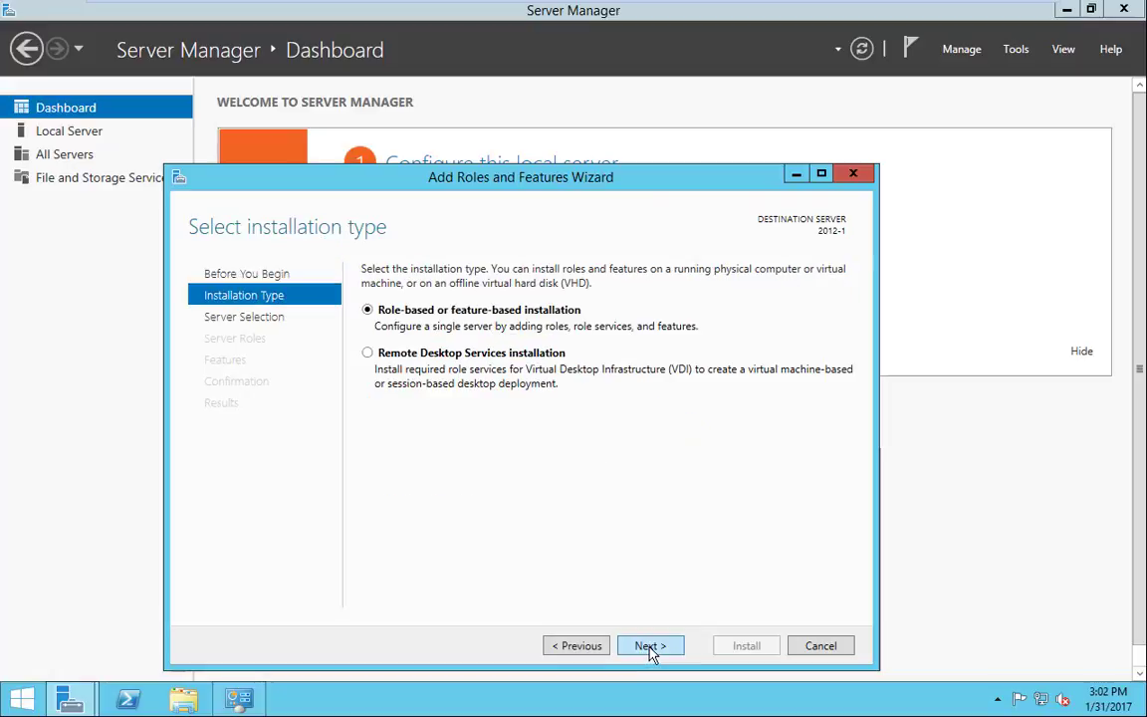
{"action": "left_click", "coordinate": [649, 647]}
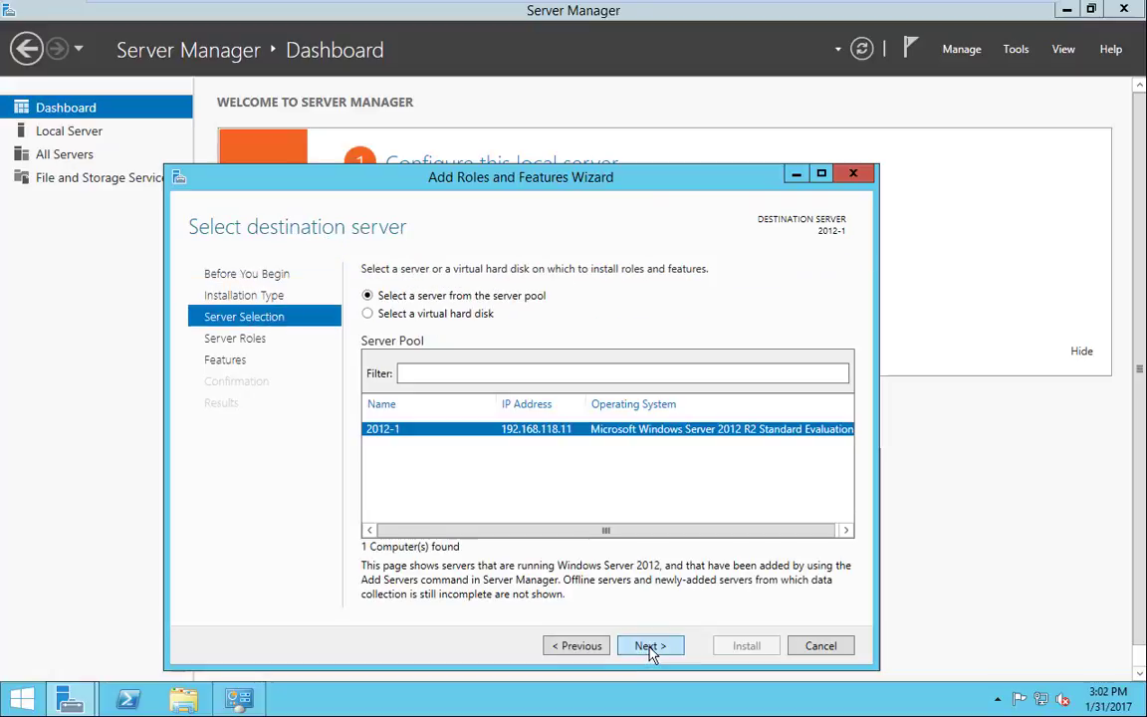
{"action": "left_click", "coordinate": [649, 646]}
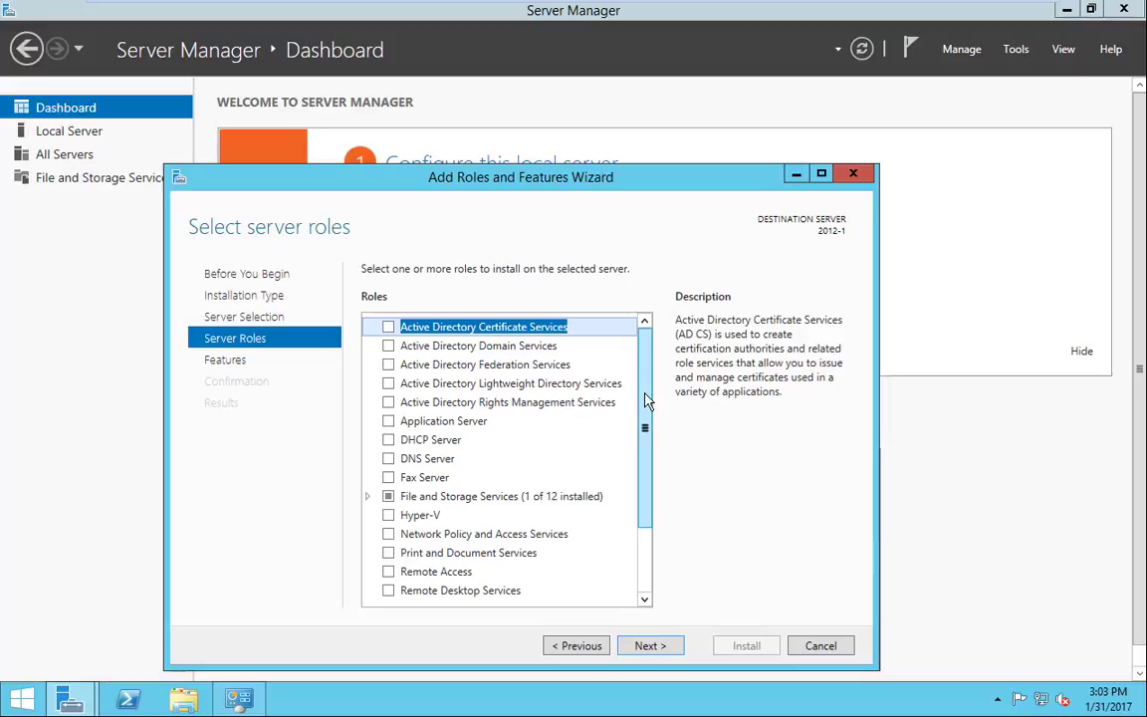
Review the features required for Active Directory Rights Management Services and the available features list, and cancel the wizard without installing anything
{"action": "left_click_drag", "start_coordinate": [643, 388], "coordinate": [658, 164]}
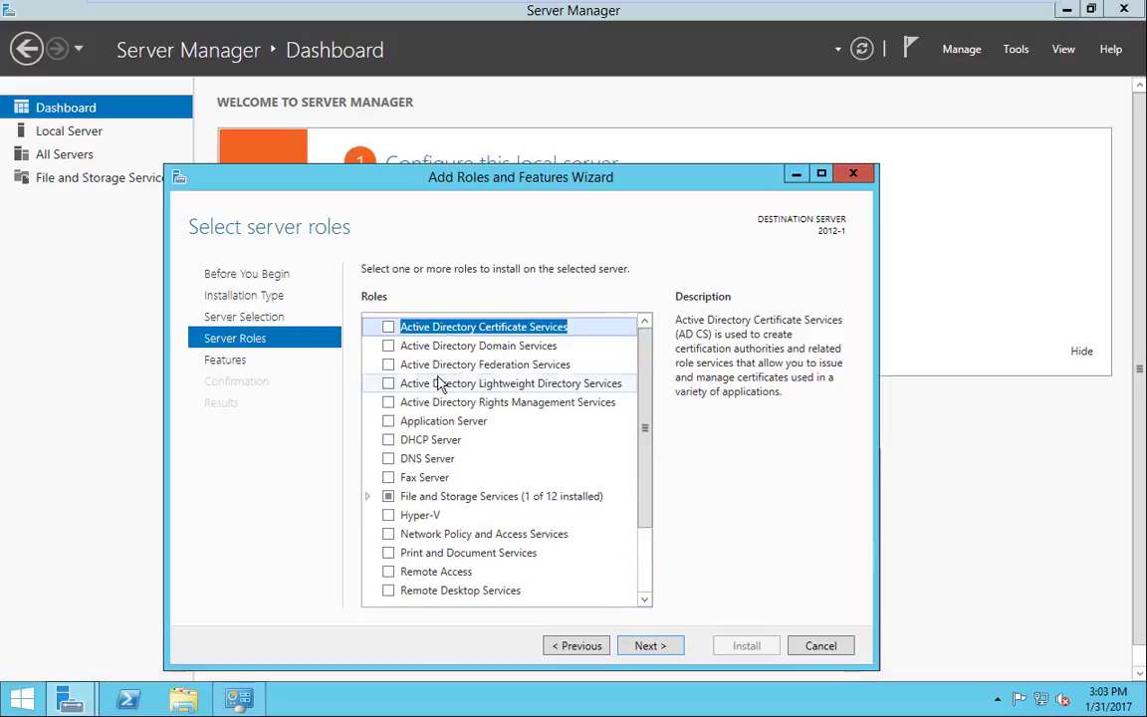
{"action": "left_click", "coordinate": [387, 403]}
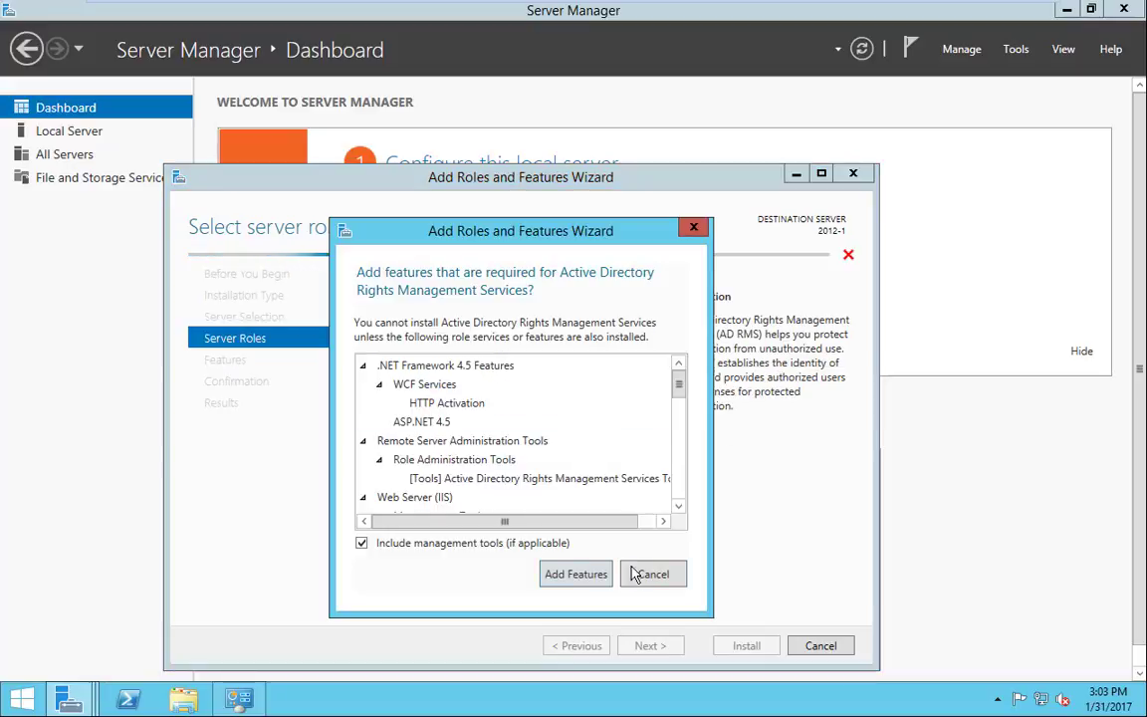
{"action": "left_click", "coordinate": [653, 575]}
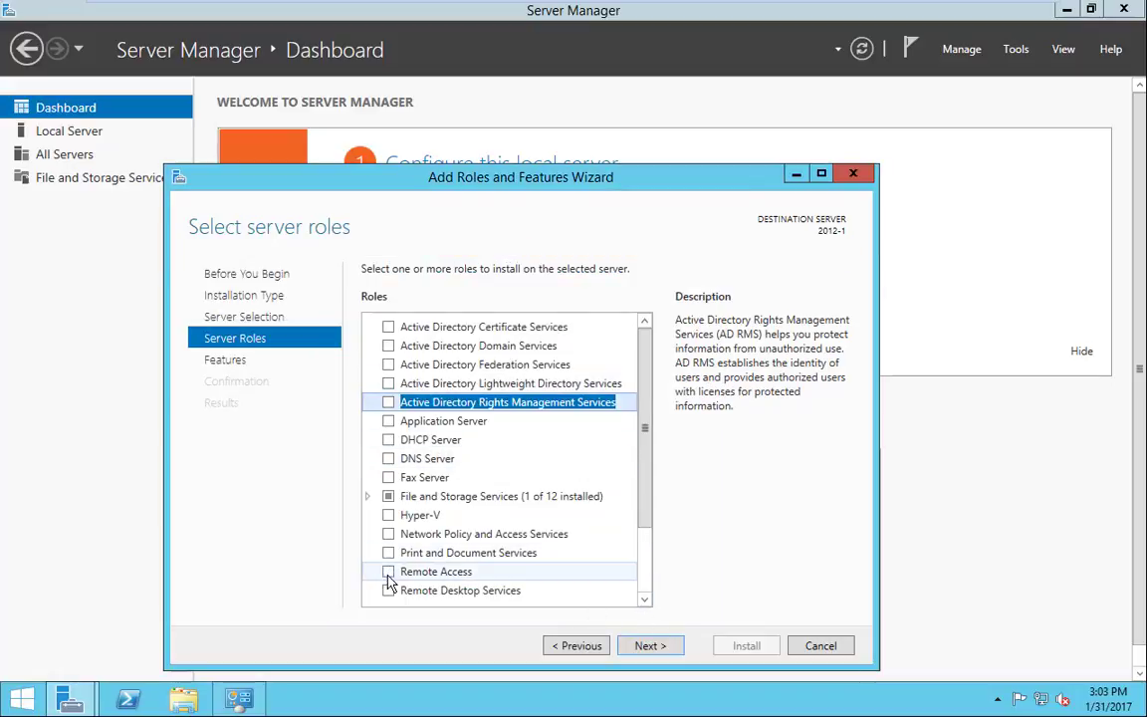
{"action": "left_click", "coordinate": [649, 645]}
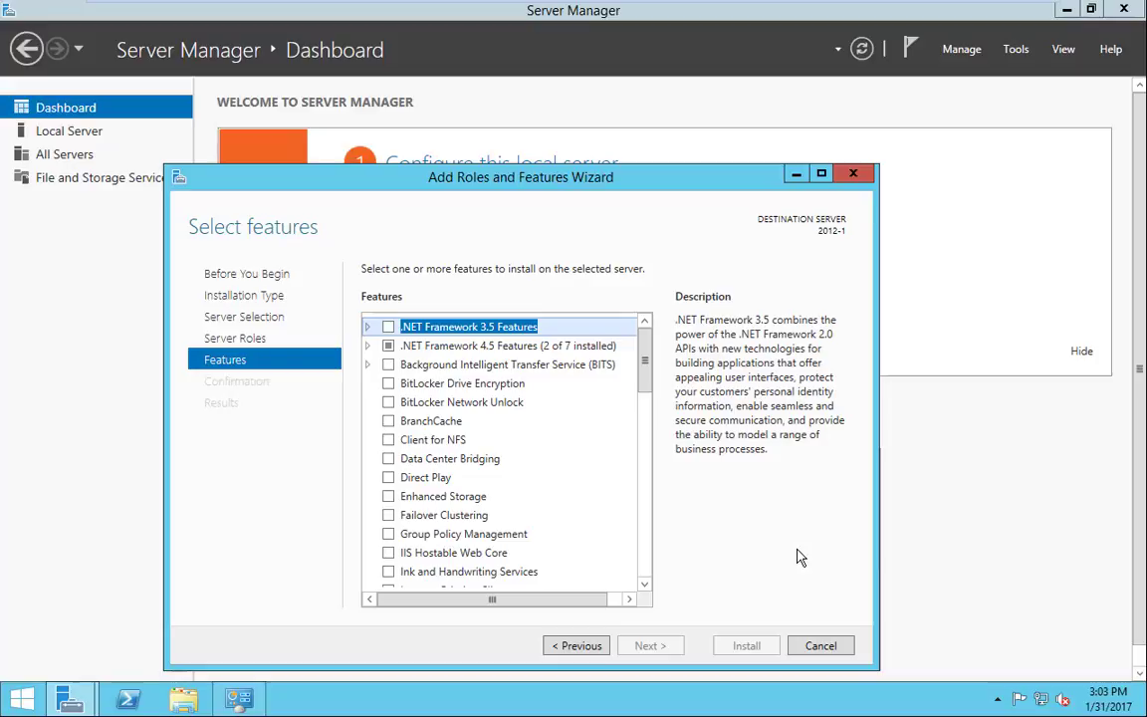
{"action": "left_click", "coordinate": [822, 647]}
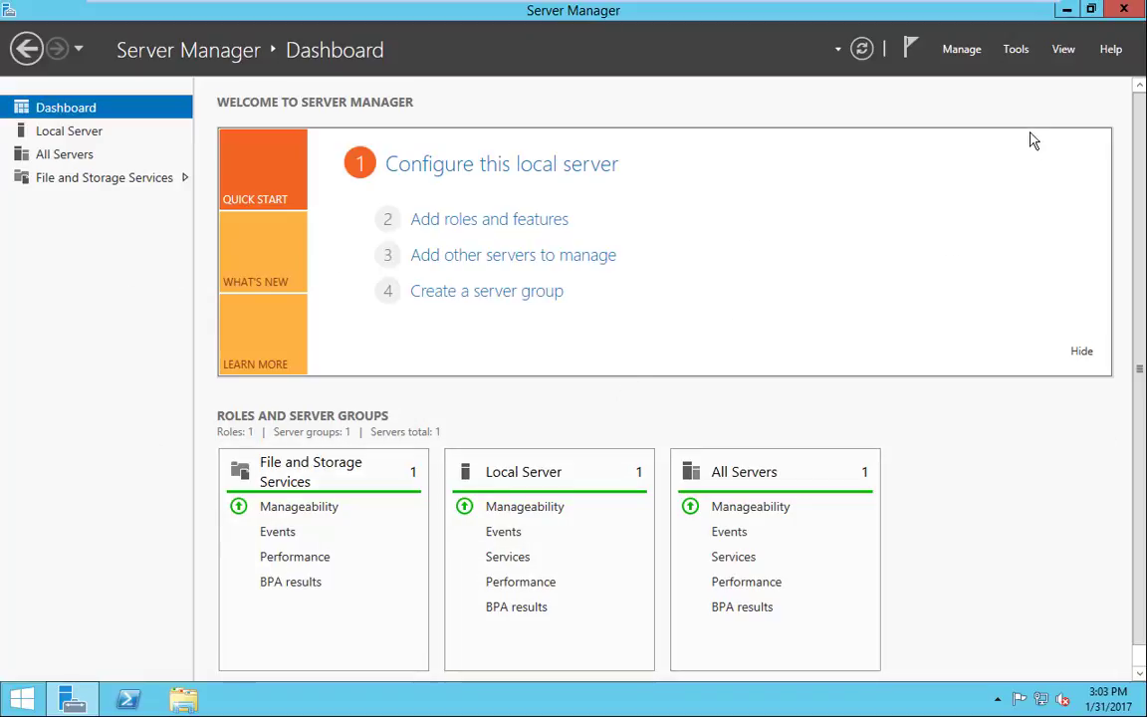
Compare the administrative tools offered in Server Manager with those in the Administrative Tools folder opened from the Start screen
{"action": "left_click", "coordinate": [1019, 52]}
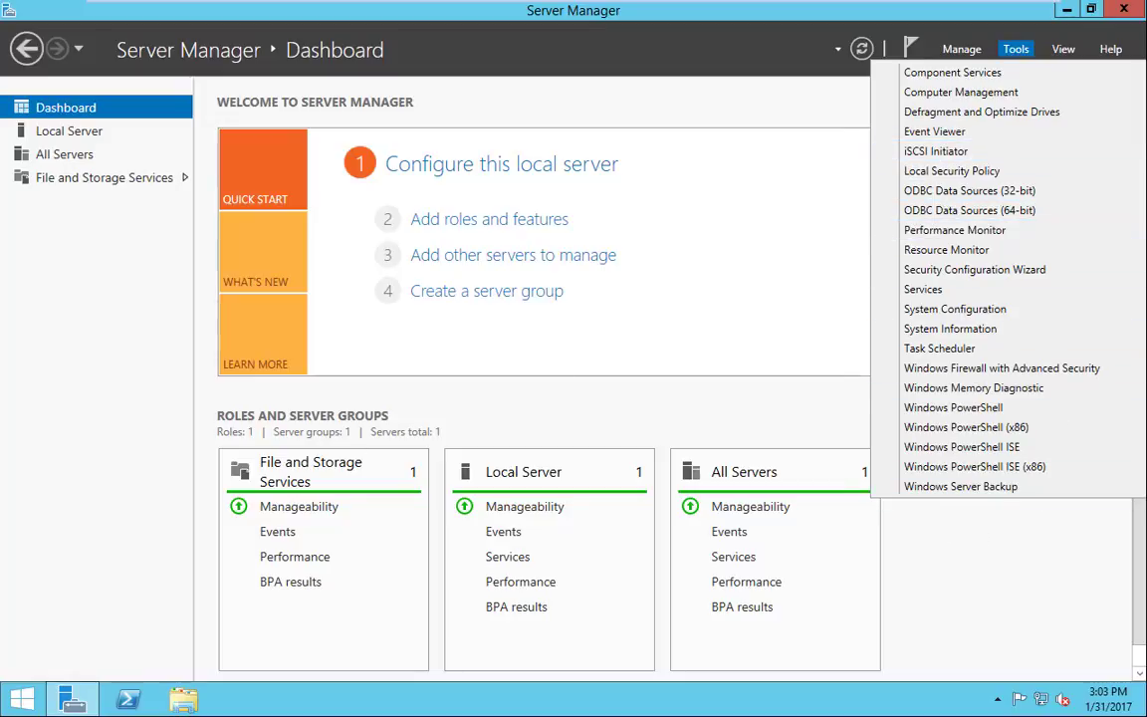
{"action": "left_click", "coordinate": [20, 693]}
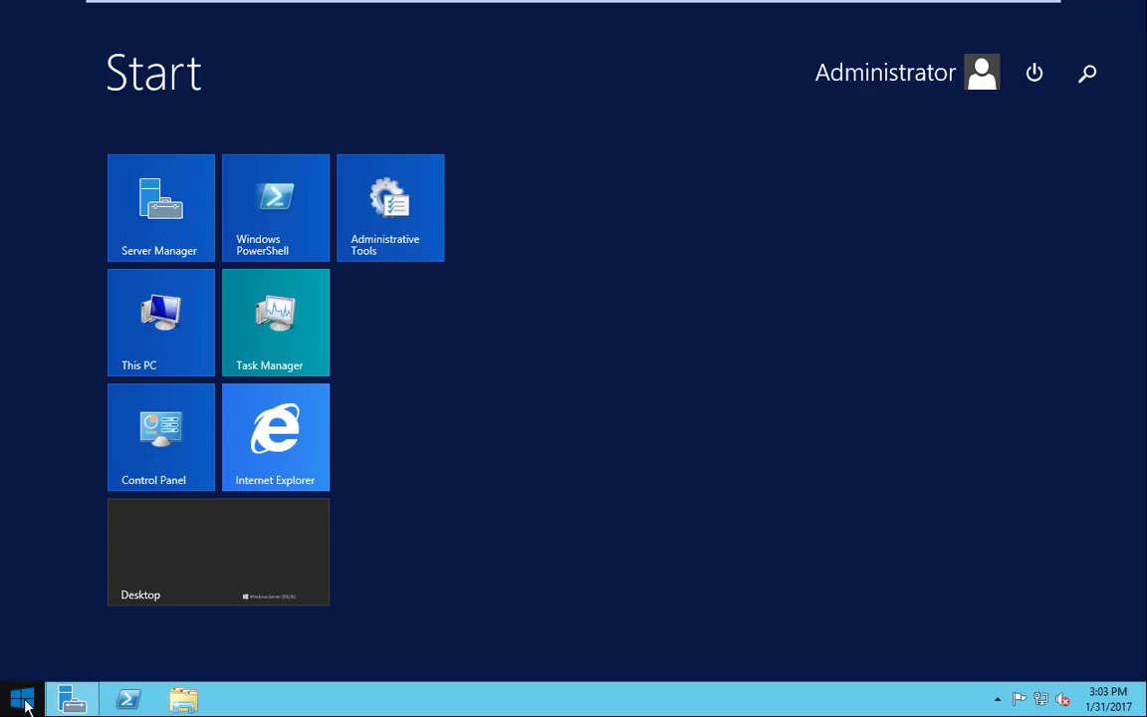
{"action": "left_click", "coordinate": [371, 238]}
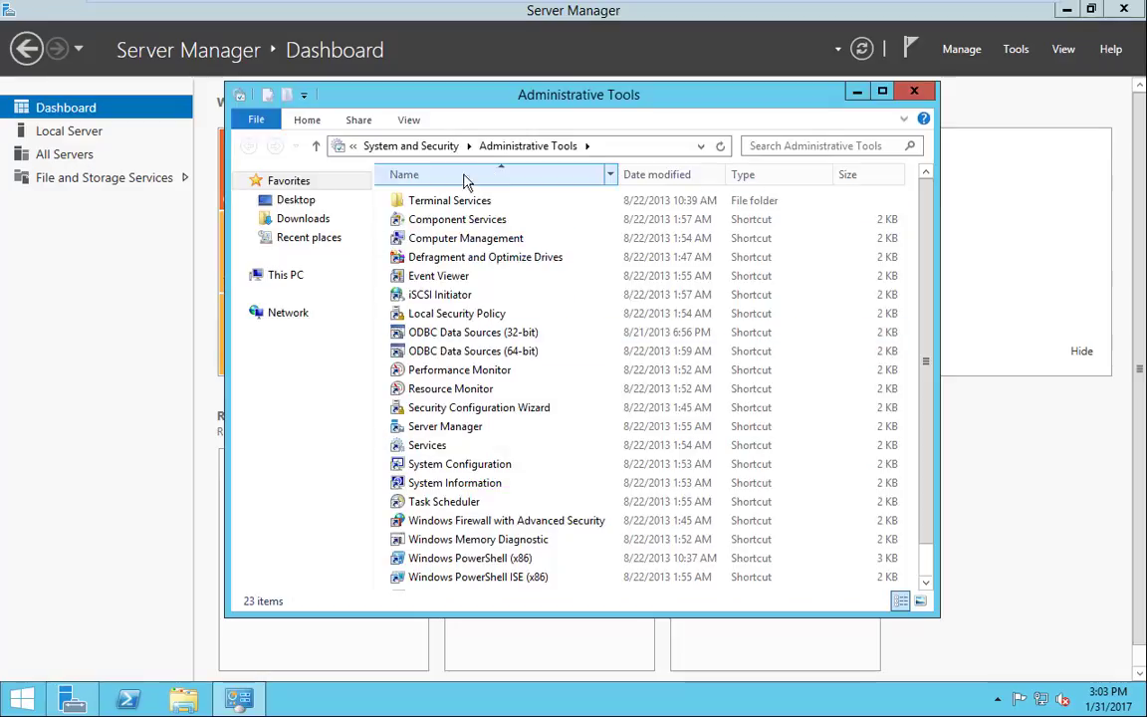
{"action": "left_click", "coordinate": [914, 91]}
{"action": "left_click", "coordinate": [1015, 49]}
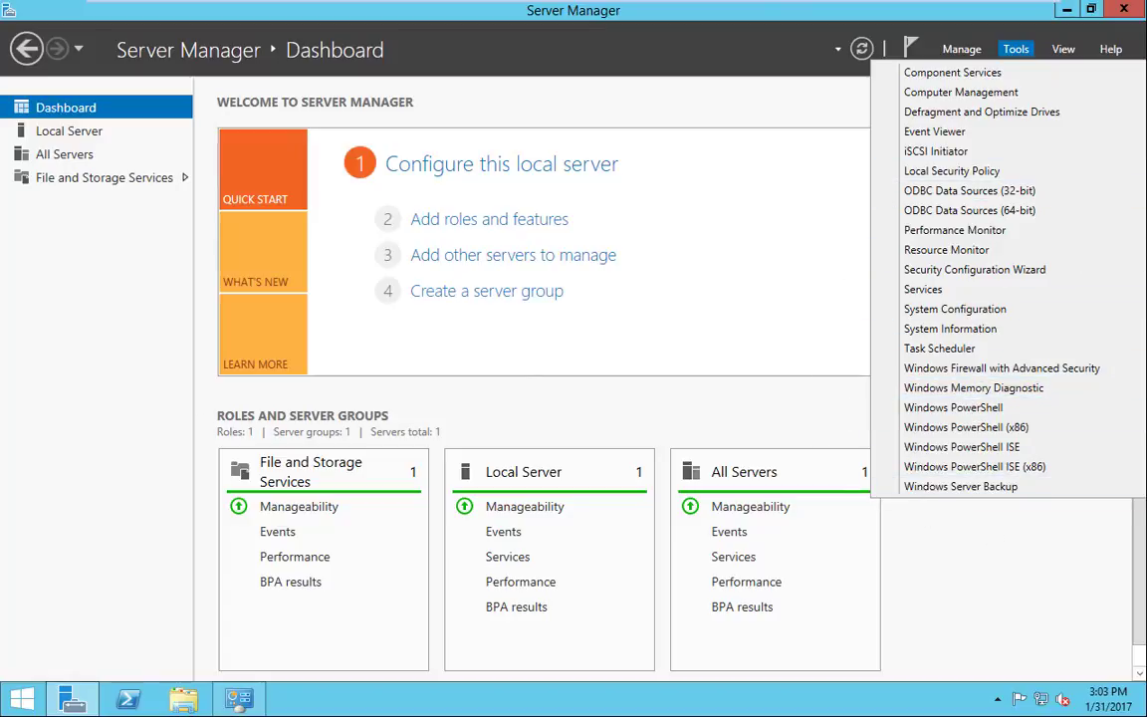
{"action": "left_click", "coordinate": [147, 410]}
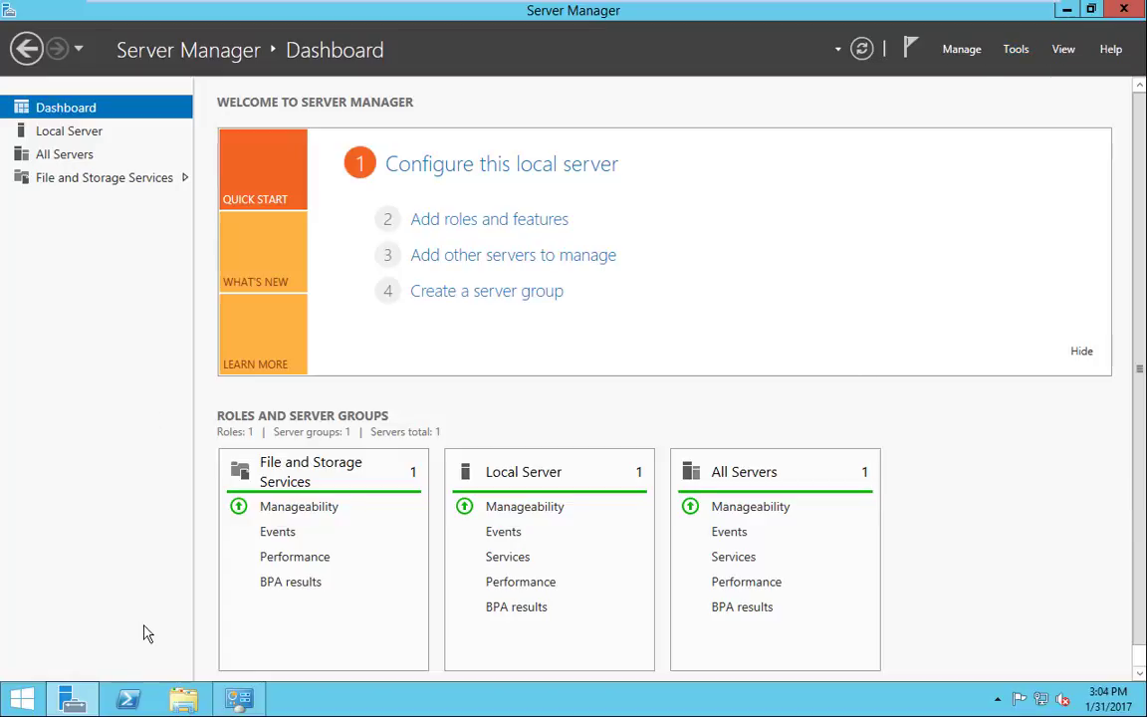
Open Windows PowerShell and end the session with the exit command
{"action": "left_click", "coordinate": [127, 700]}
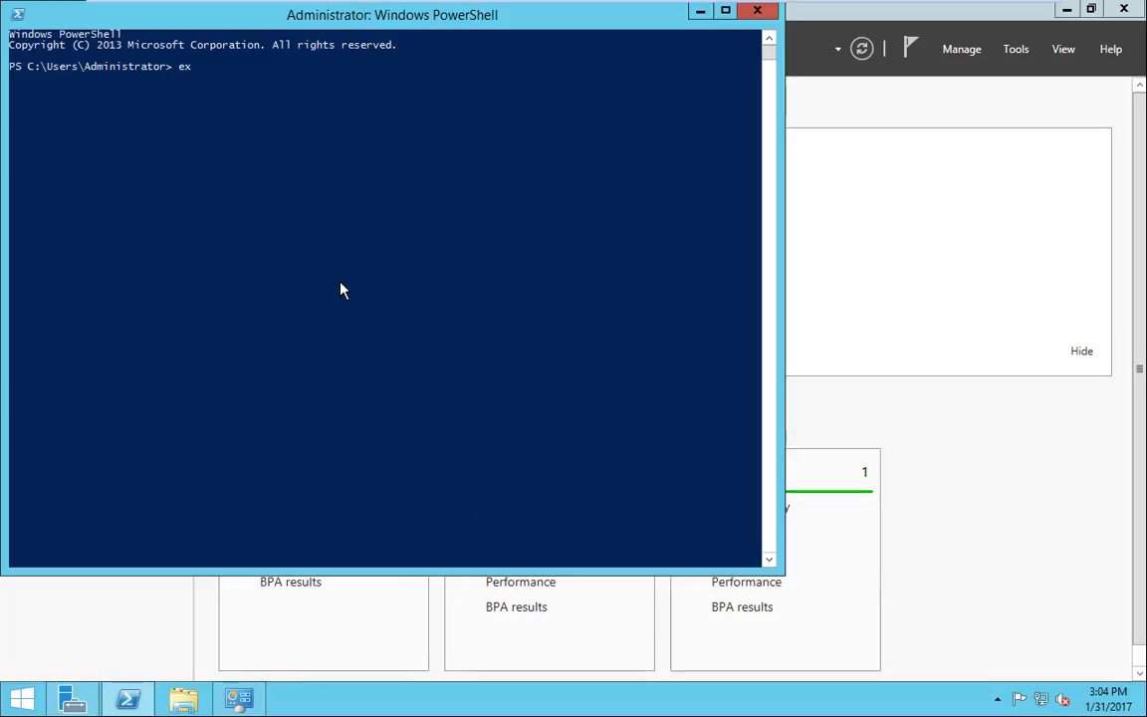
{"action": "type", "text": "exit"}
{"action": "key", "text": "Return"}
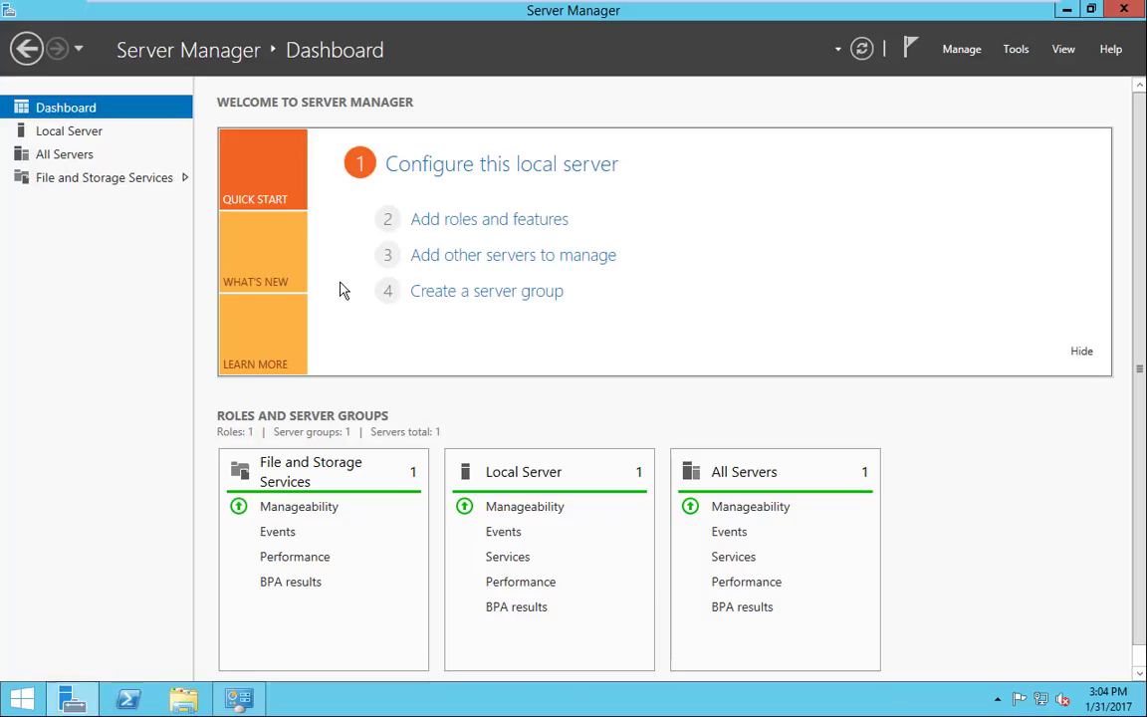
Close Server Manager and the Administrative Tools folder, look at the Start screen's power options and return to the desktop
{"action": "left_click", "coordinate": [1126, 9]}
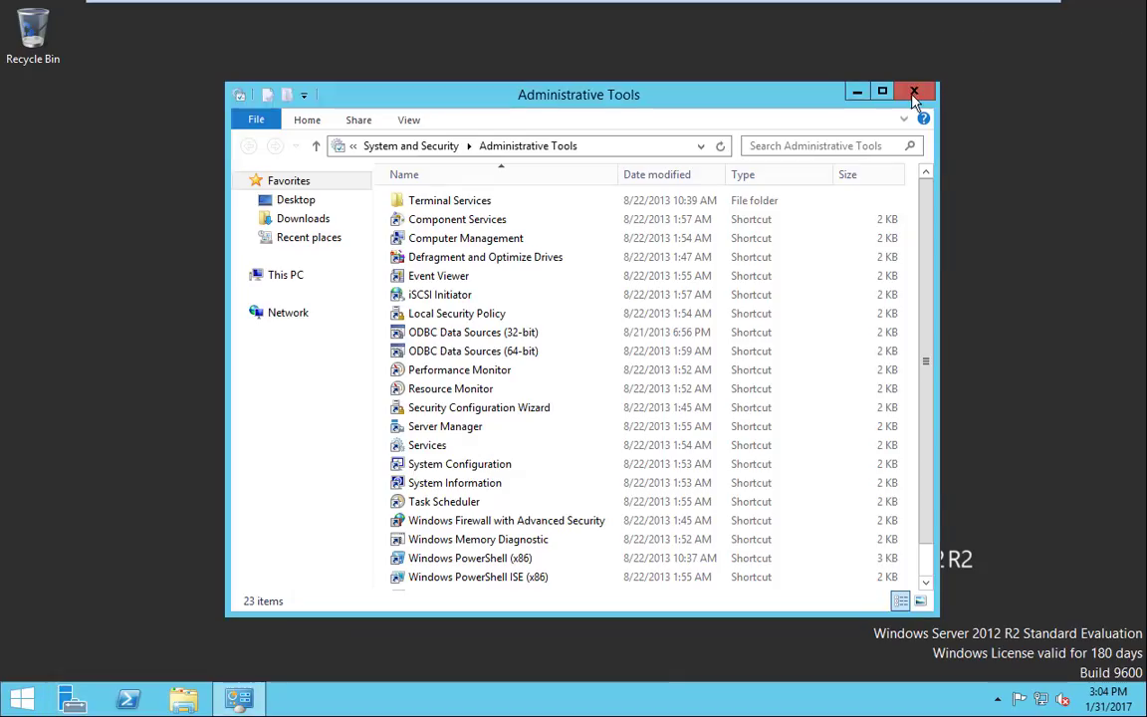
{"action": "left_click", "coordinate": [913, 57]}
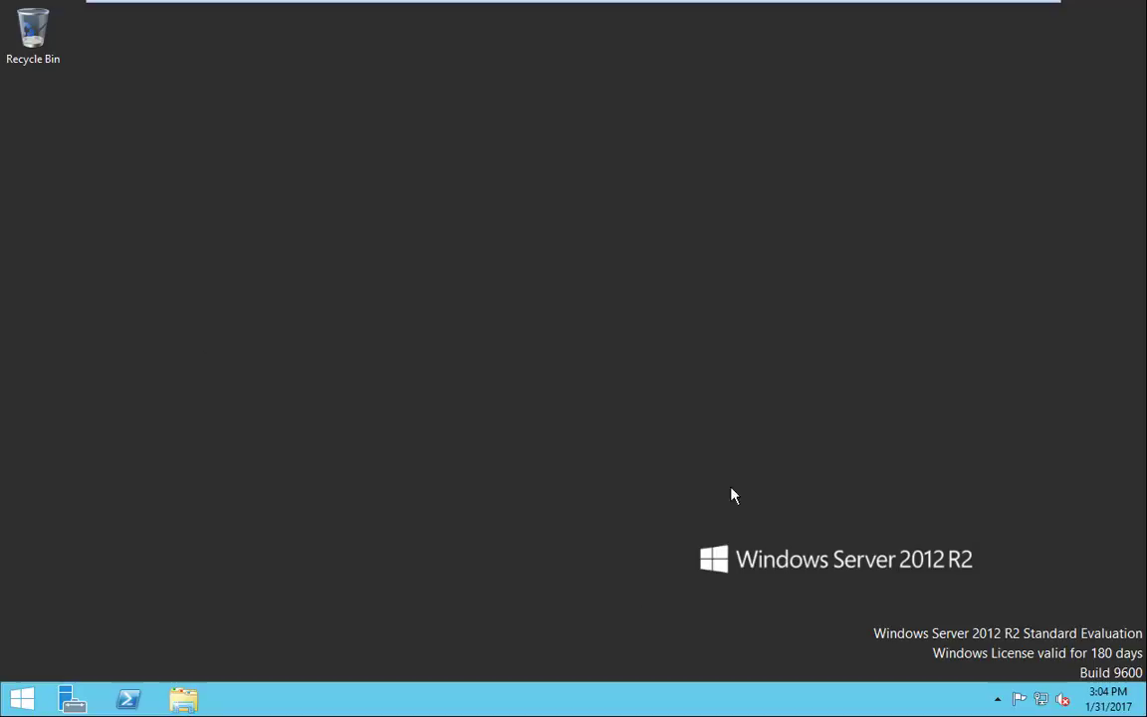
{"action": "left_click", "coordinate": [26, 702]}
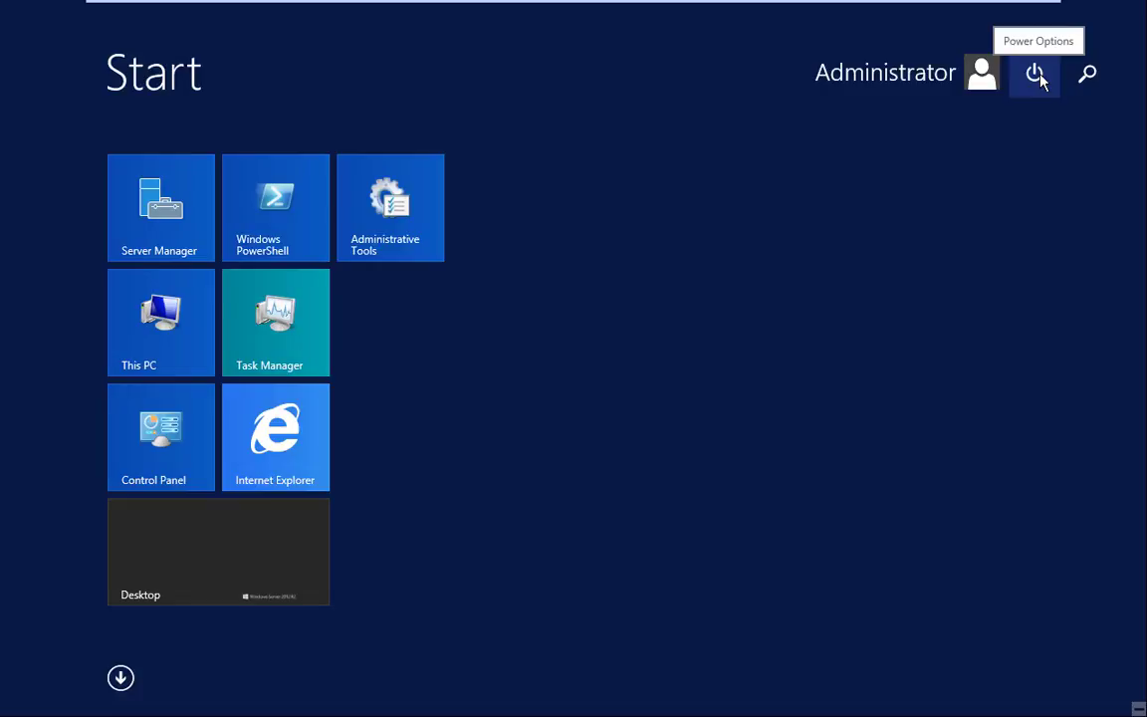
{"action": "left_click", "coordinate": [184, 587]}
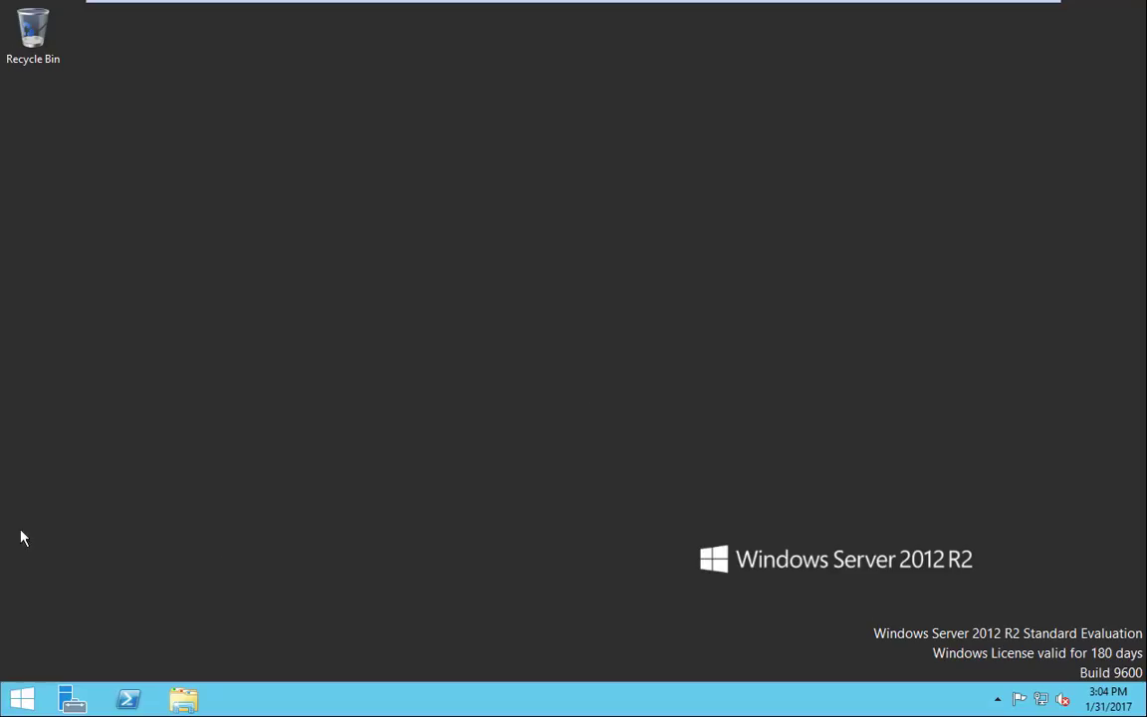
Shut down the server with the reason Other (Unplanned)
{"action": "right_click", "coordinate": [23, 703]}
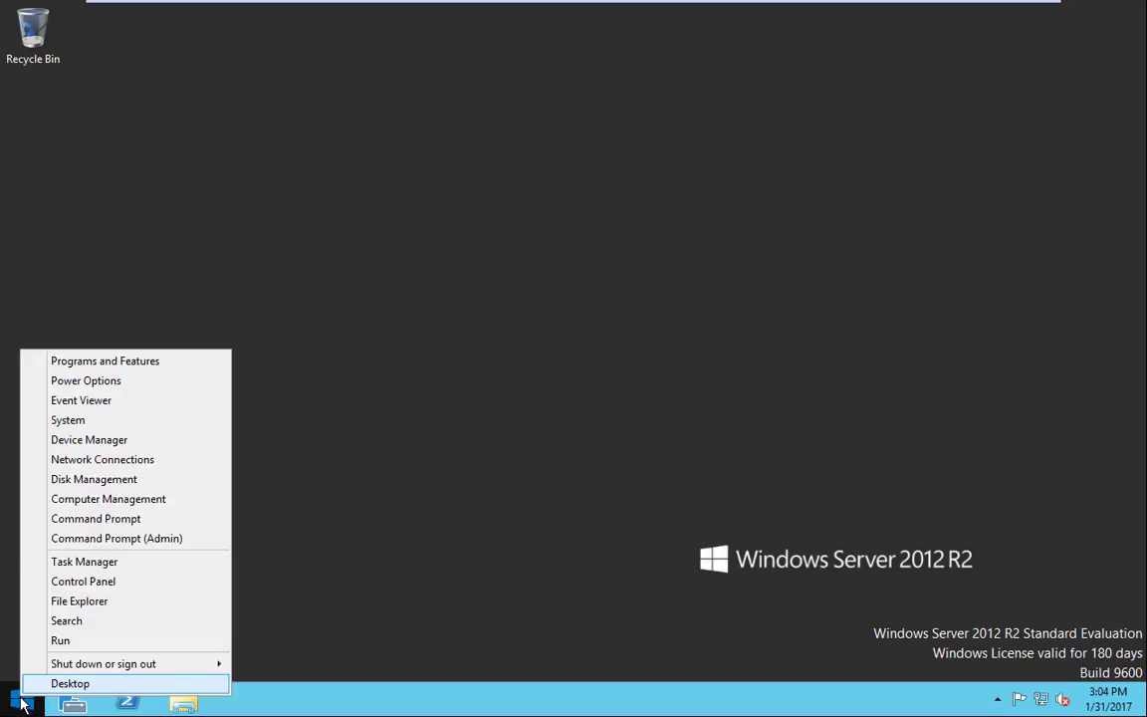
{"action": "mouse_move", "coordinate": [109, 668]}
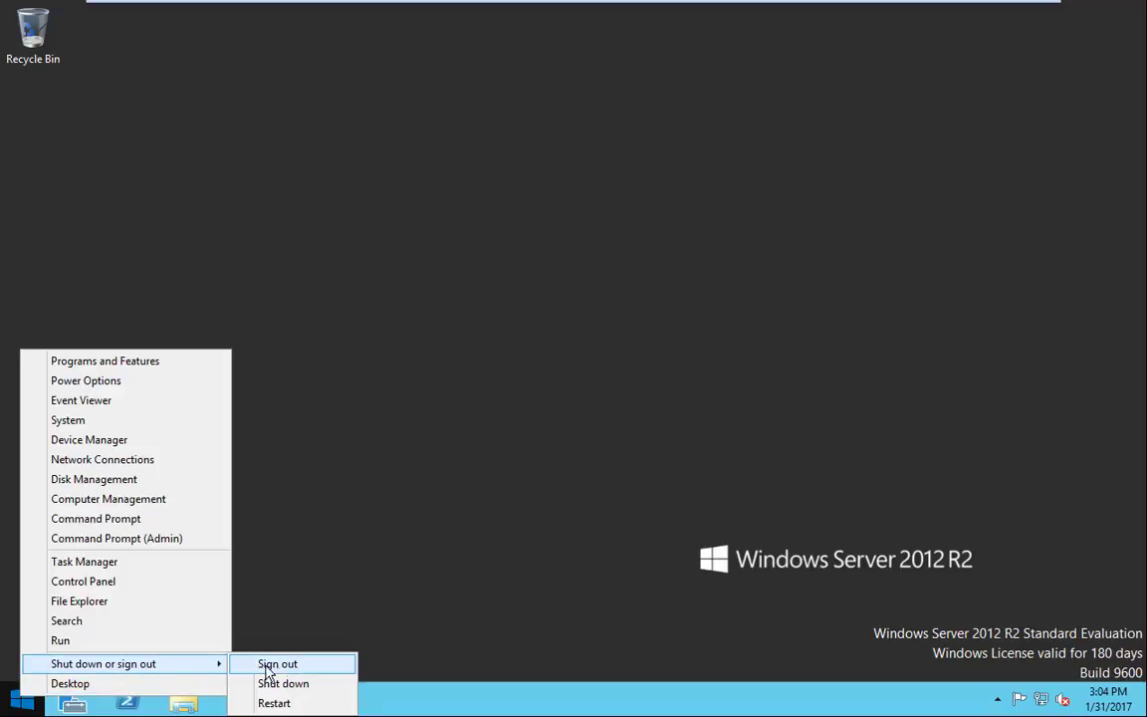
{"action": "left_click", "coordinate": [294, 691]}
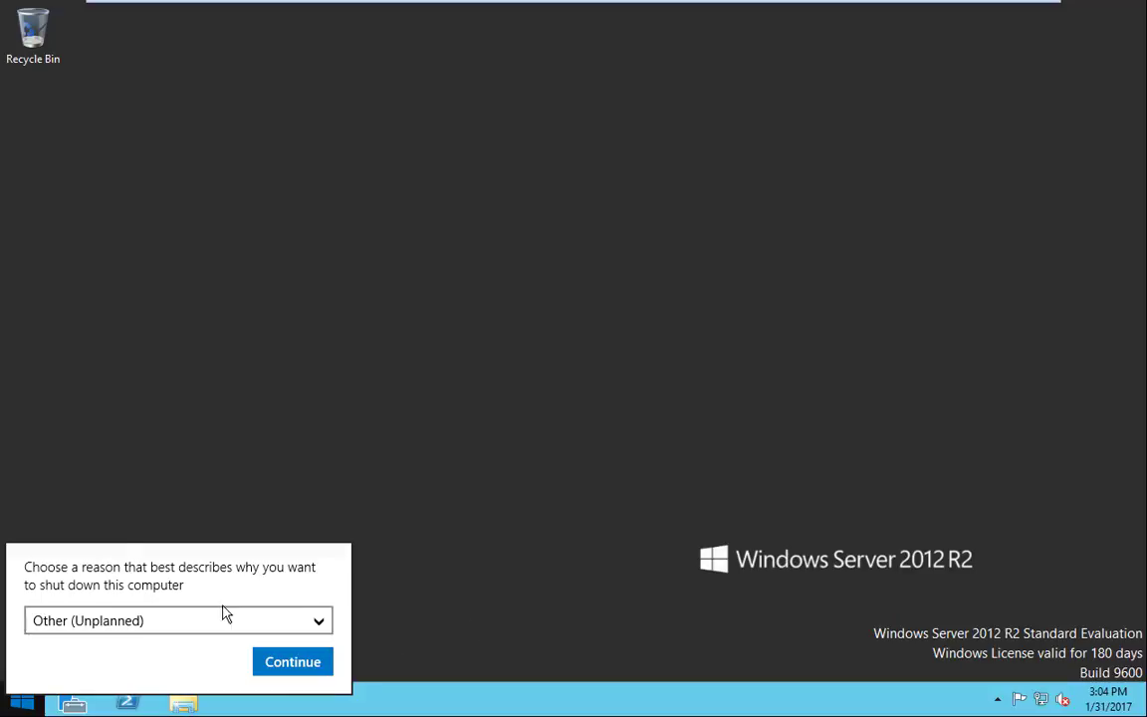
{"action": "left_click", "coordinate": [178, 628]}
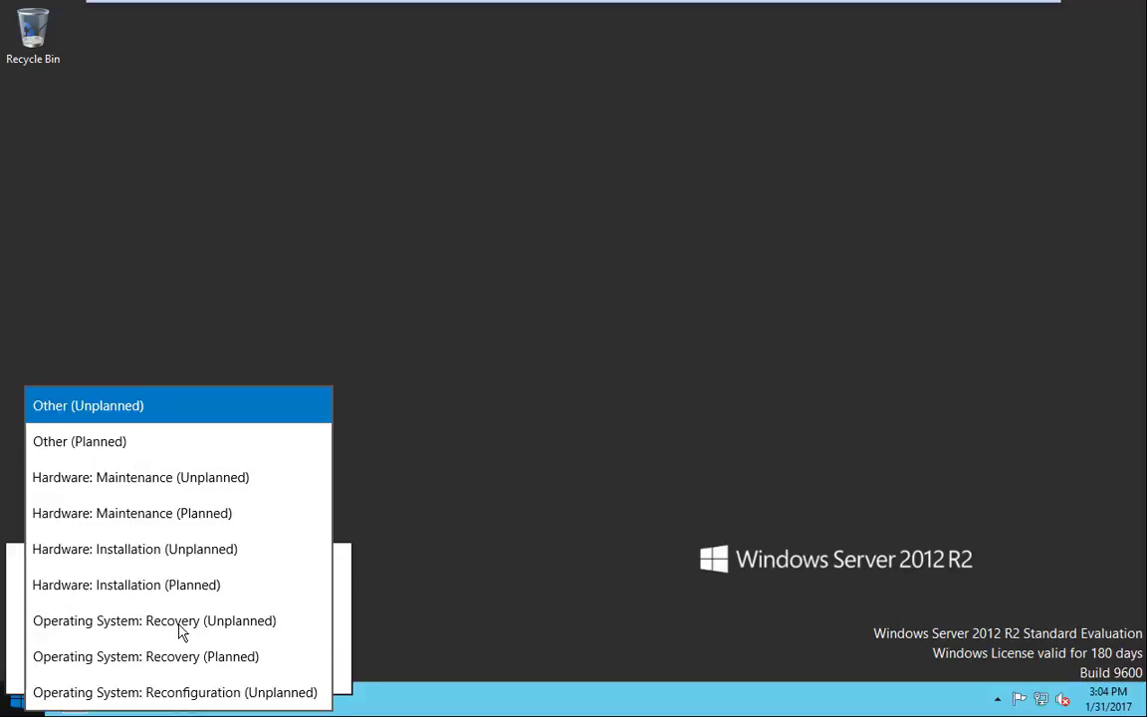
{"action": "left_click", "coordinate": [120, 408]}
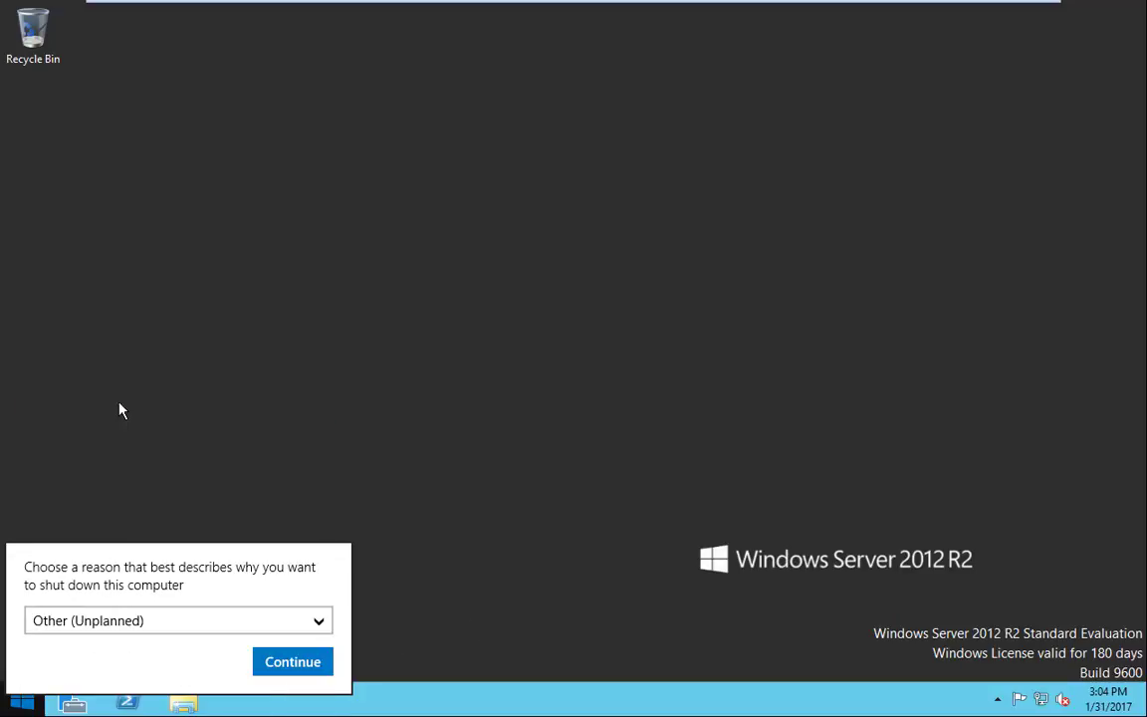
{"action": "left_click", "coordinate": [302, 667]}
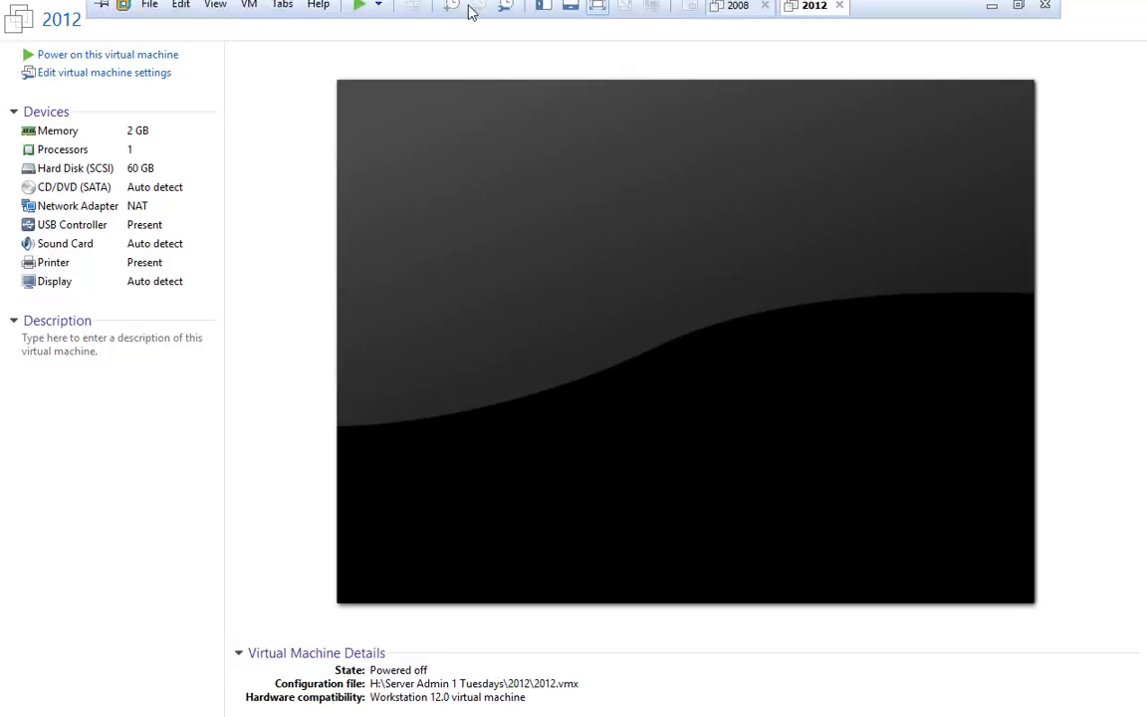
Take a snapshot of the powered-off 2012 virtual machine named Base Image
{"action": "left_click", "coordinate": [250, 12]}
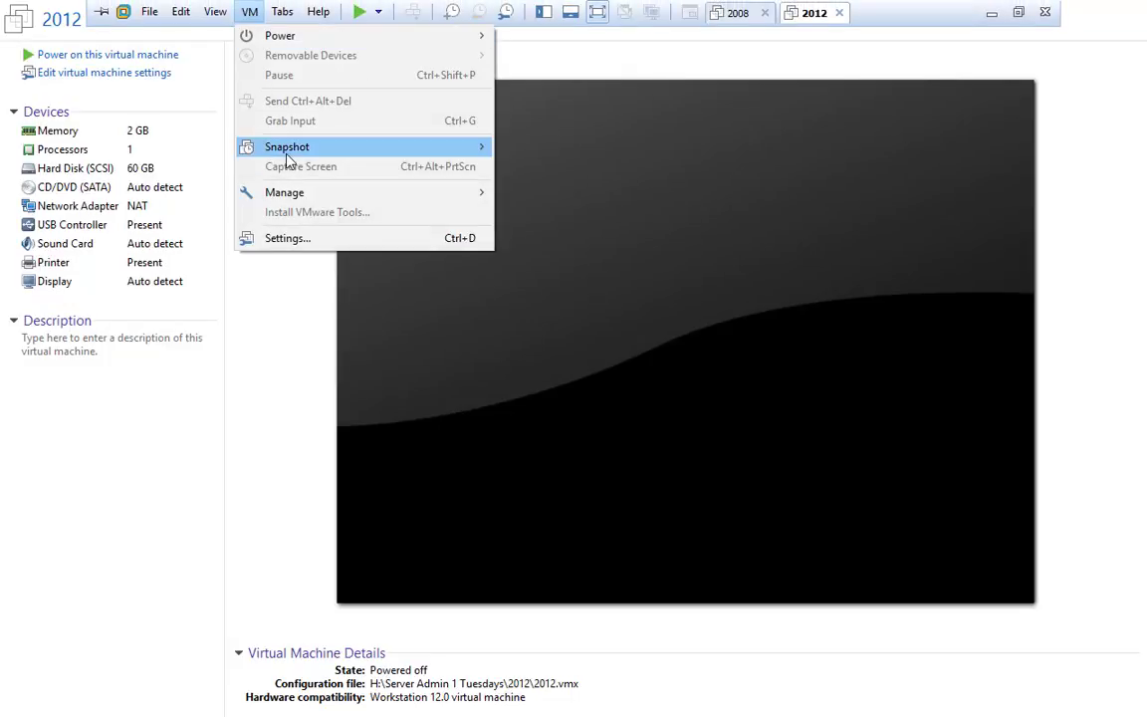
{"action": "mouse_move", "coordinate": [287, 154]}
{"action": "left_click", "coordinate": [204, 149]}
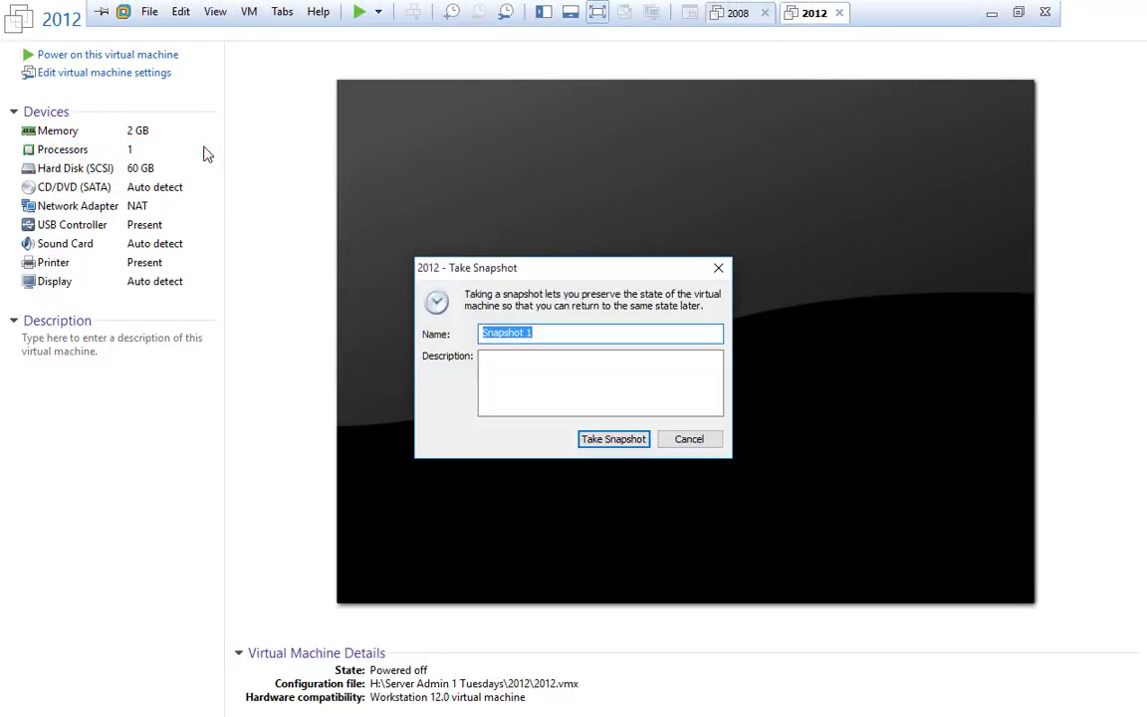
{"action": "type", "text": "Base Image"}
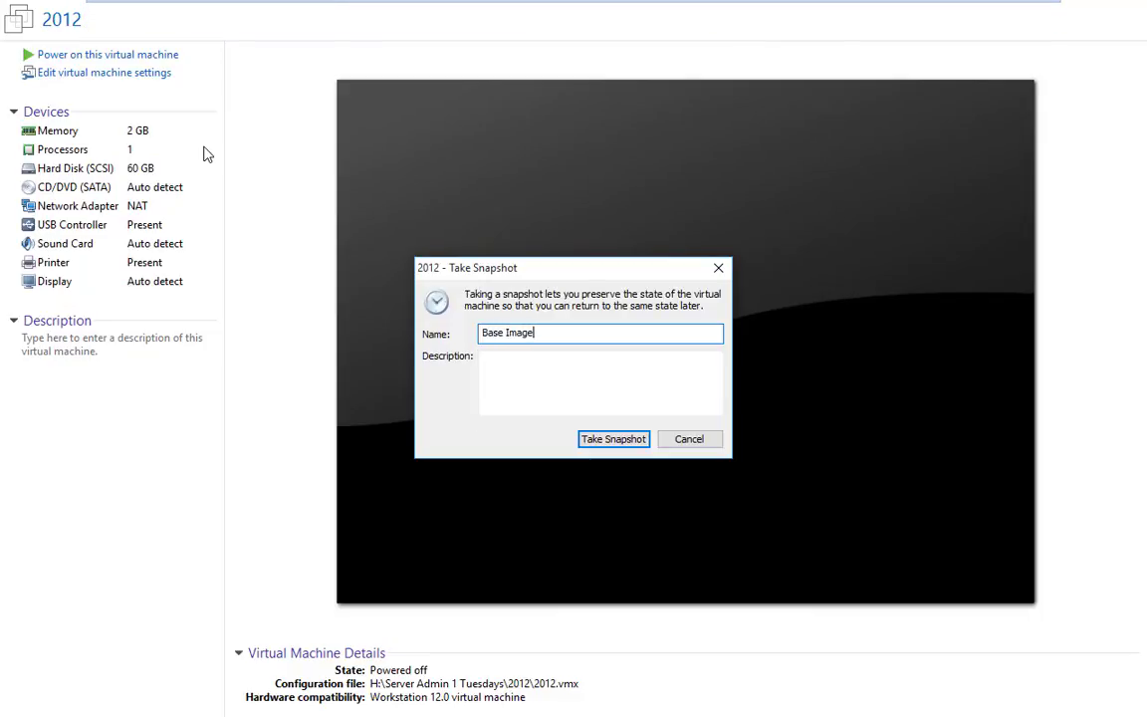
{"action": "key", "text": "Return"}
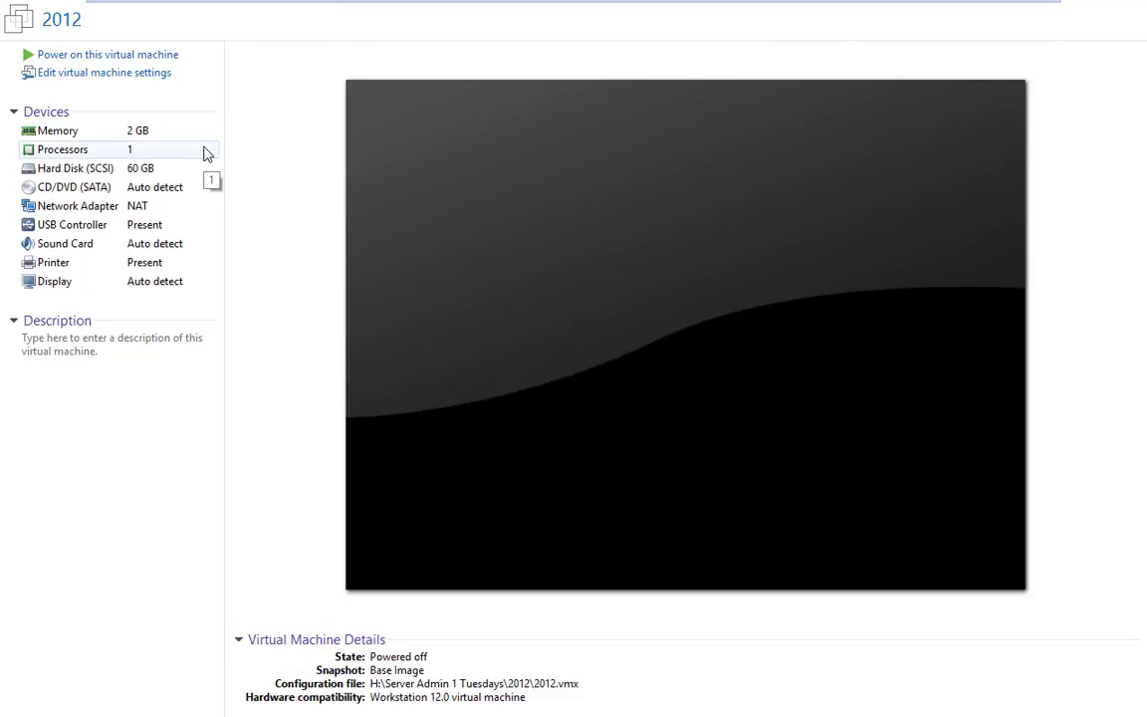